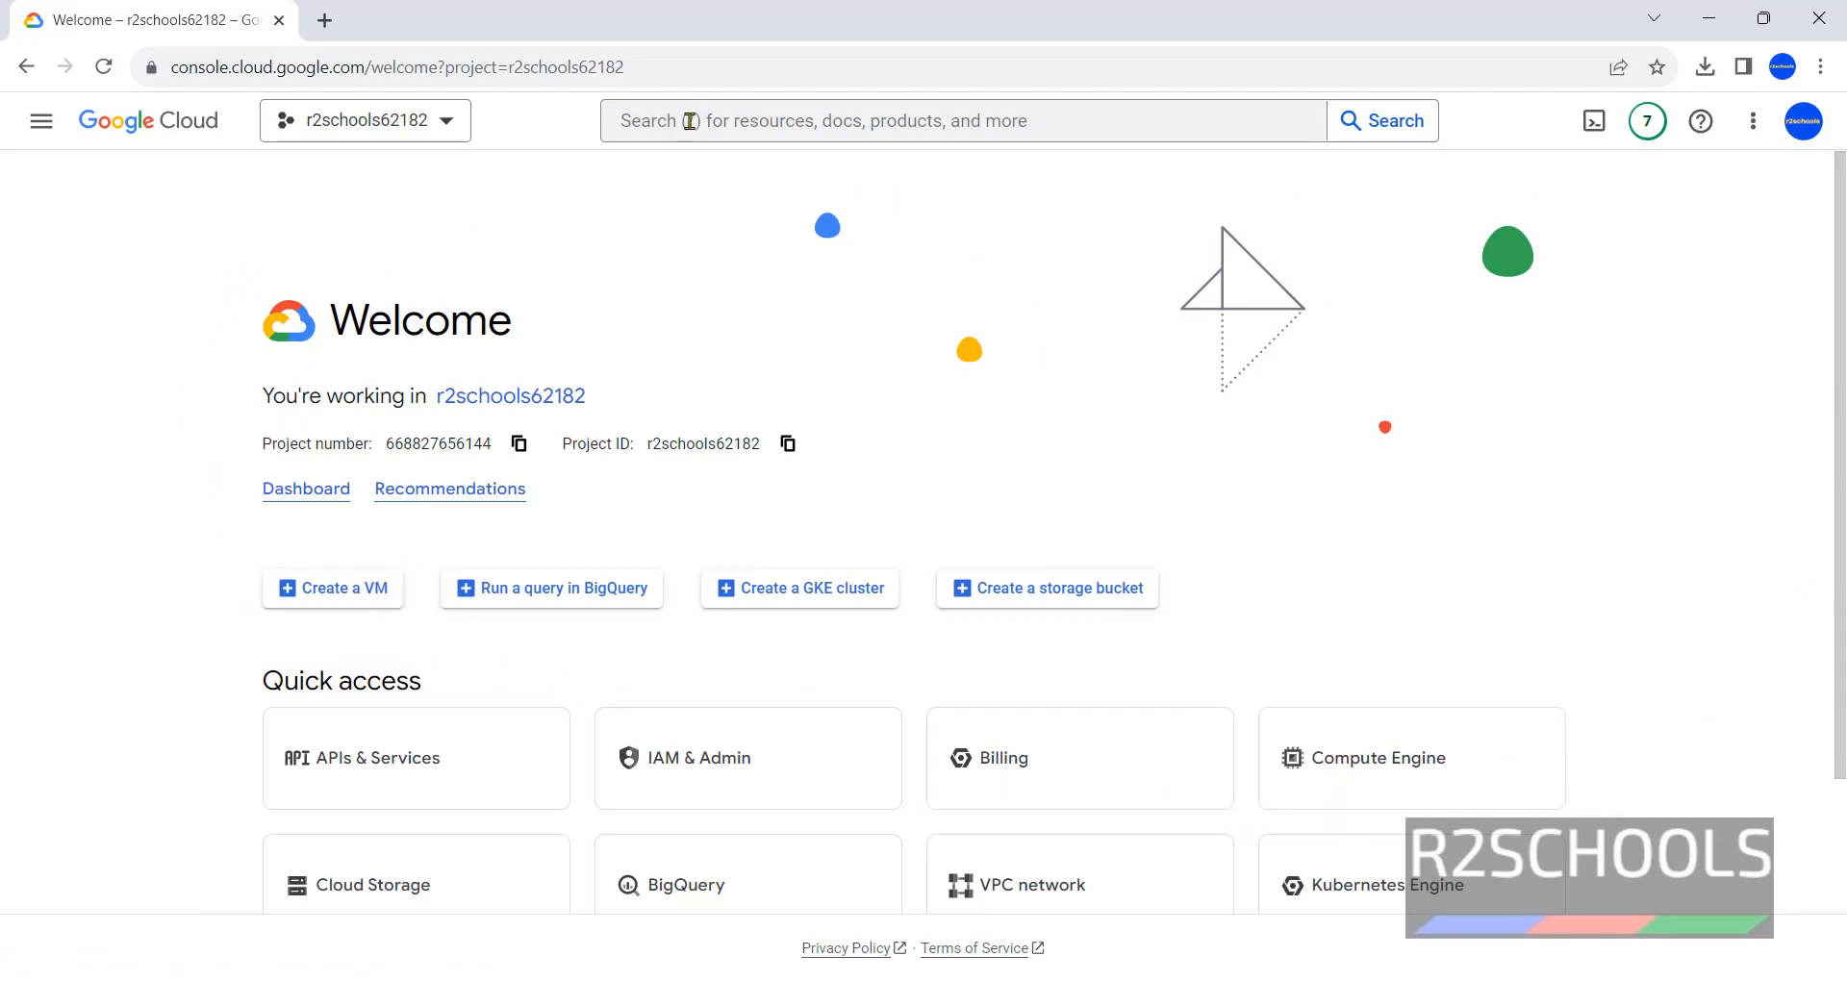
# Search the console for 'compute engine' and go to the Compute Engine VM instances page.
pyautogui.click(689, 122)
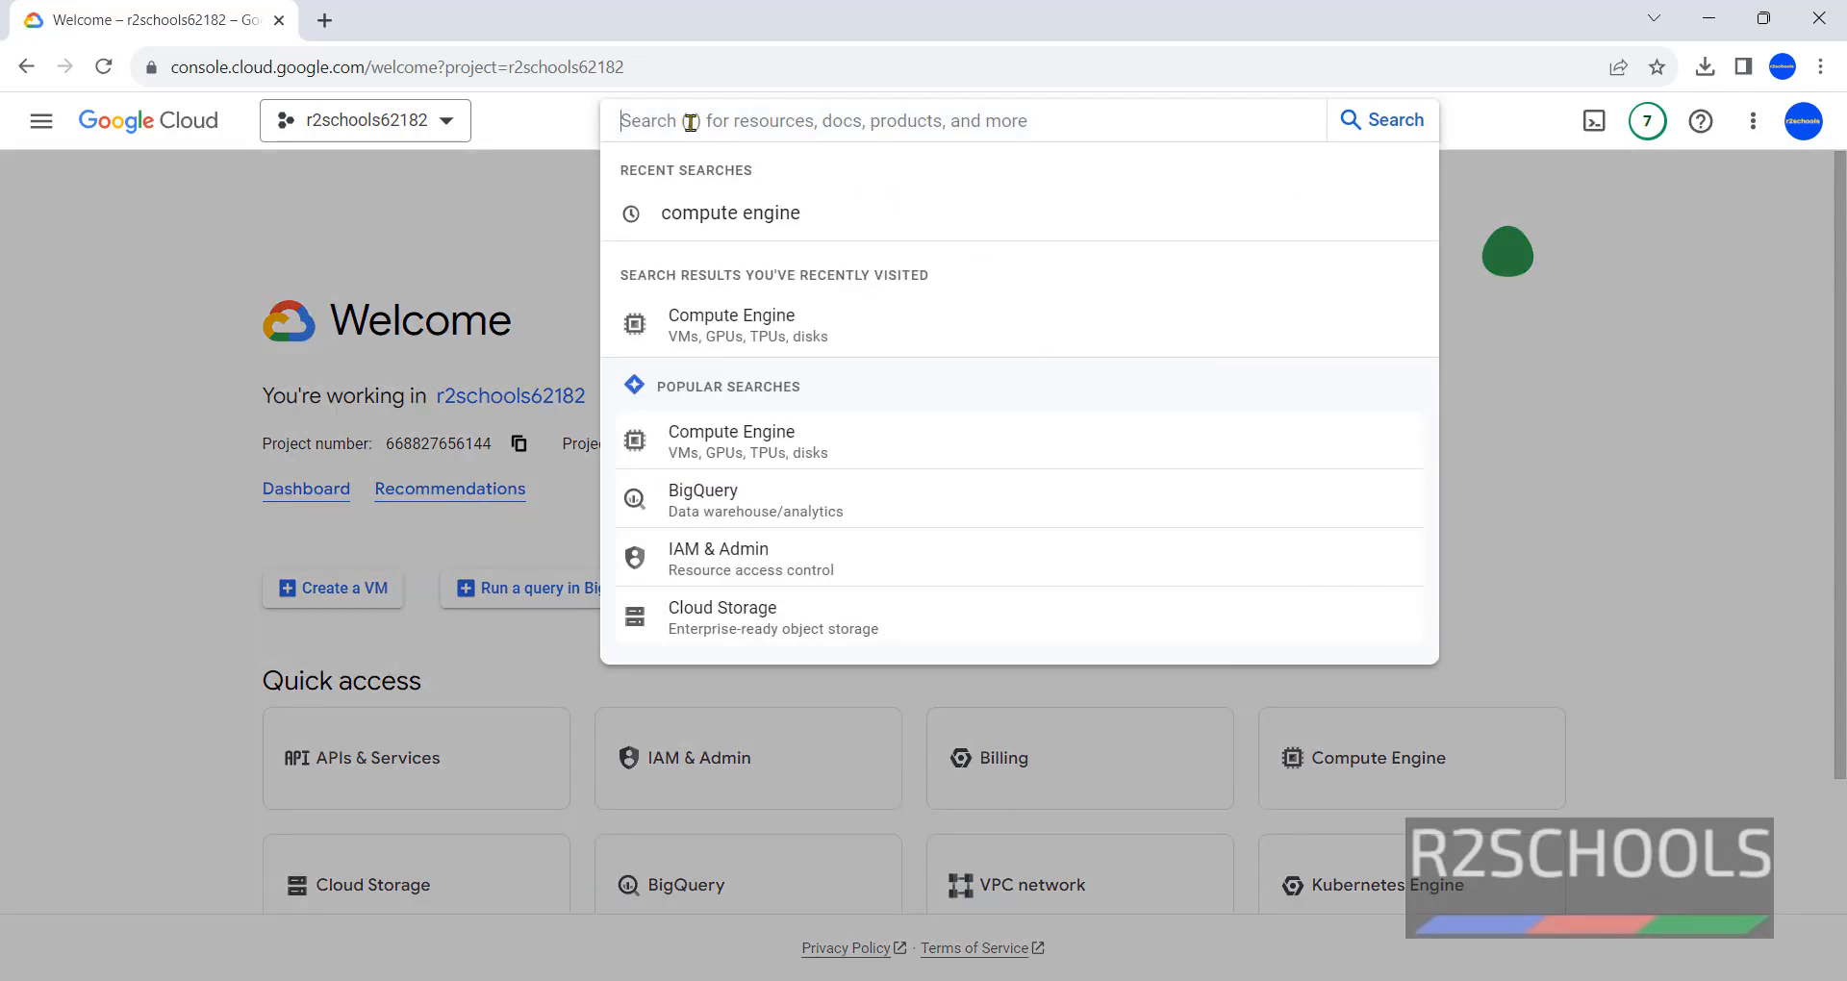
pyautogui.click(549, 175)
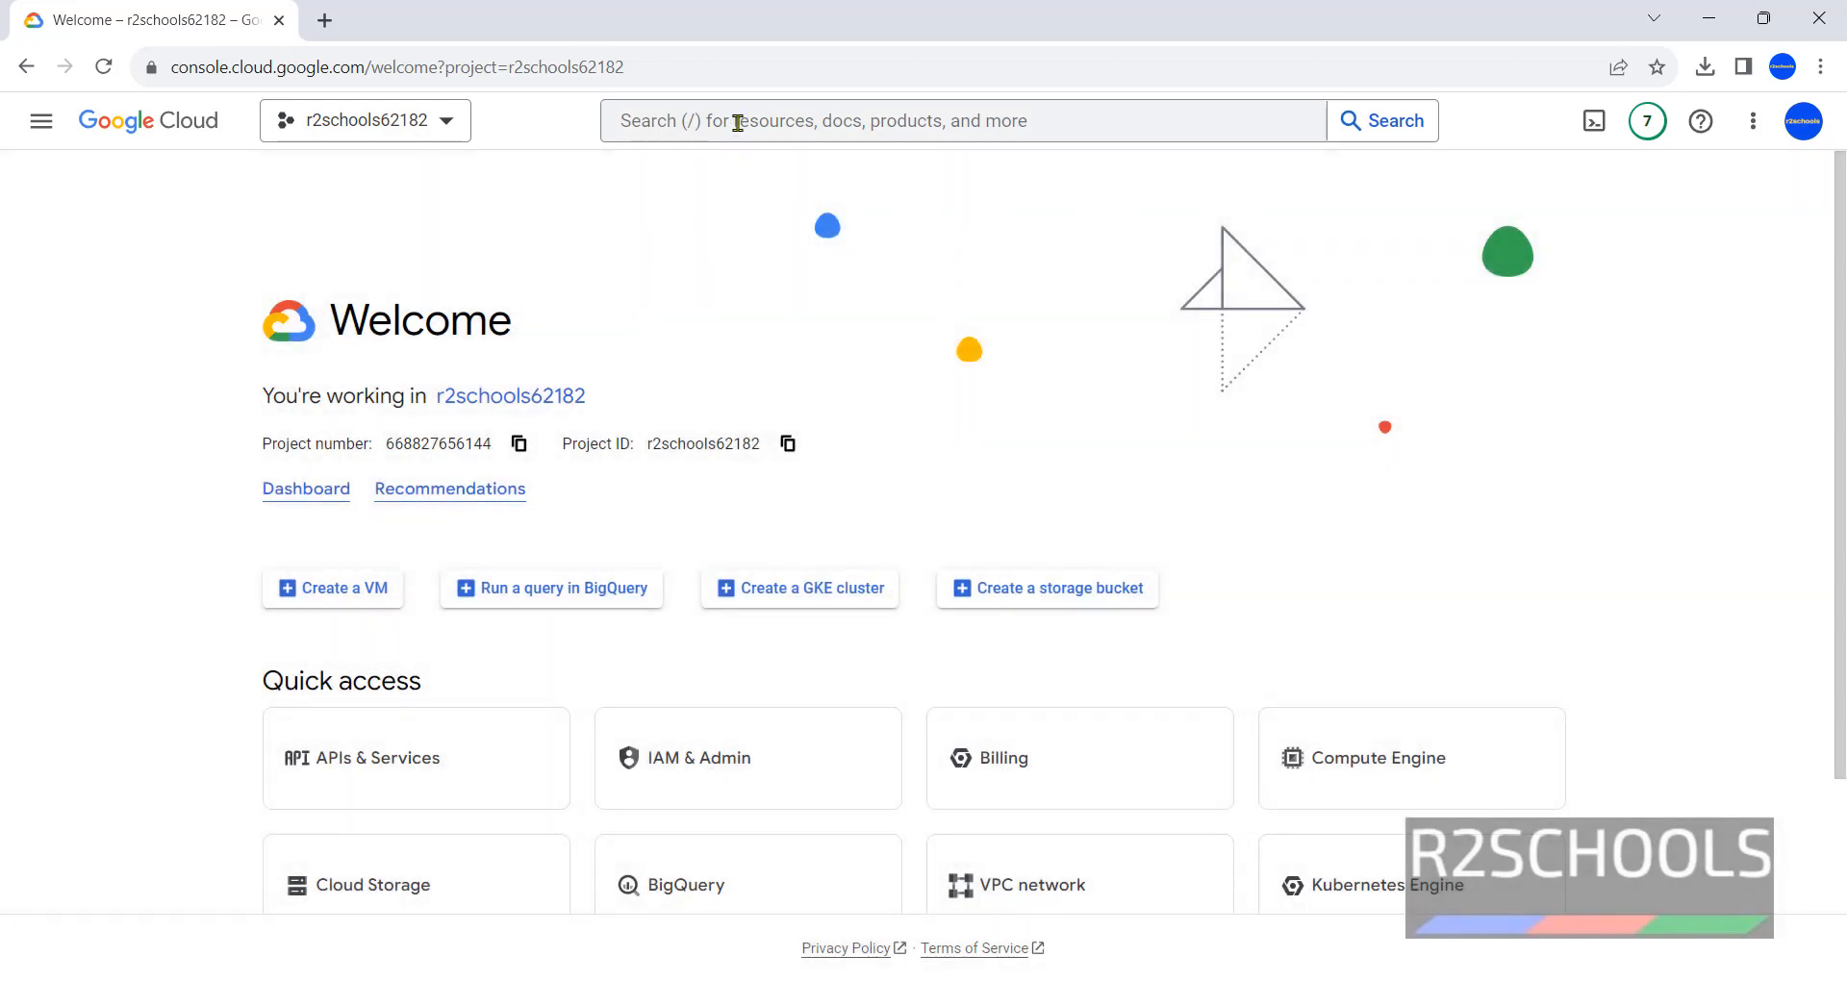
pyautogui.click(736, 122)
pyautogui.write('compute')
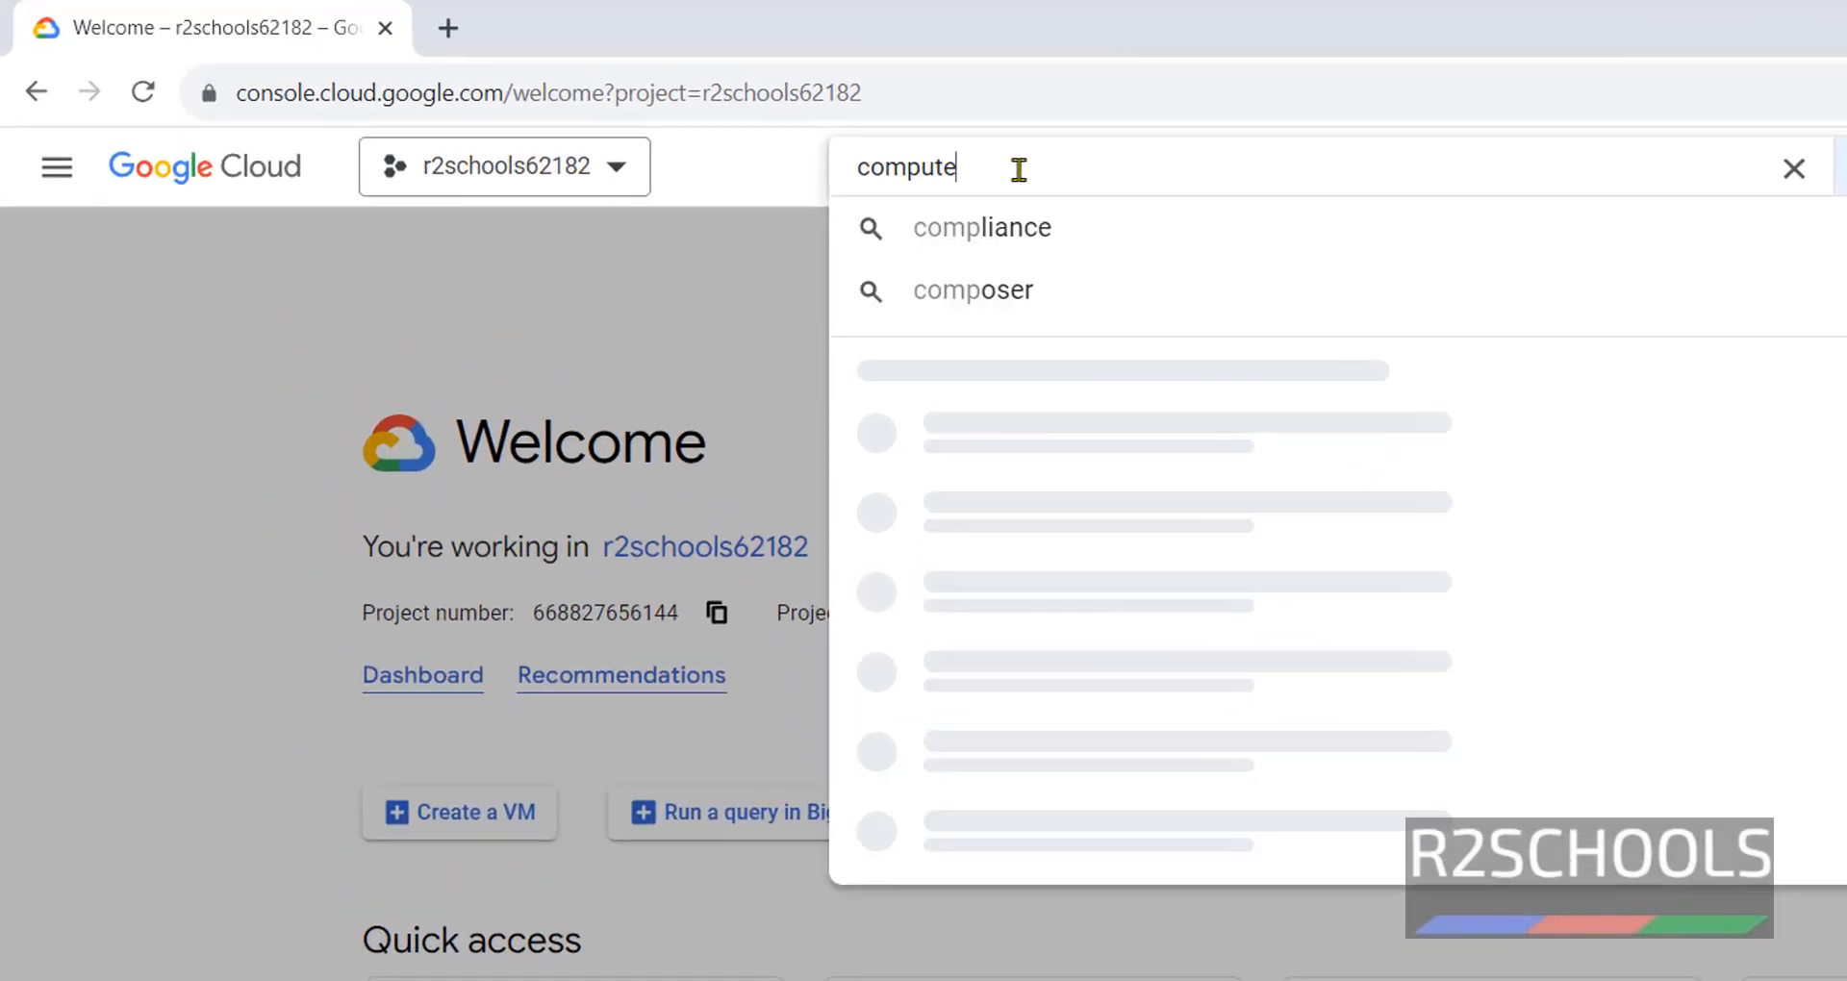
pyautogui.write(' engine')
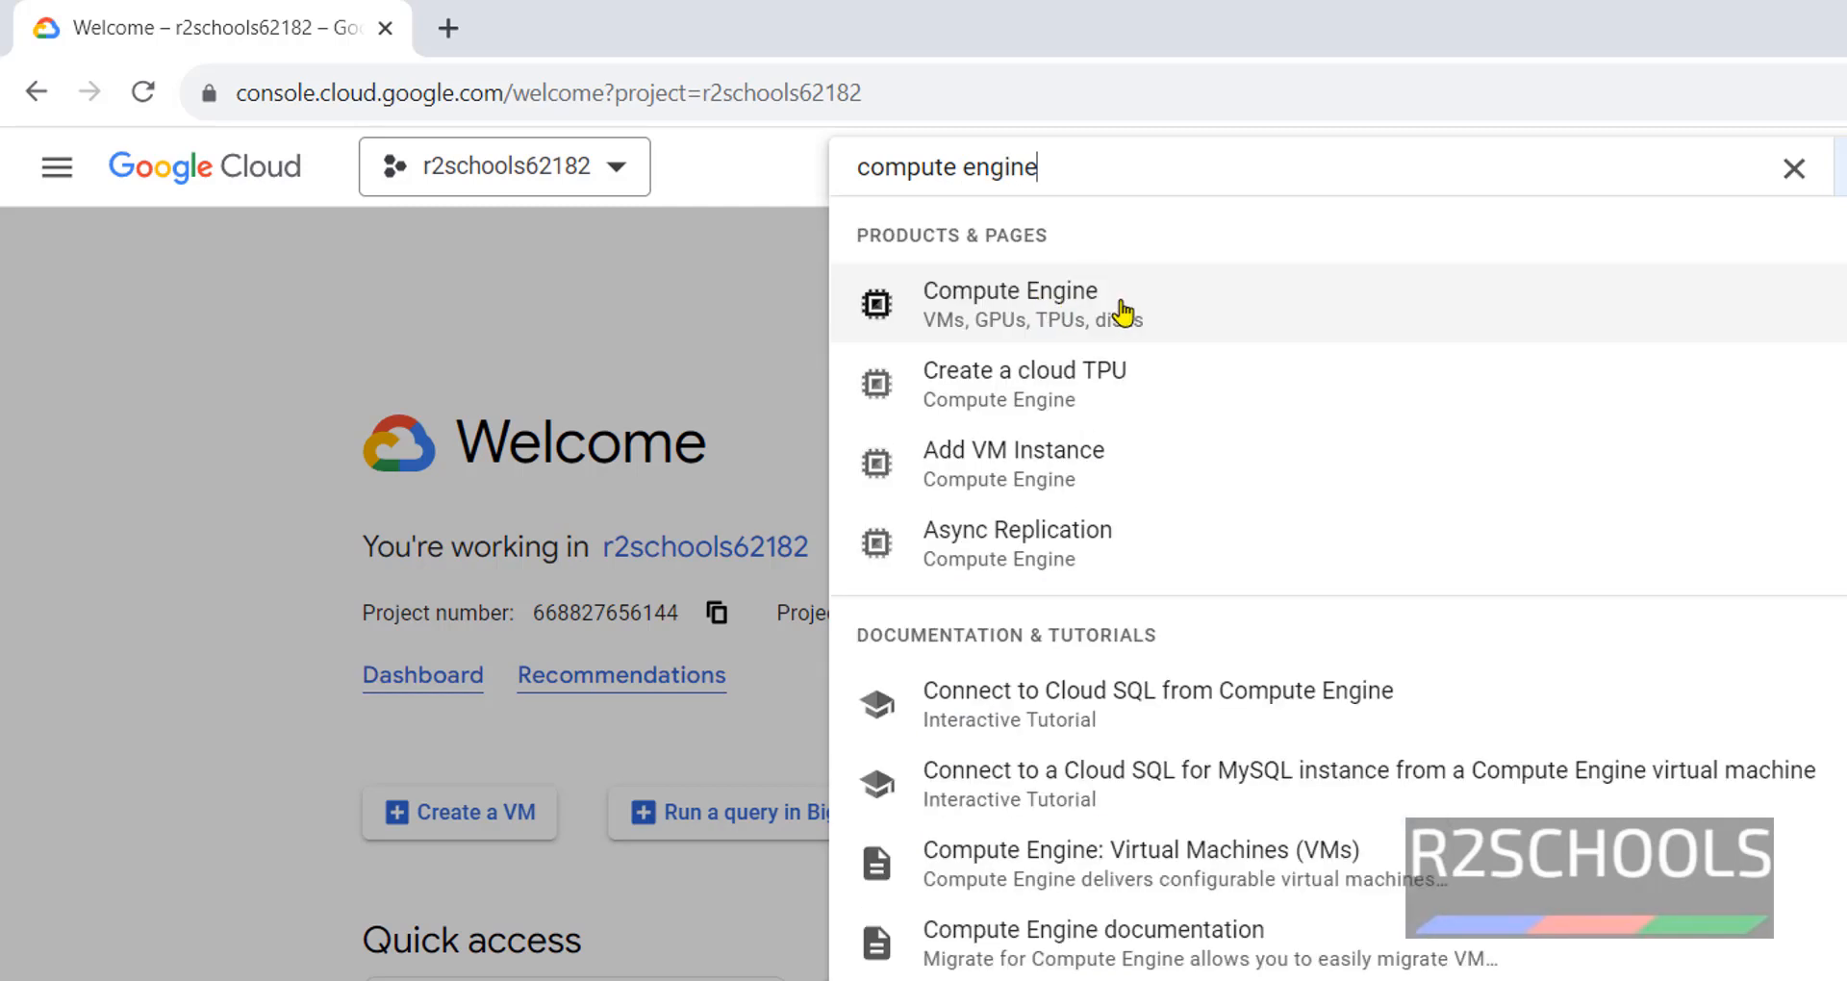
pyautogui.click(1087, 318)
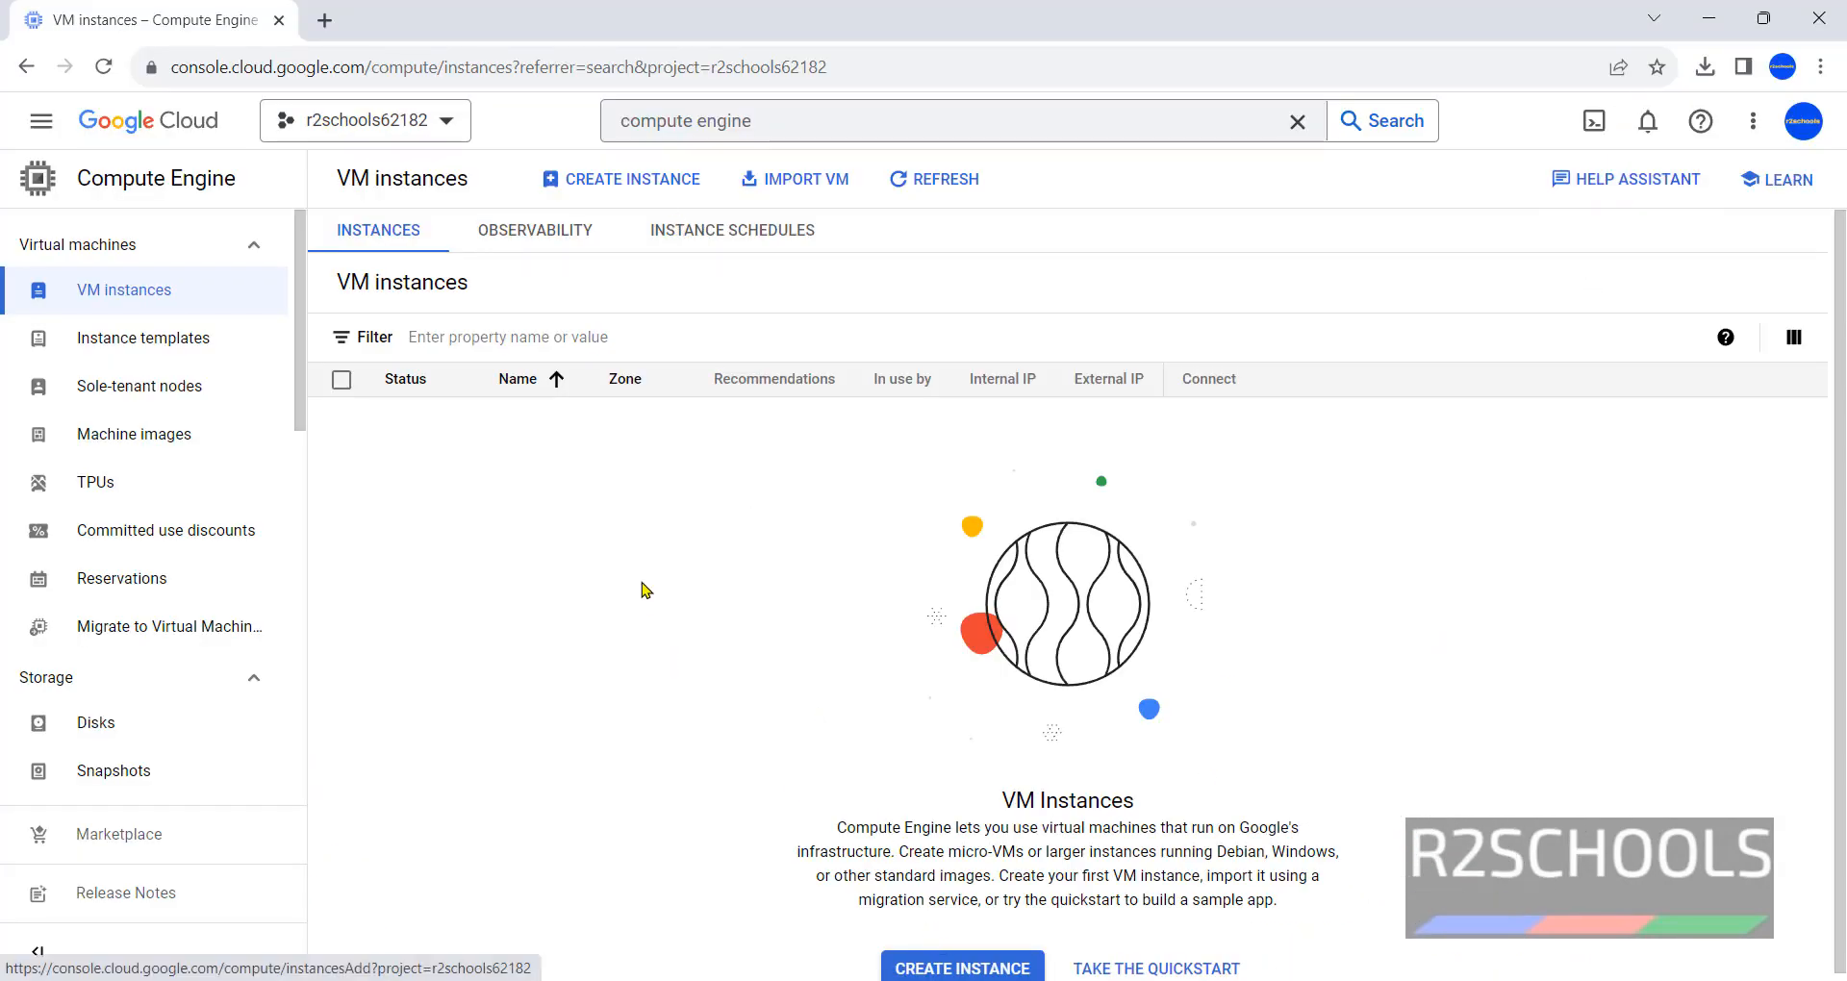
# Start a new VM instance and name it ubuntu22gcp1, correcting the trailing 2 and uppercase U.
pyautogui.click(671, 188)
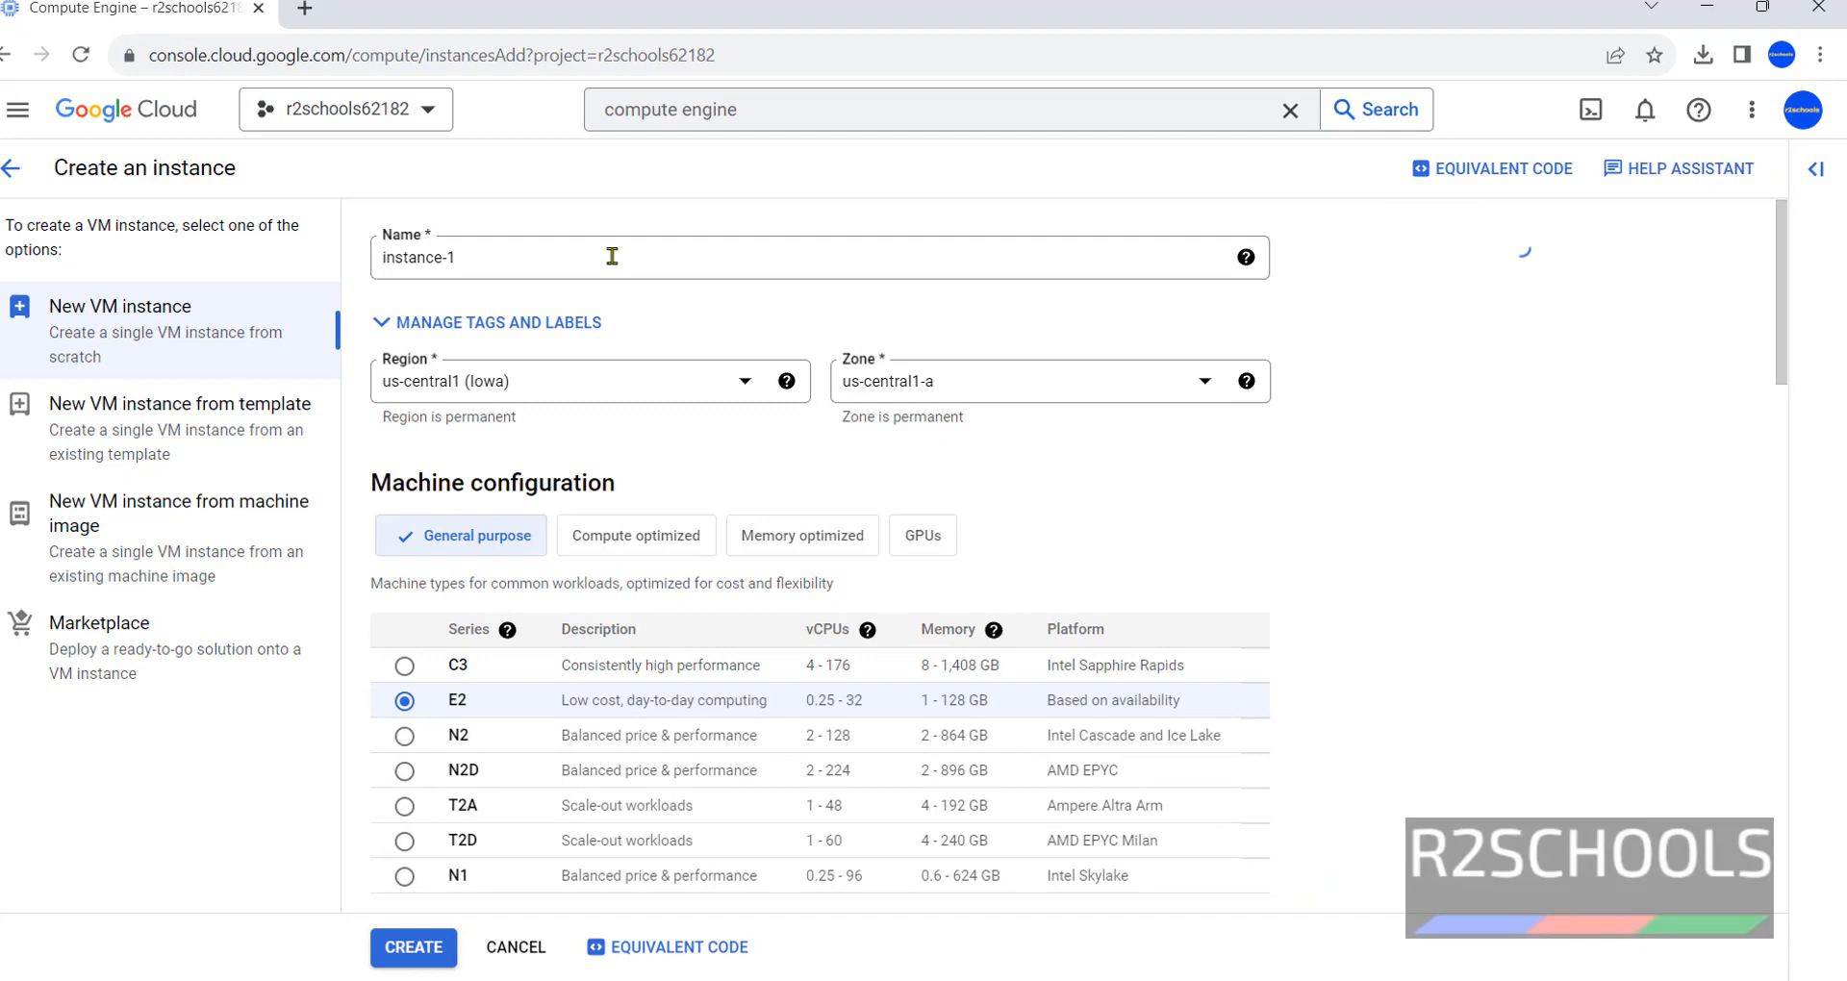
pyautogui.tripleClick(611, 266)
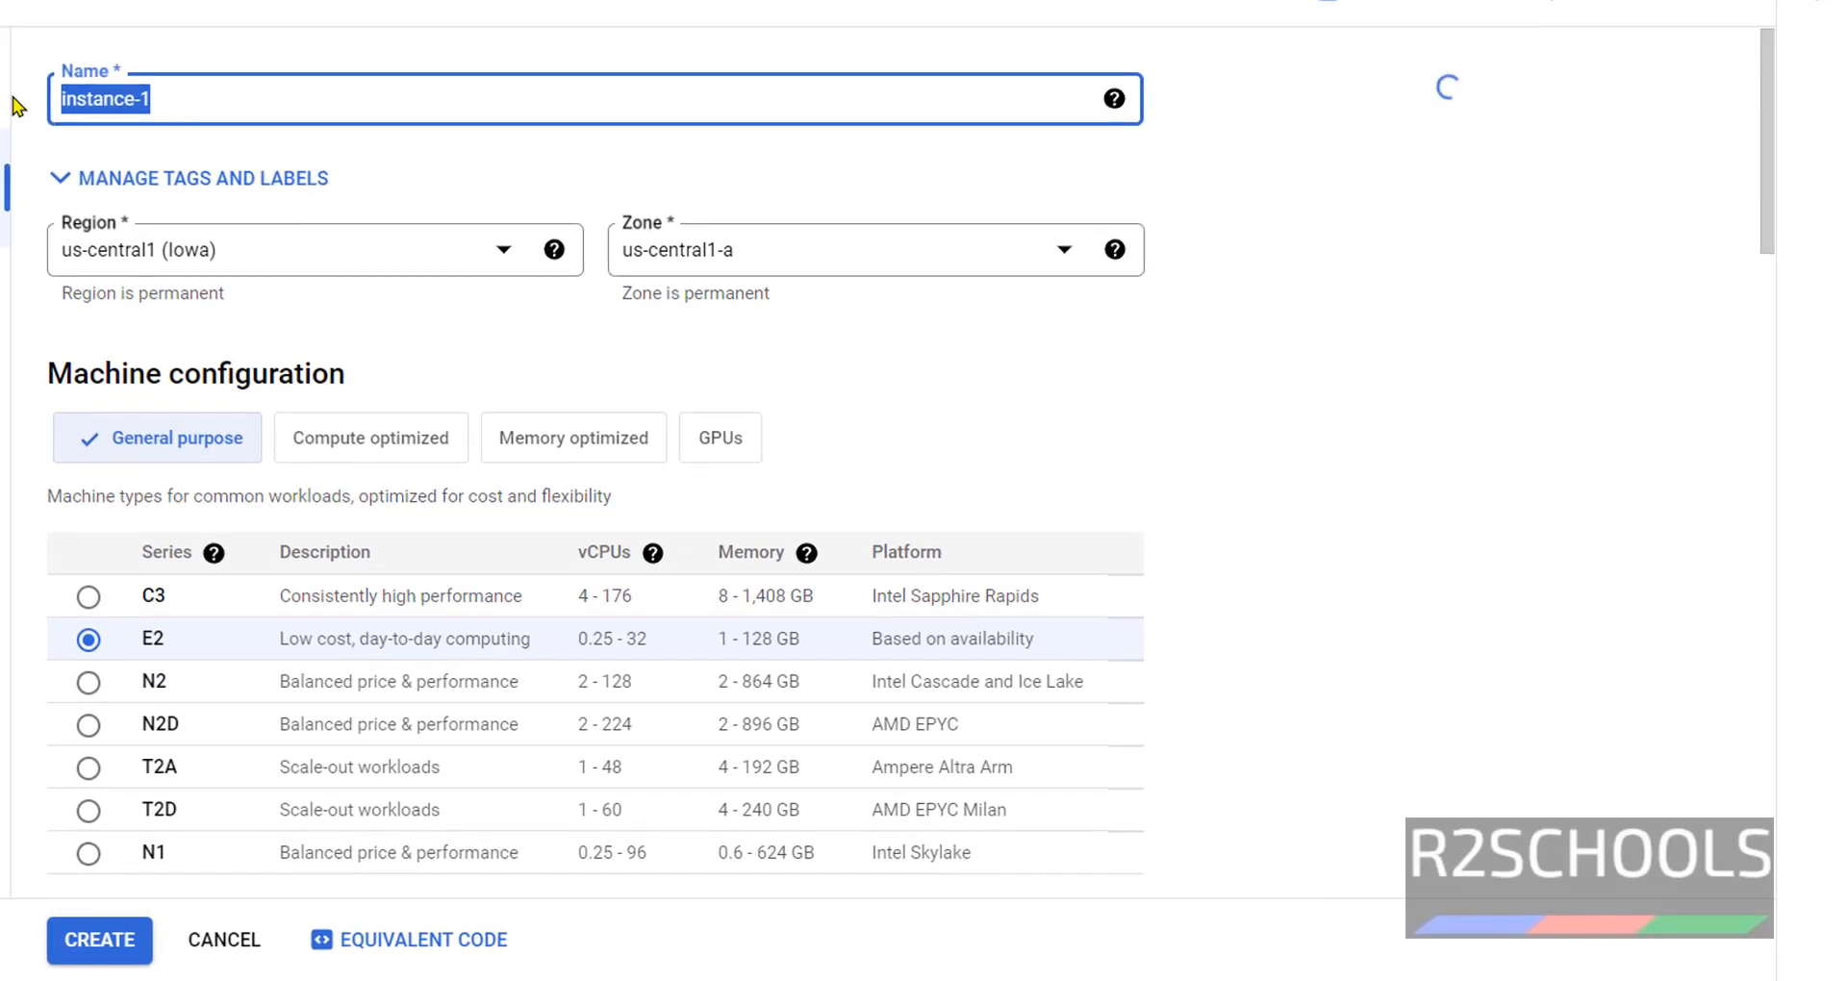
pyautogui.write('Ubuntu222')
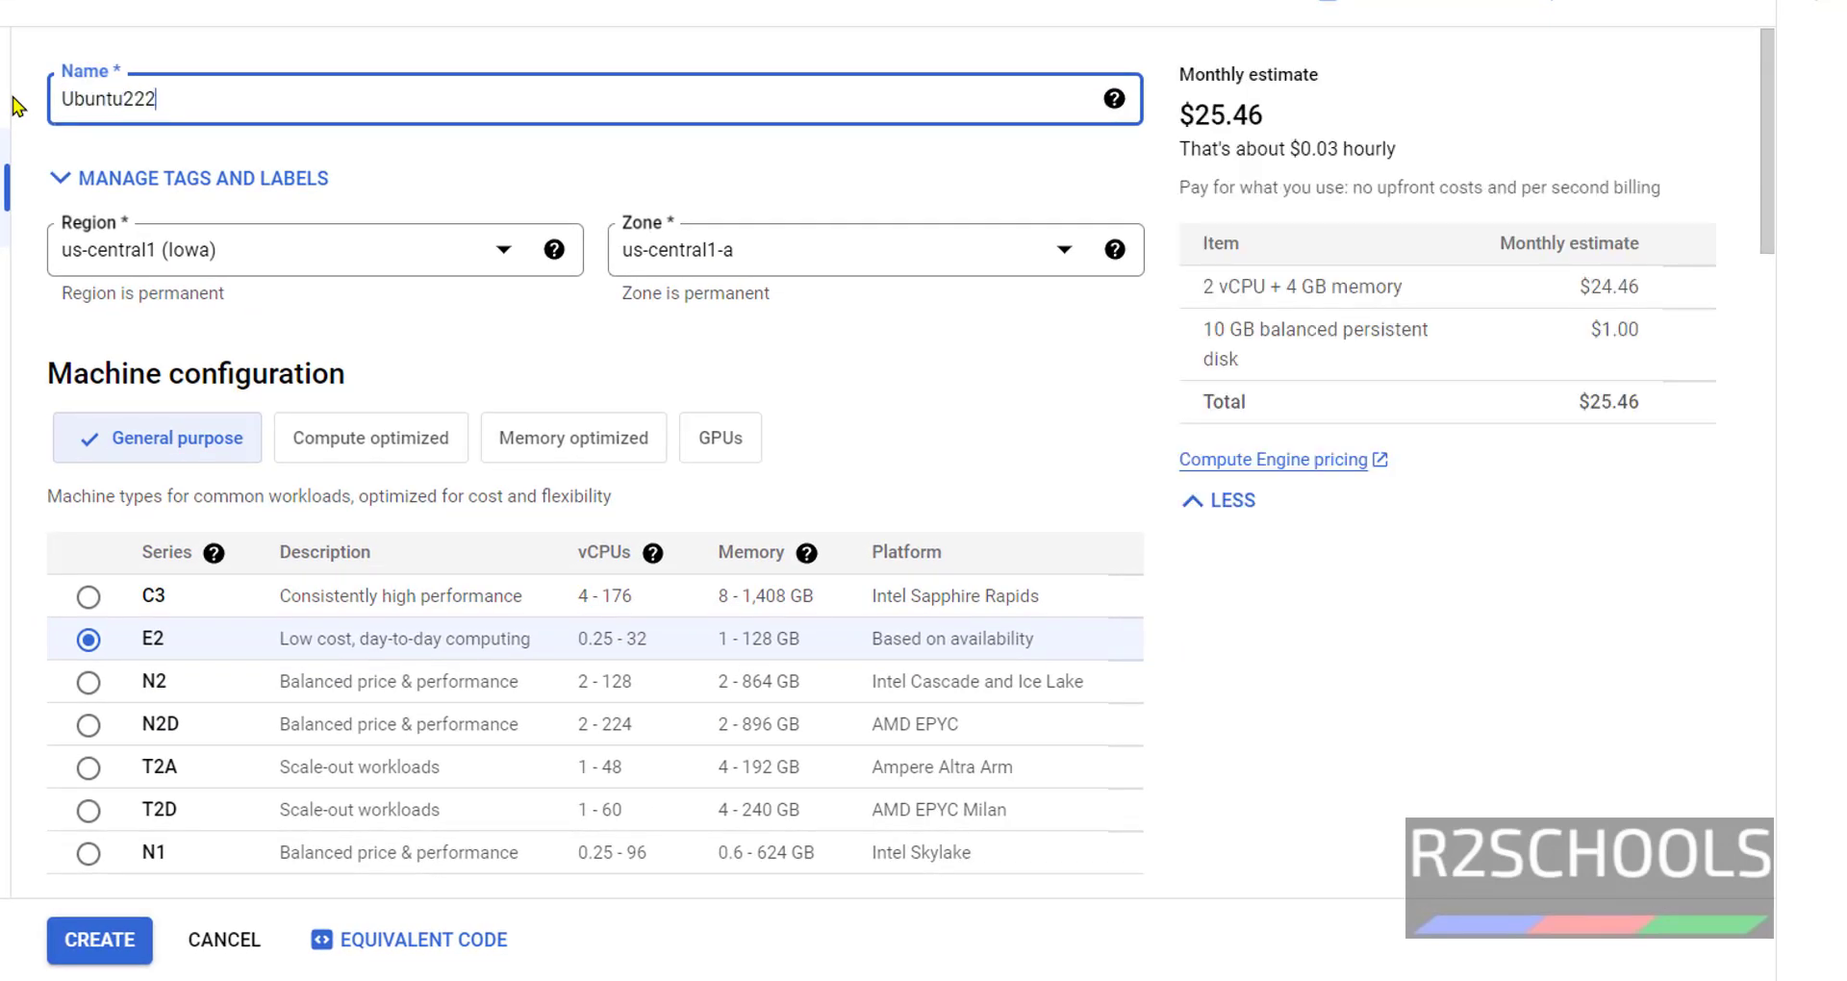
pyautogui.press('BackSpace')
pyautogui.write('2gcp1')
pyautogui.click(274, 133)
pyautogui.doubleClick(65, 101)
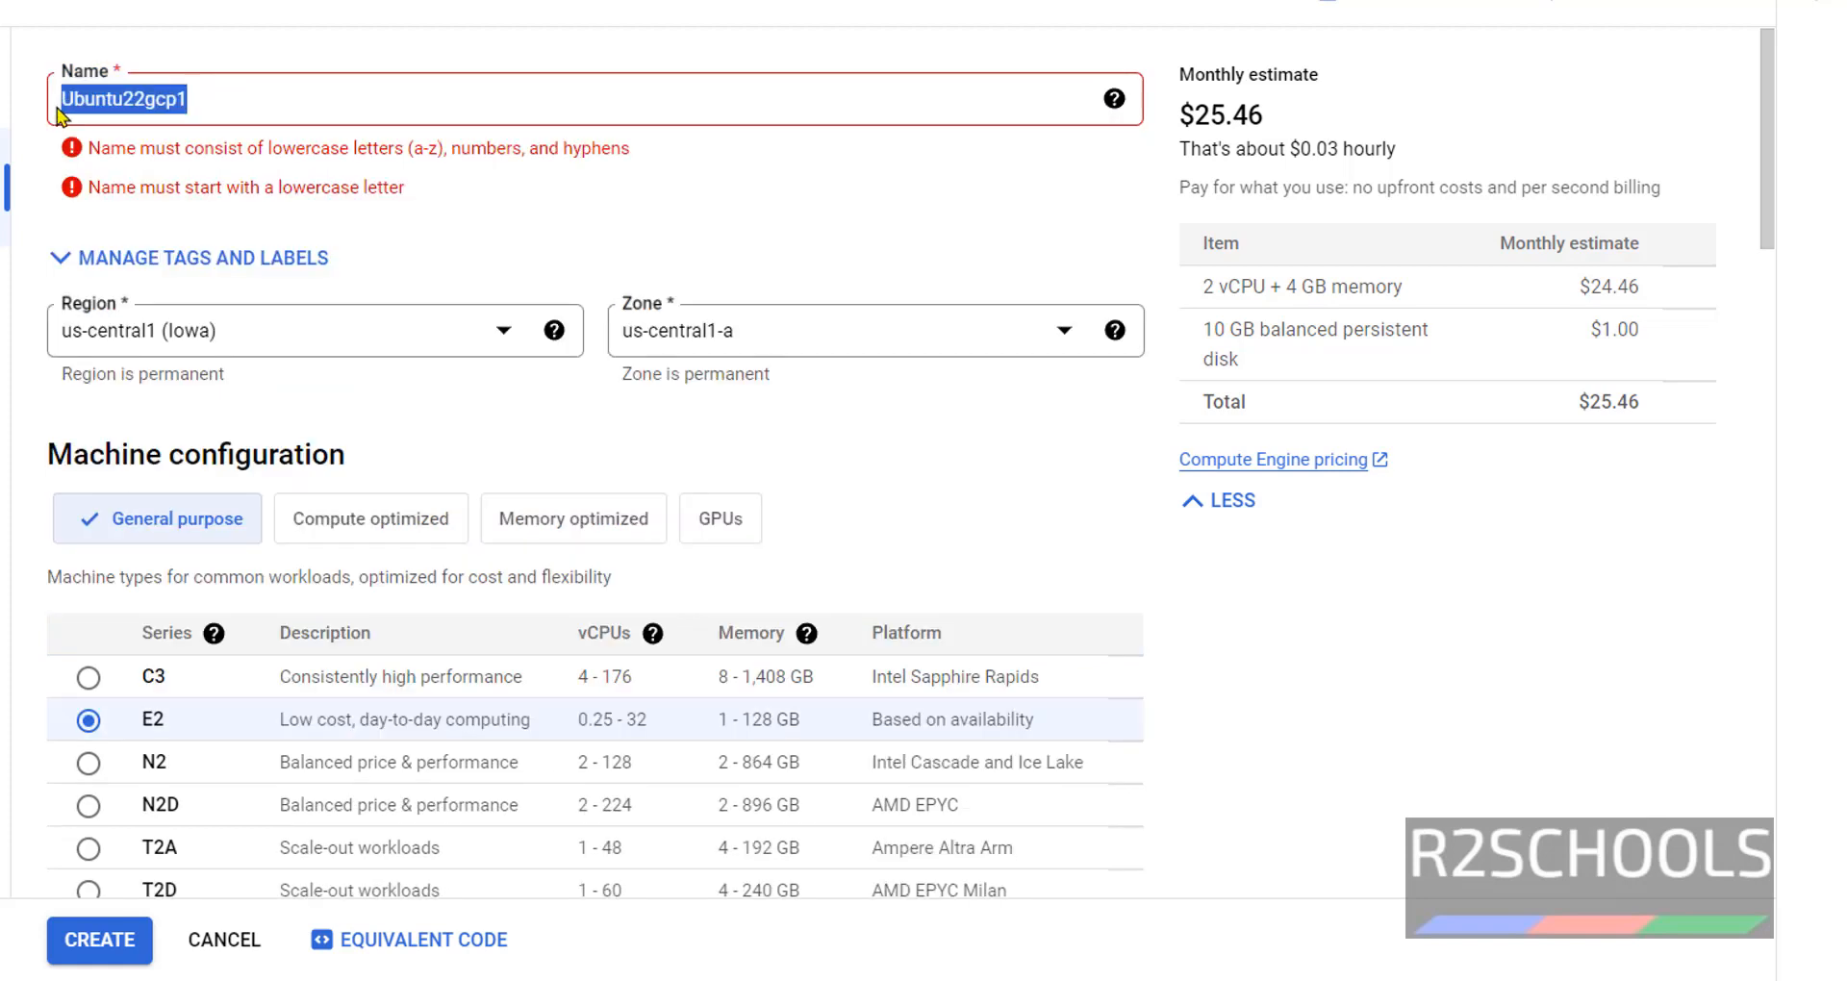
pyautogui.click(62, 101)
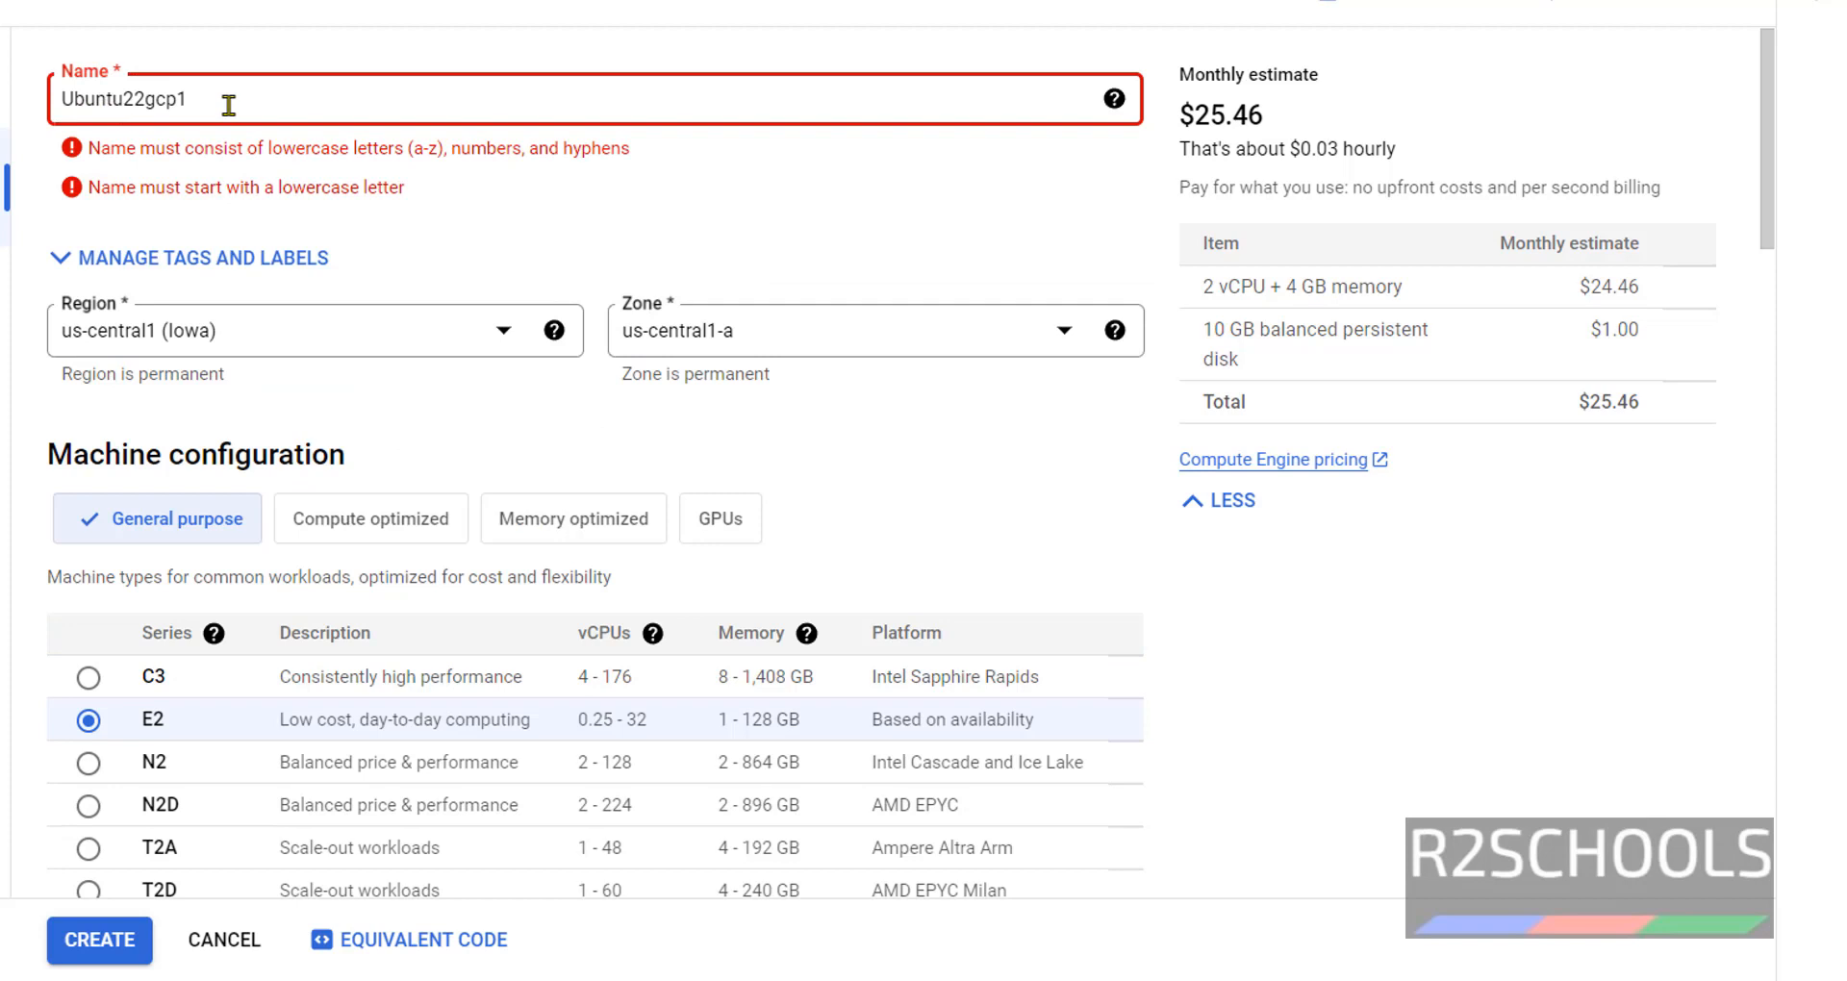
pyautogui.press('Delete')
pyautogui.write('u')
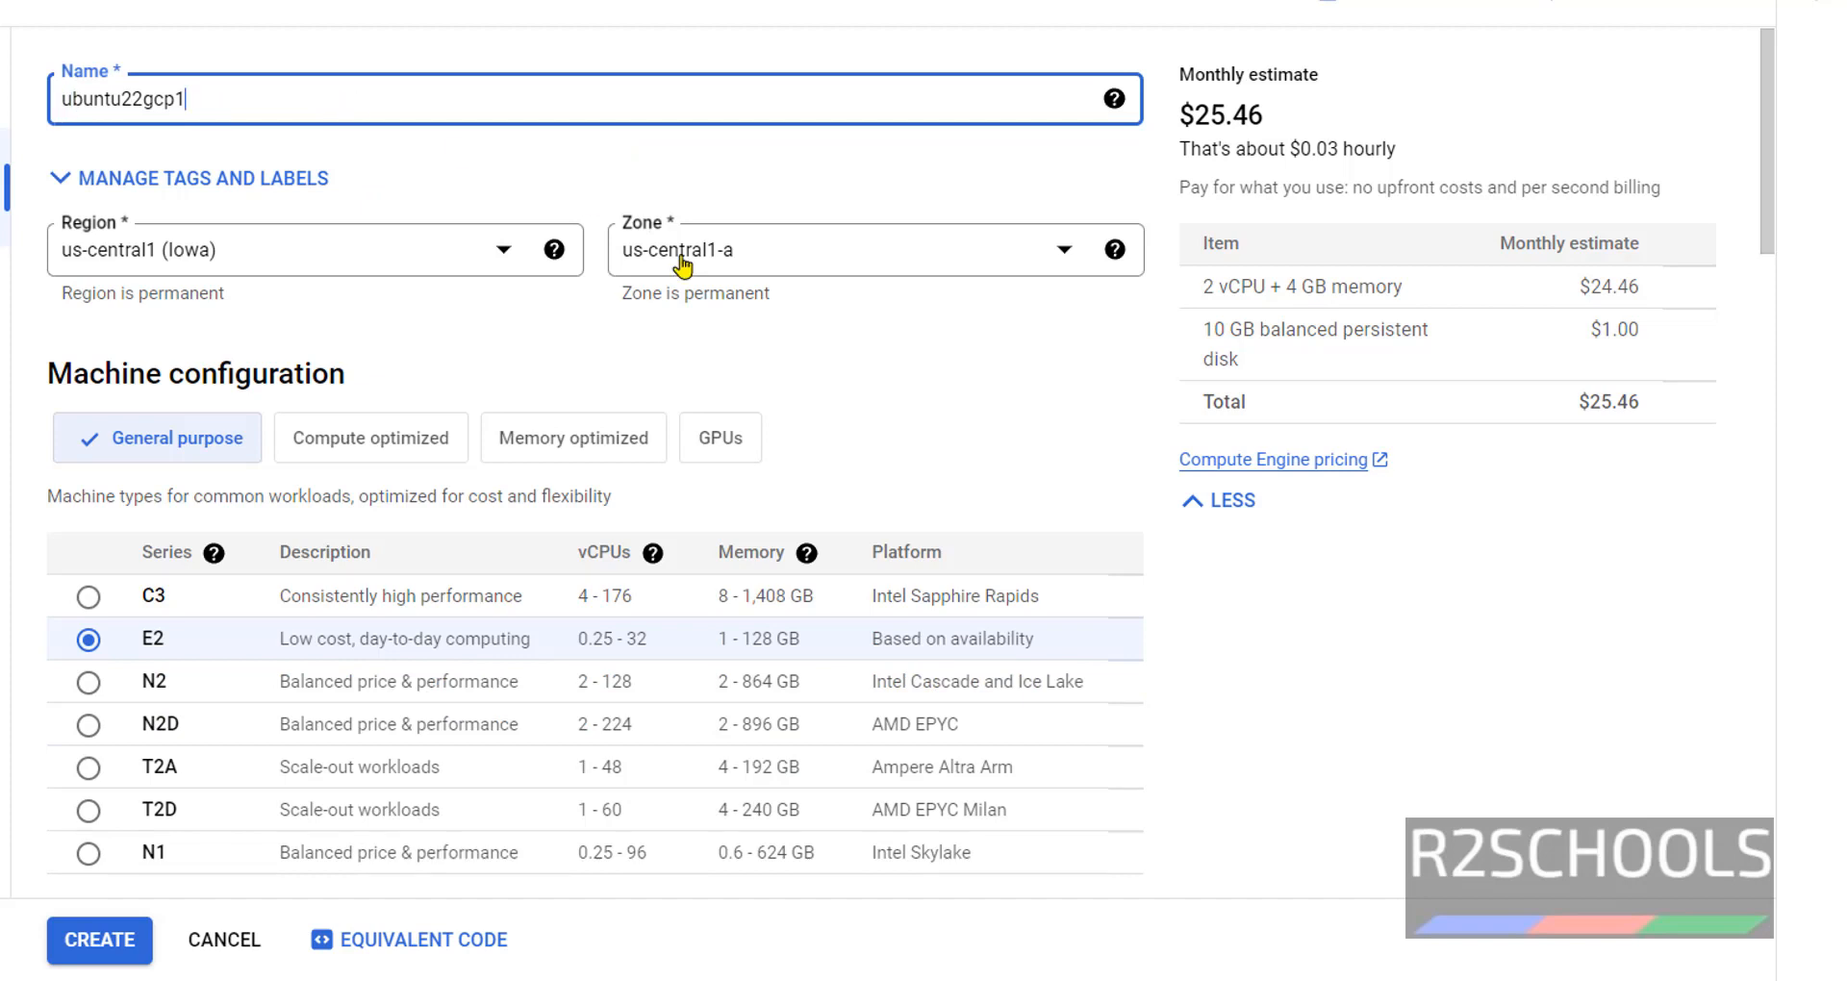
pyautogui.click(774, 346)
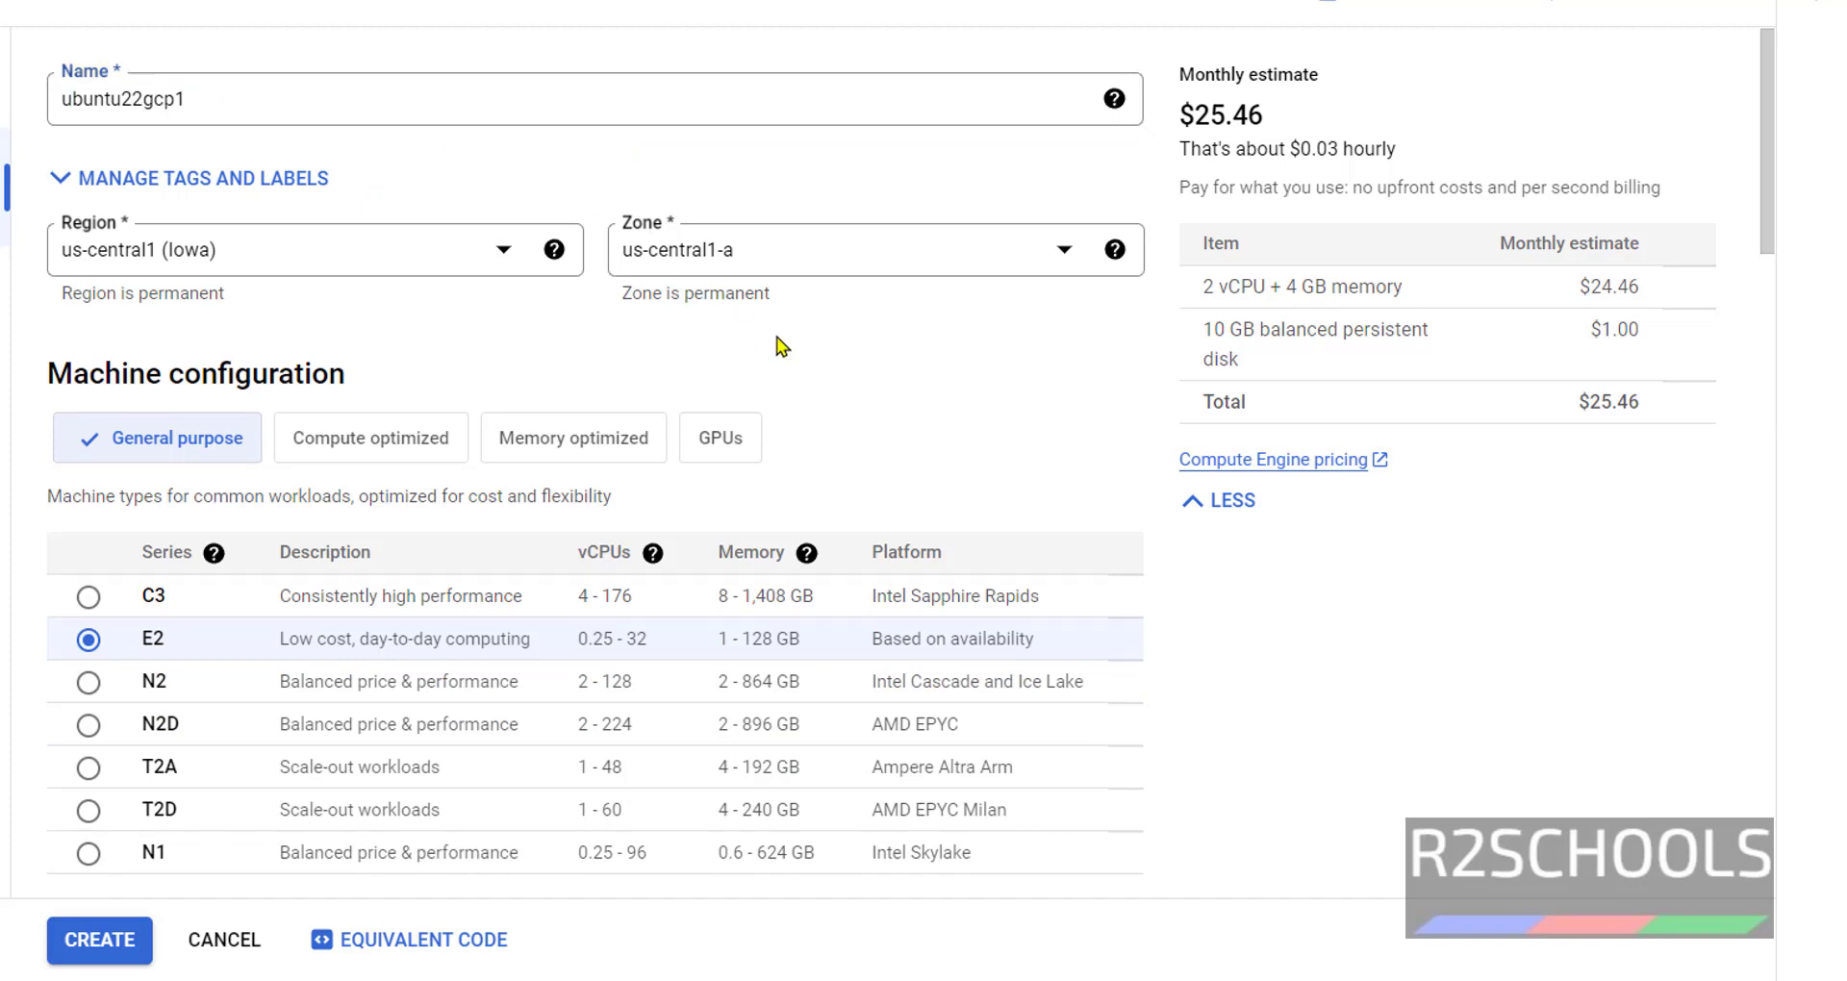
pyautogui.click(245, 260)
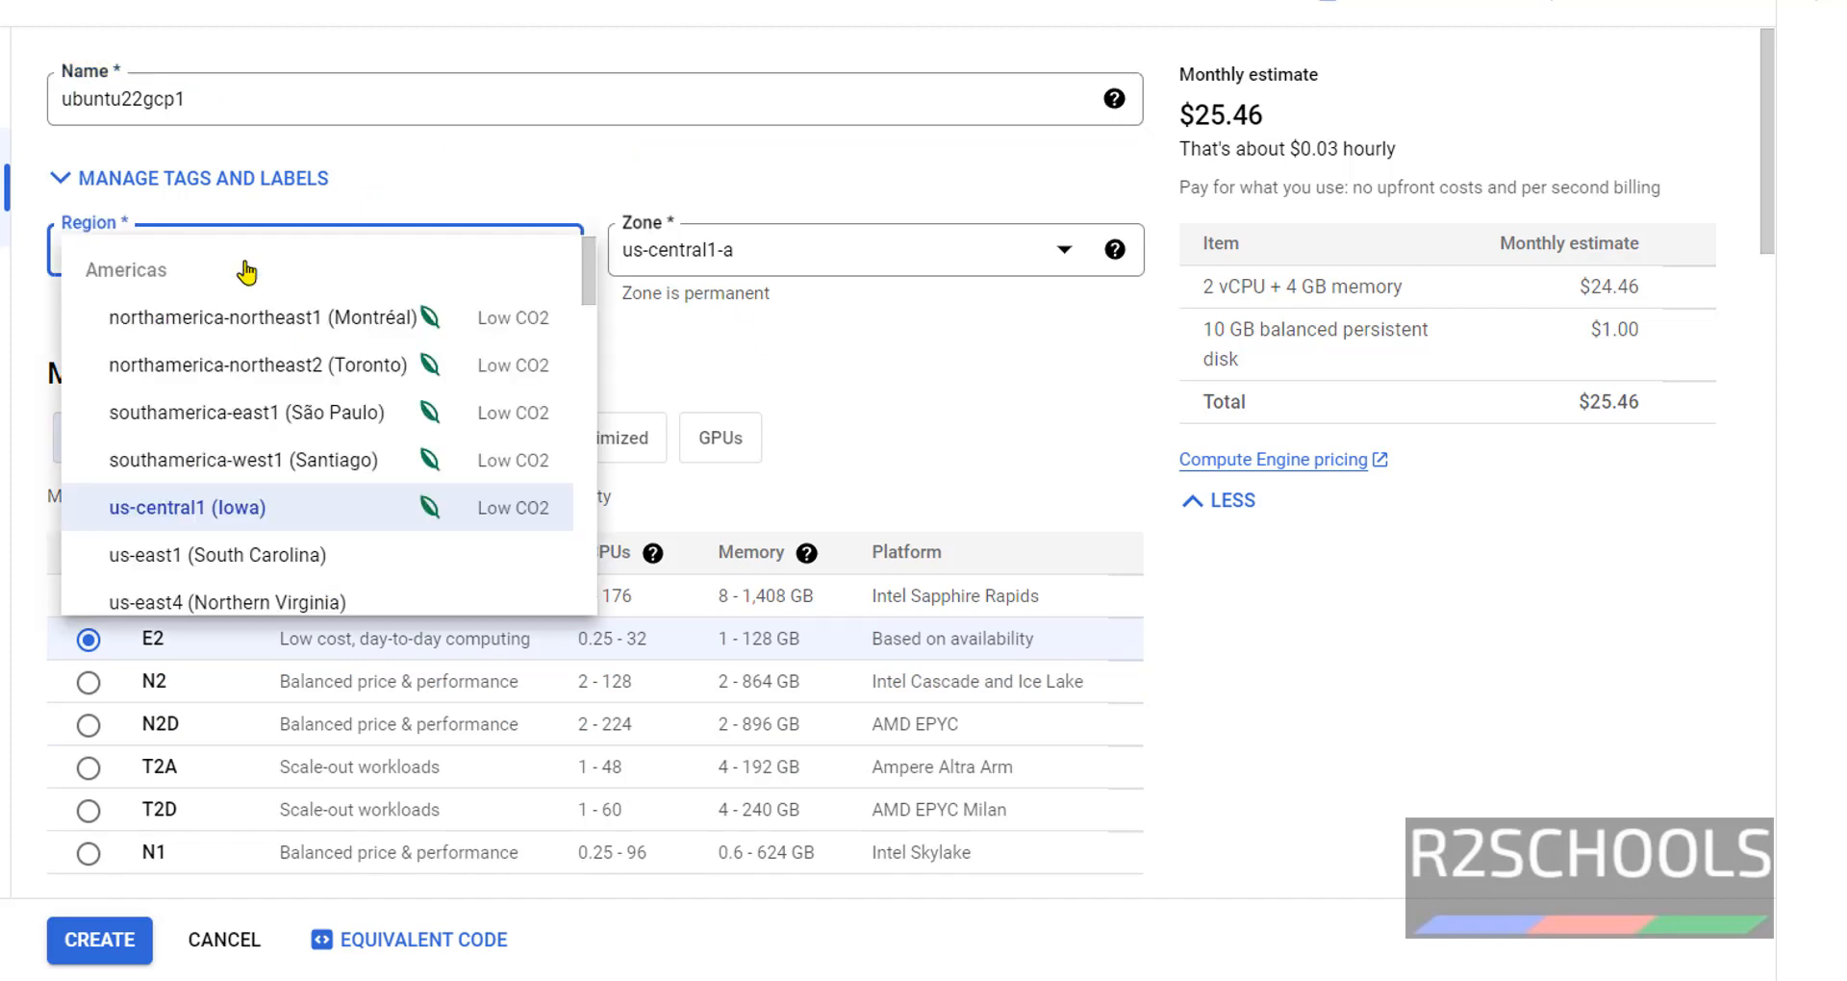
pyautogui.scroll(-5, 347, 433)
pyautogui.scroll(-3, 346, 433)
pyautogui.press('Escape')
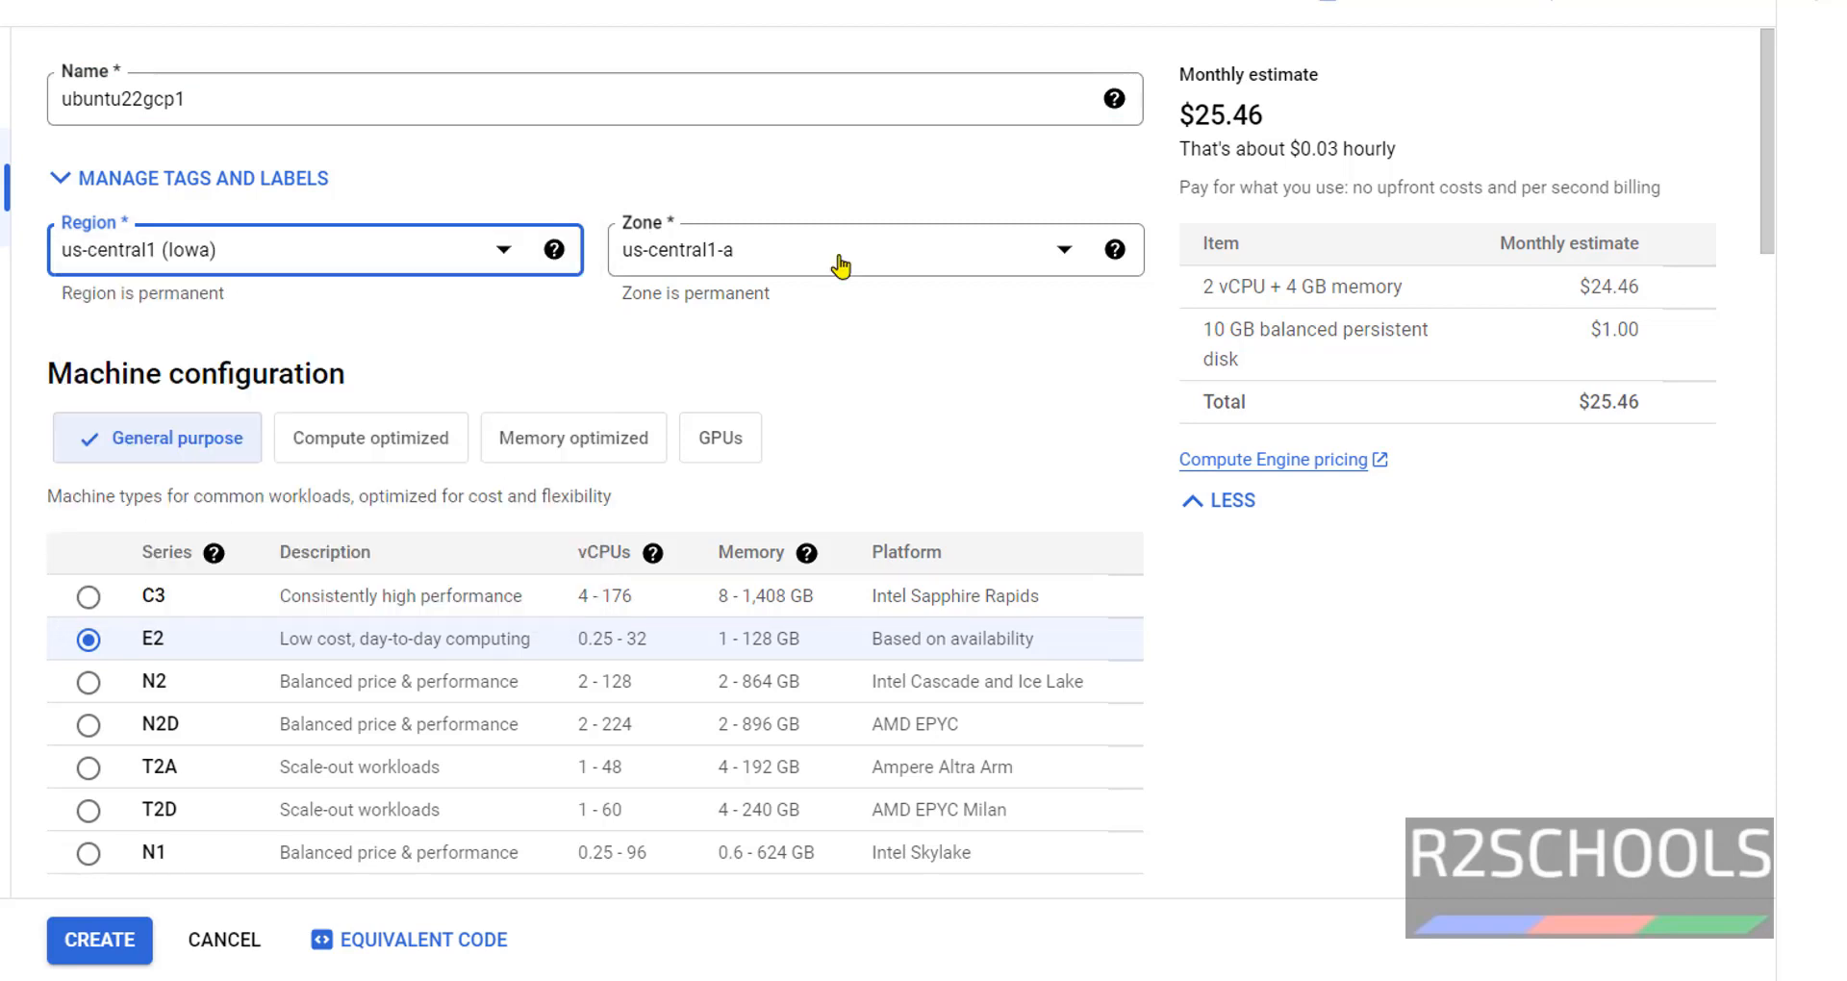
pyautogui.click(840, 263)
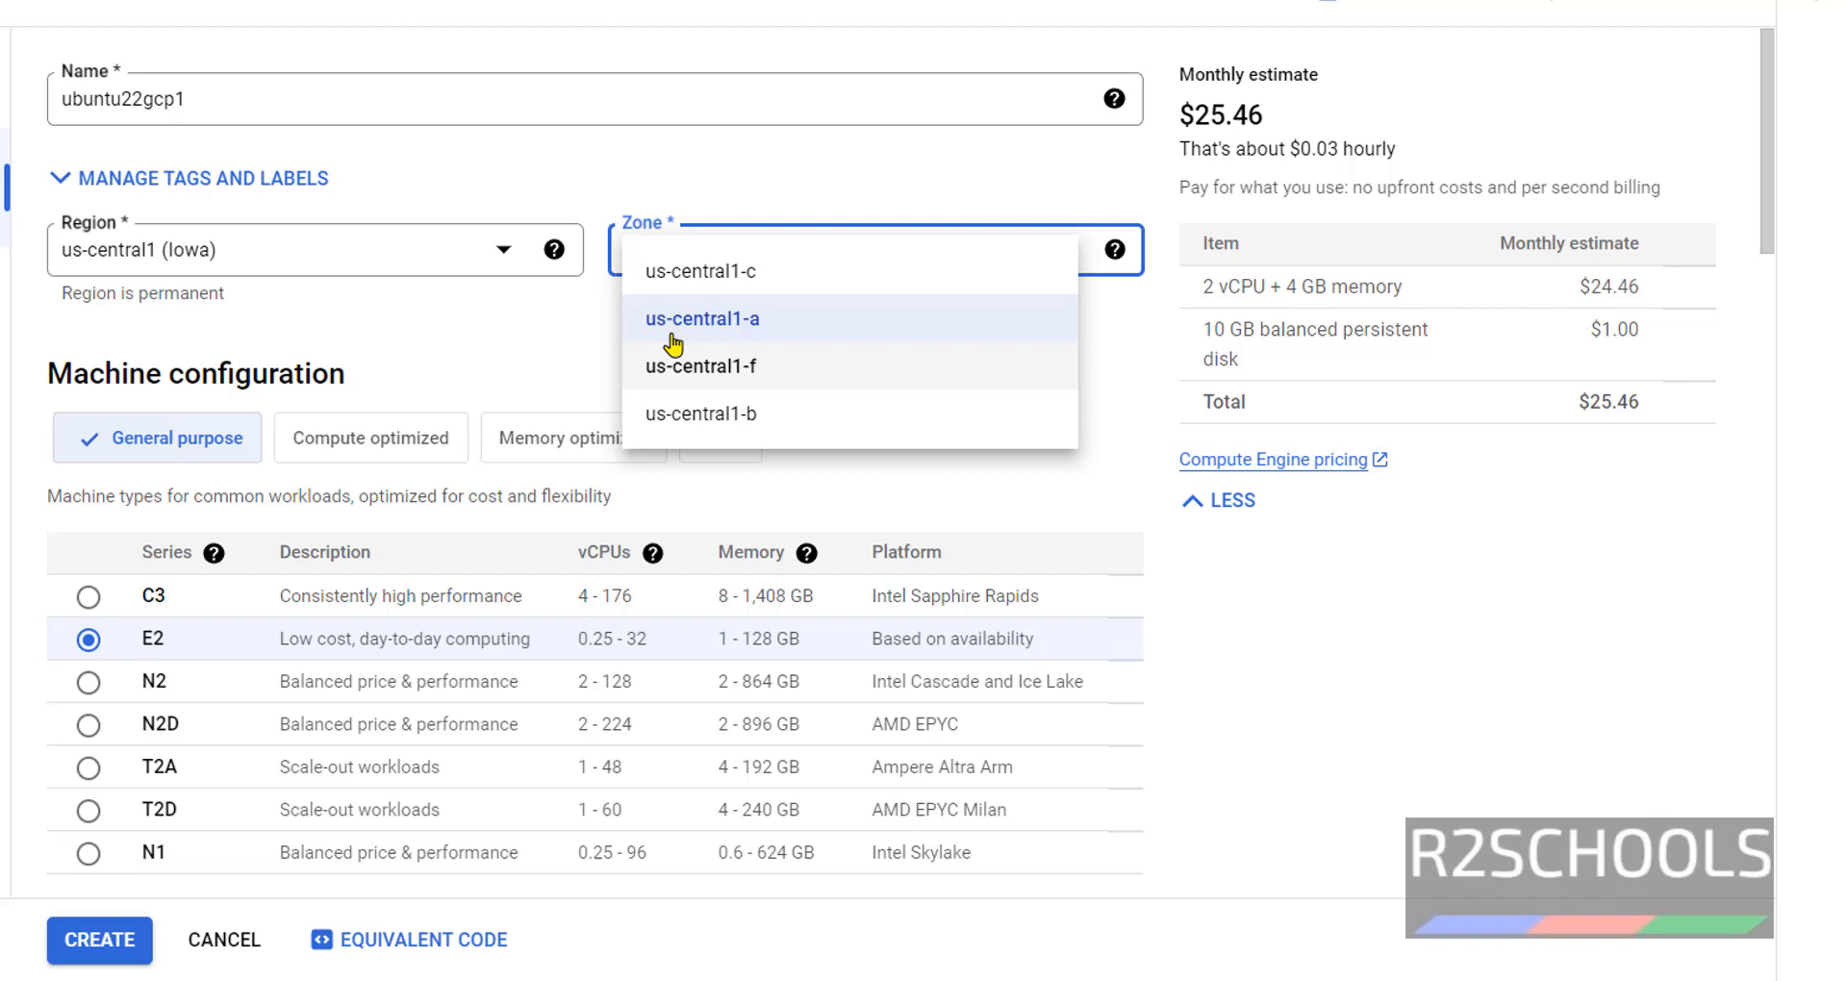
pyautogui.click(506, 334)
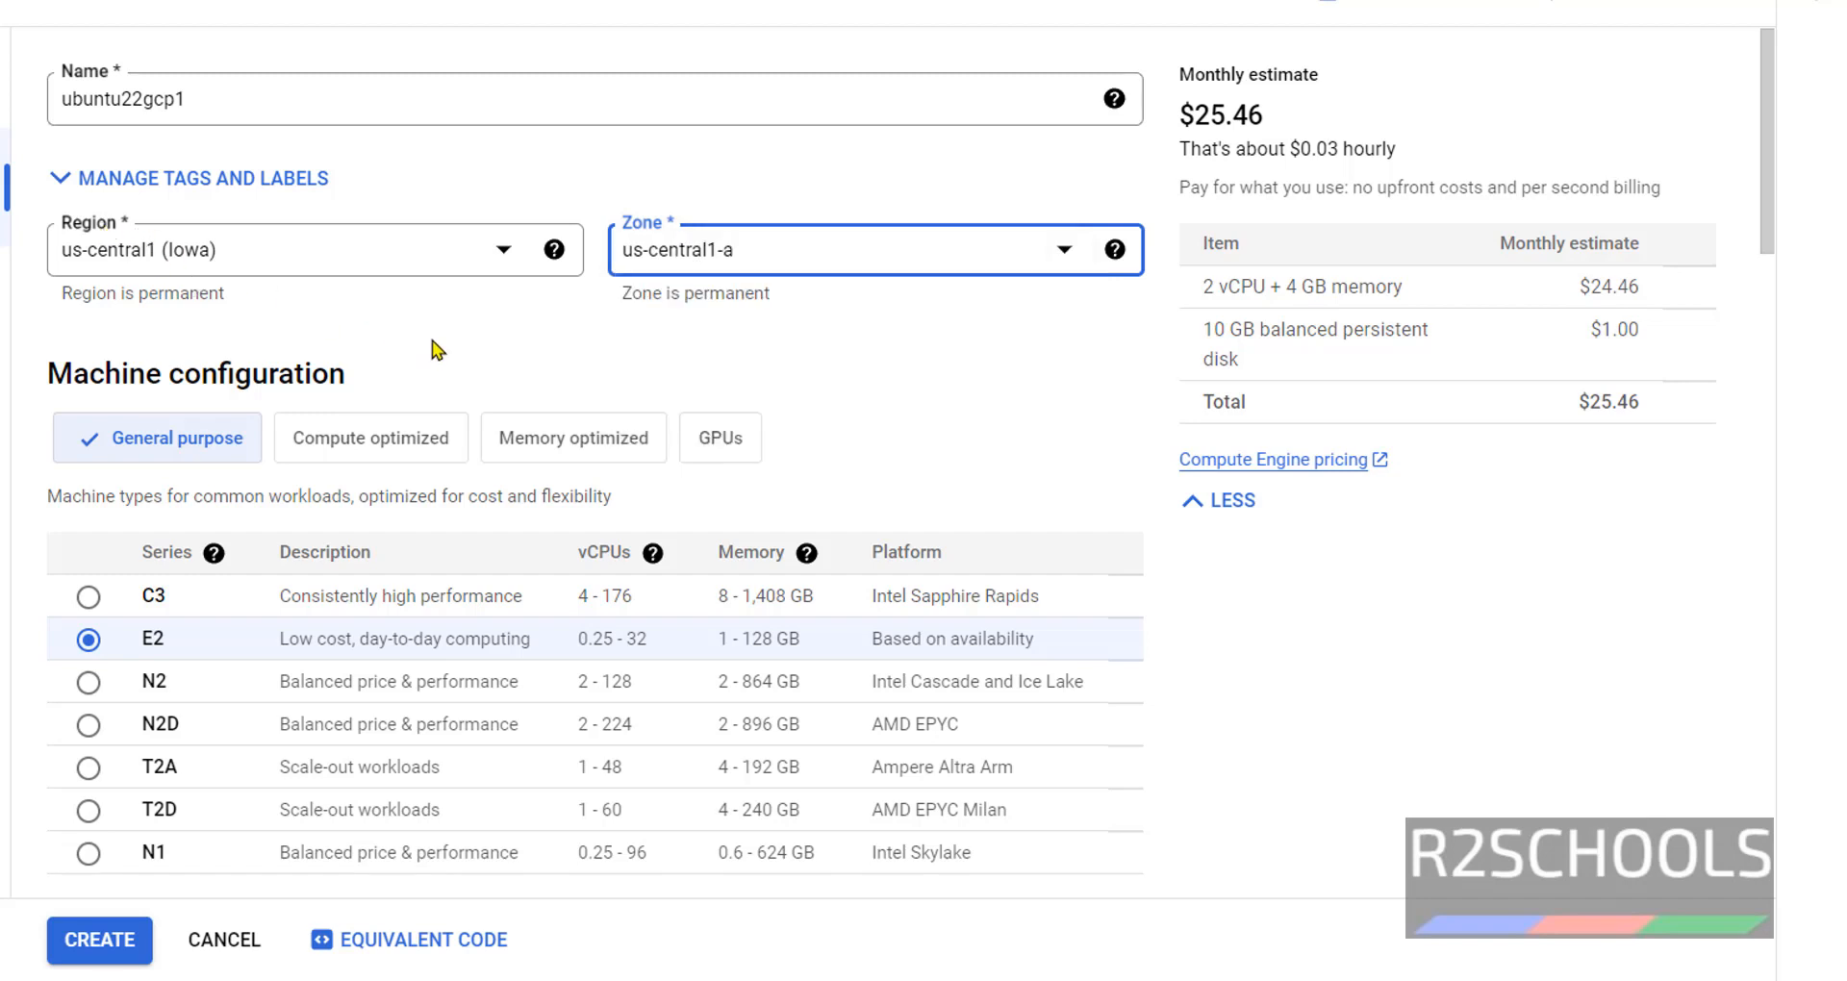
pyautogui.scroll(-2, 436, 349)
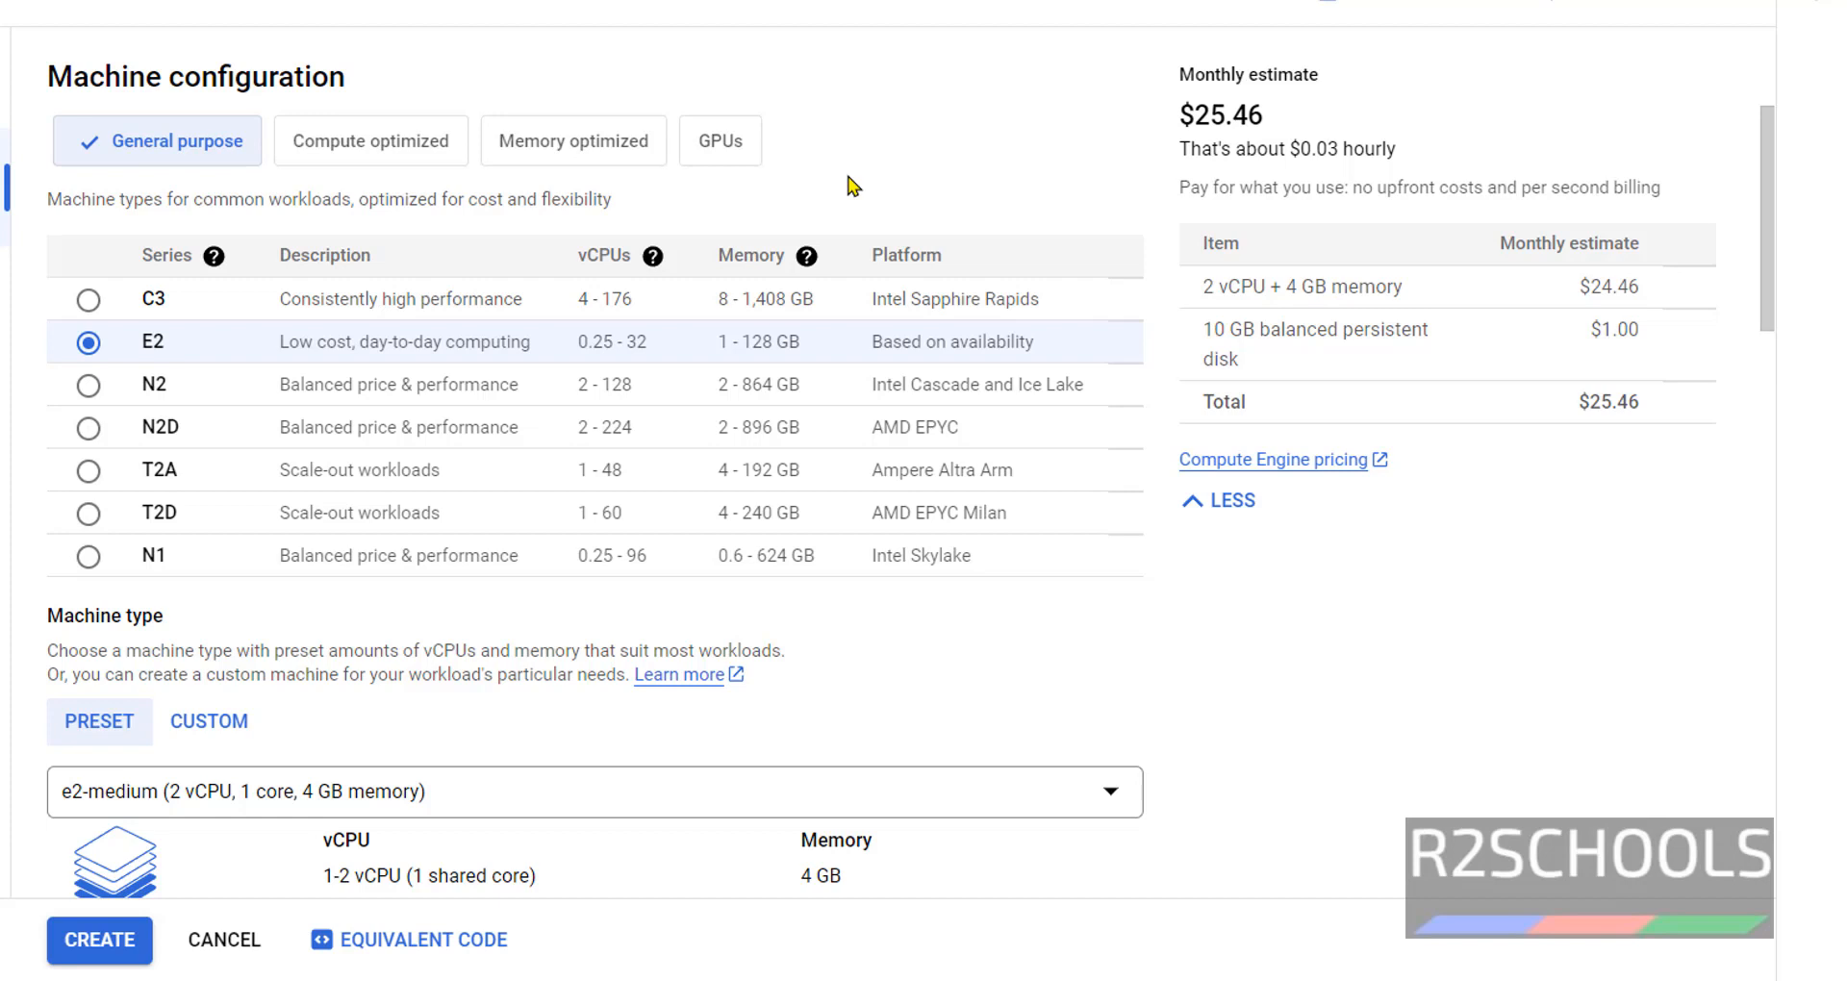
# Switch from E2 at $25.46 to compute-optimized C2, estimated at $122.94 a month.
pyautogui.doubleClick(1201, 115)
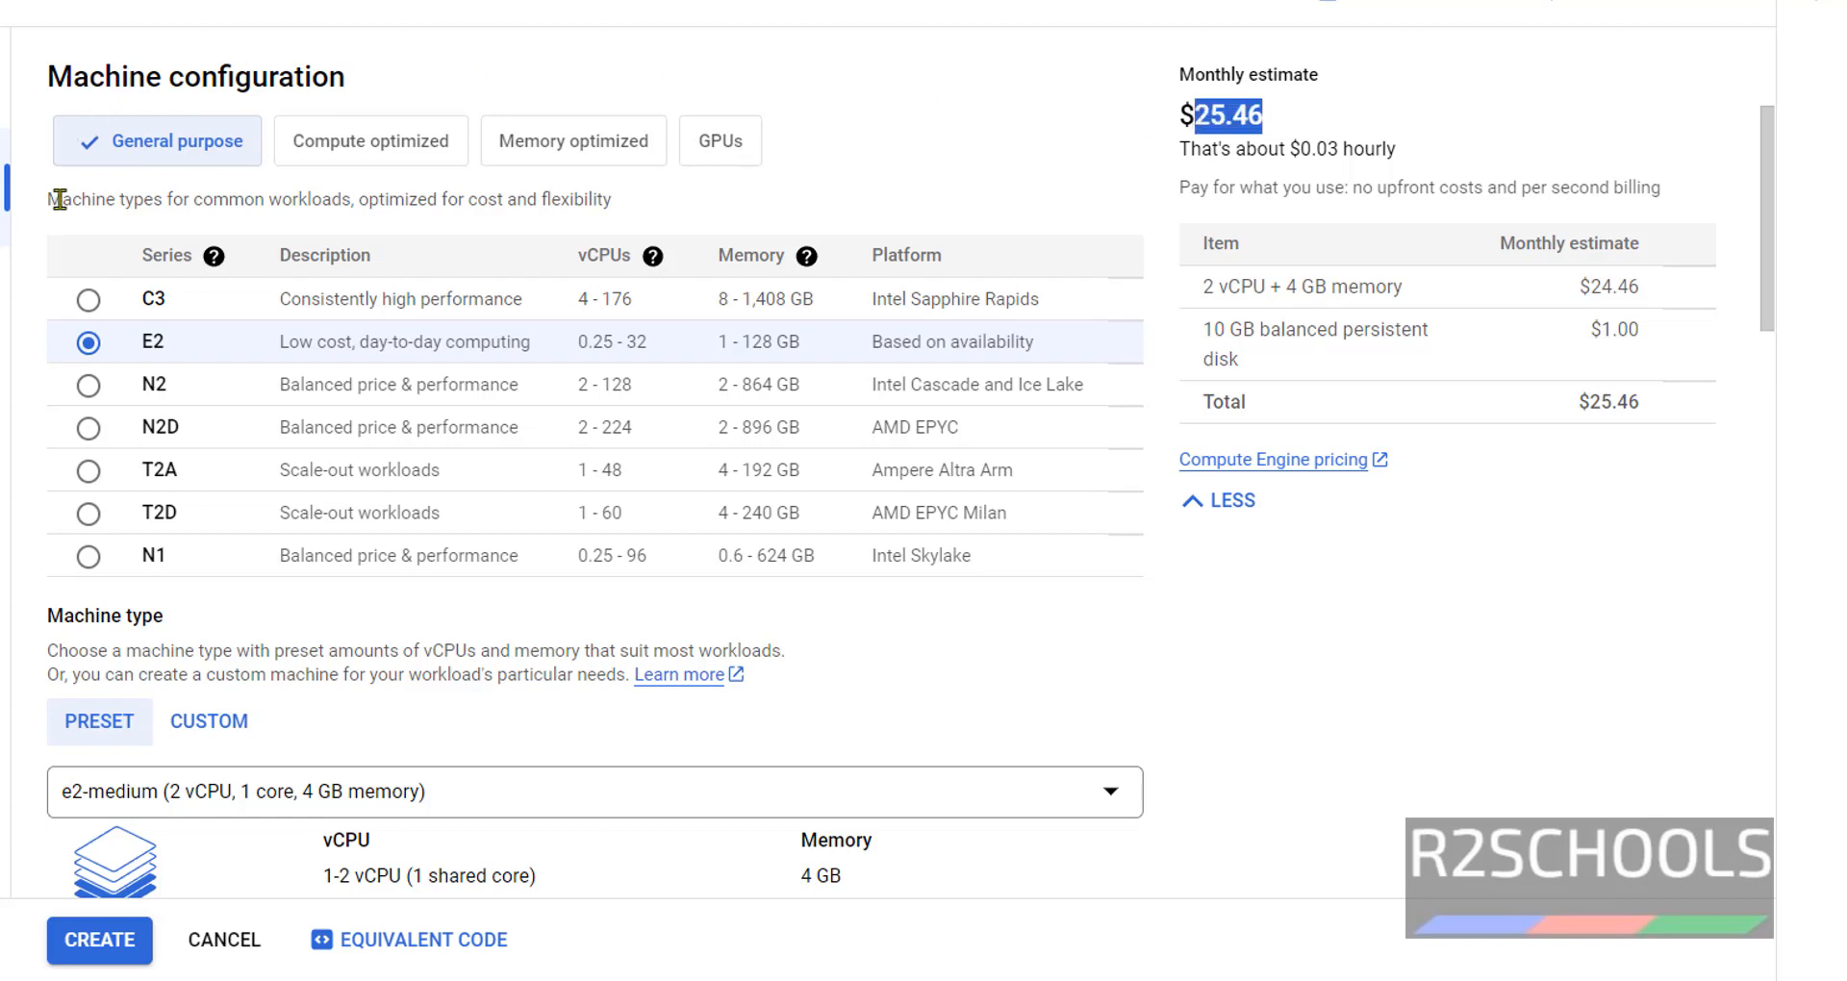
pyautogui.click(341, 149)
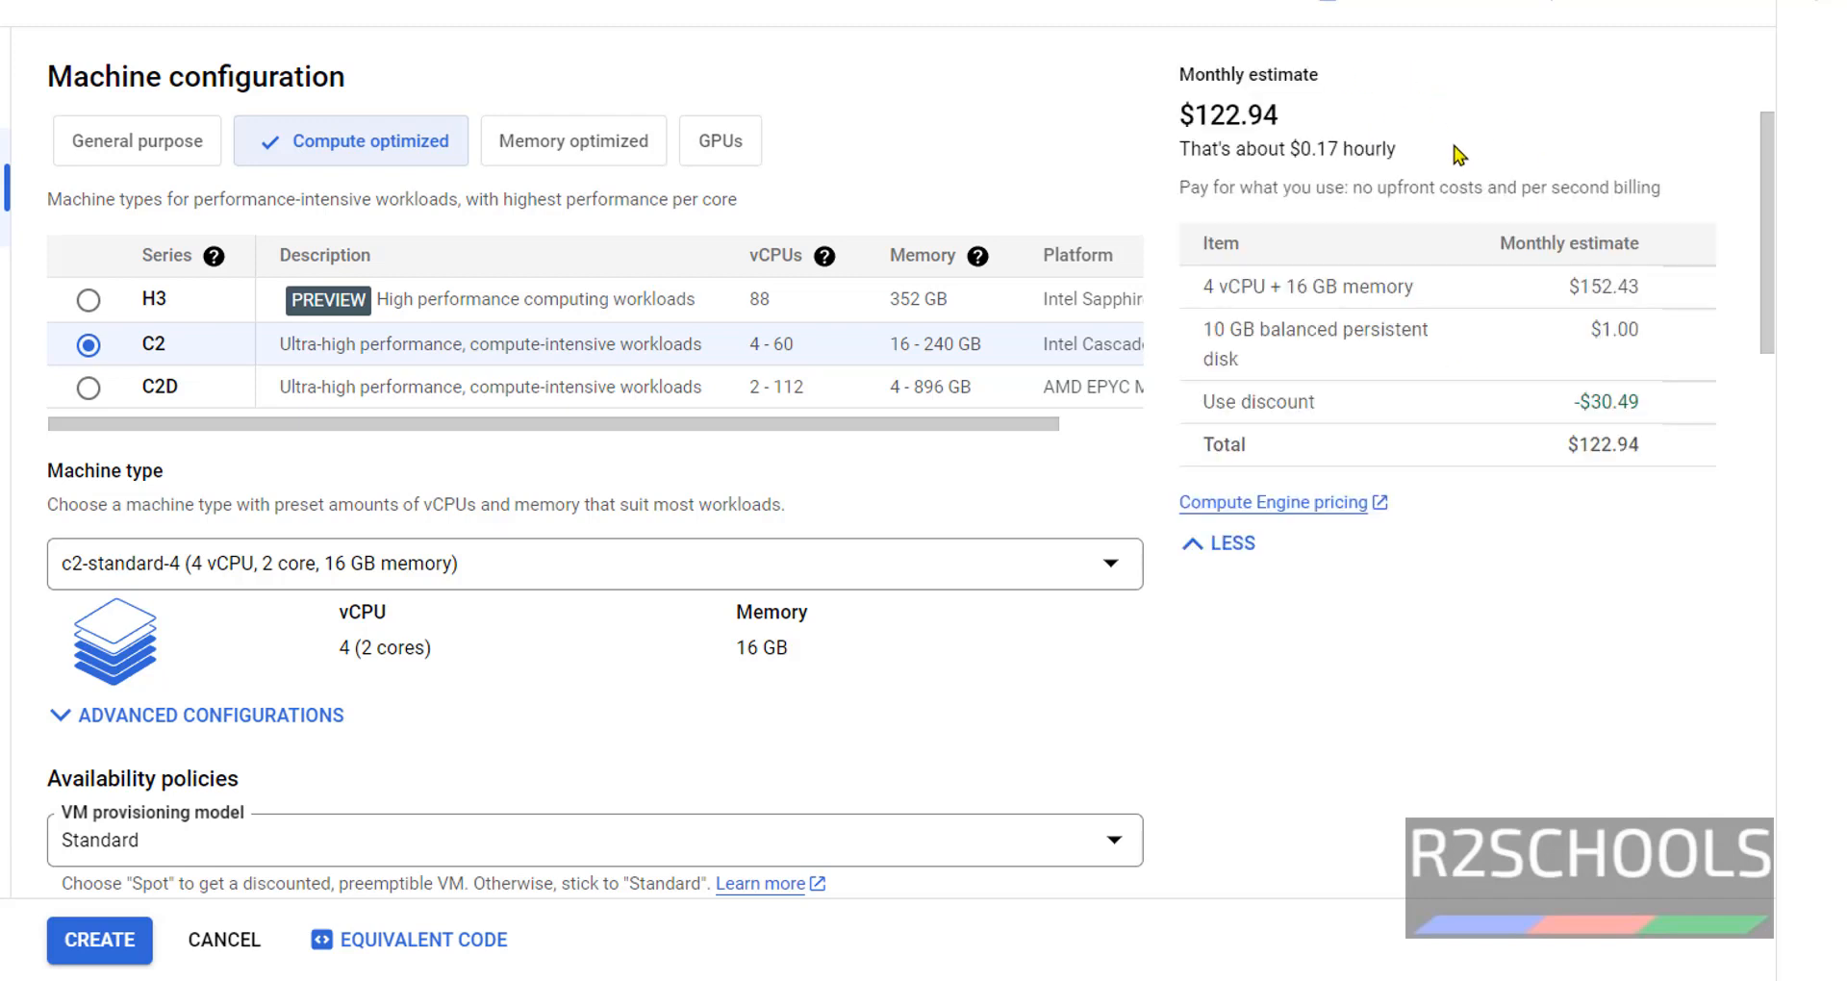
pyautogui.moveTo(1279, 115); pyautogui.dragTo(1192, 115)
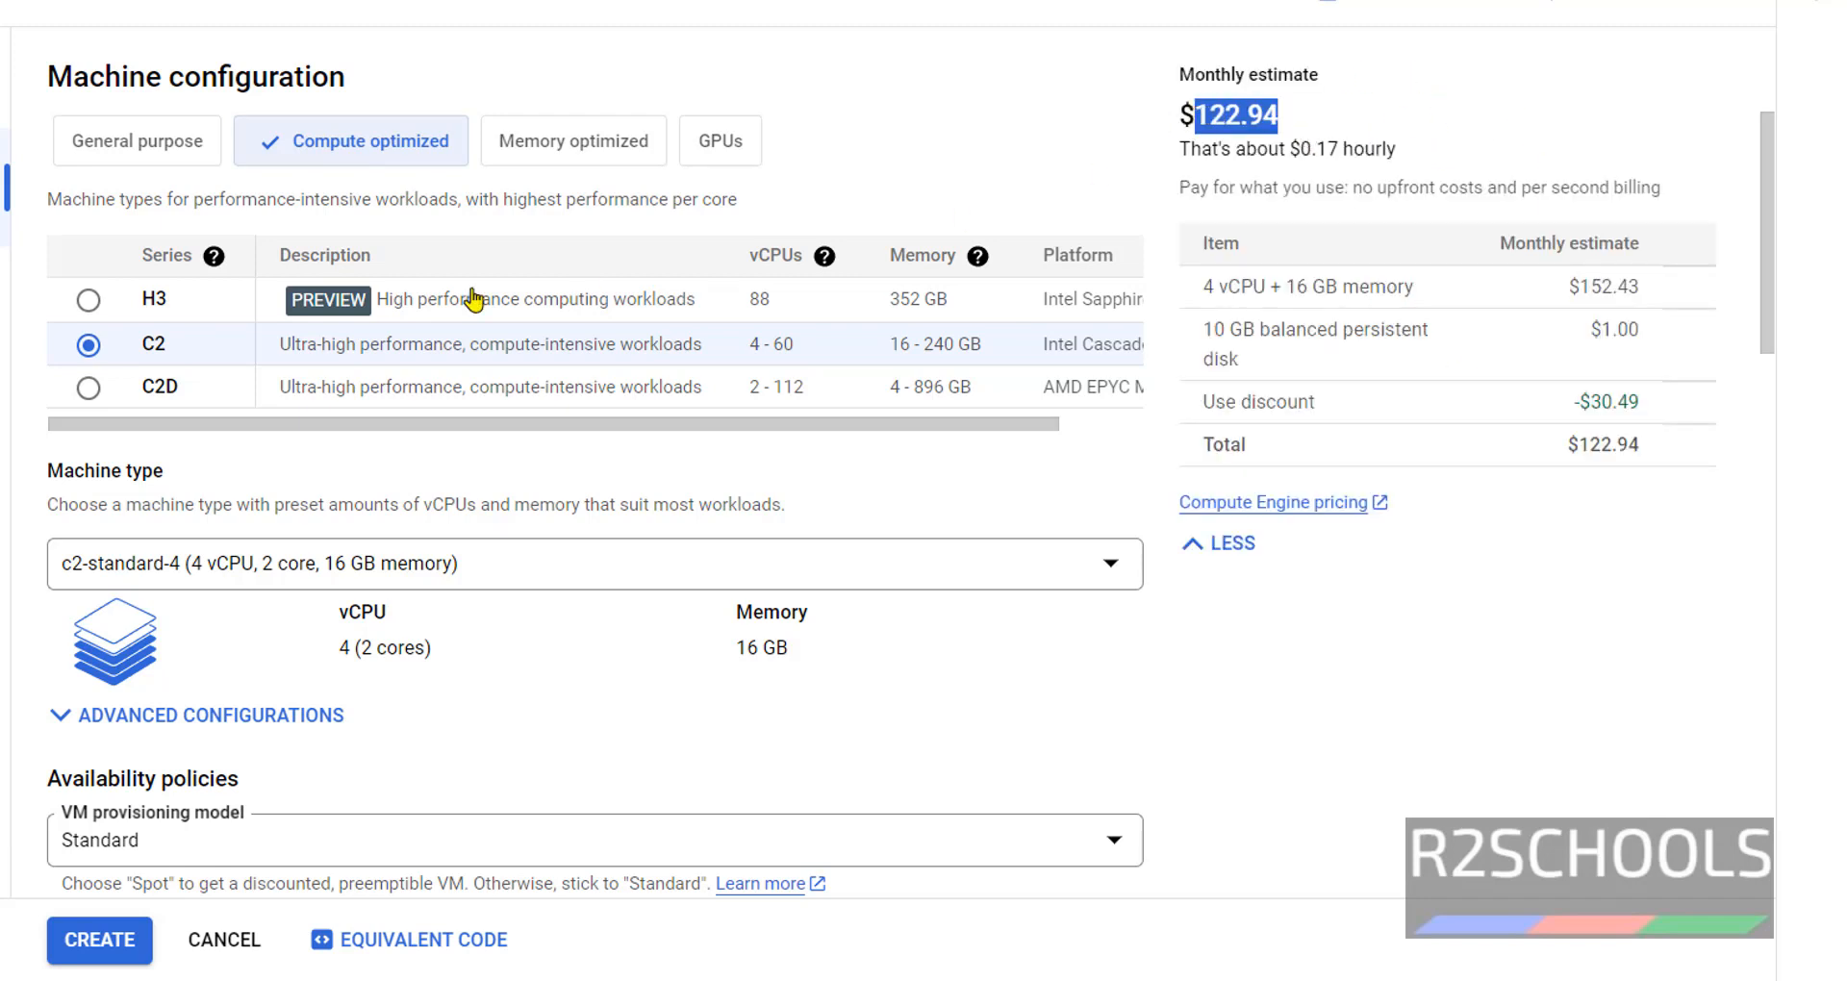
# Choose memory-optimized M1 series, noting the $5,444.25 monthly estimate.
pyautogui.click(572, 140)
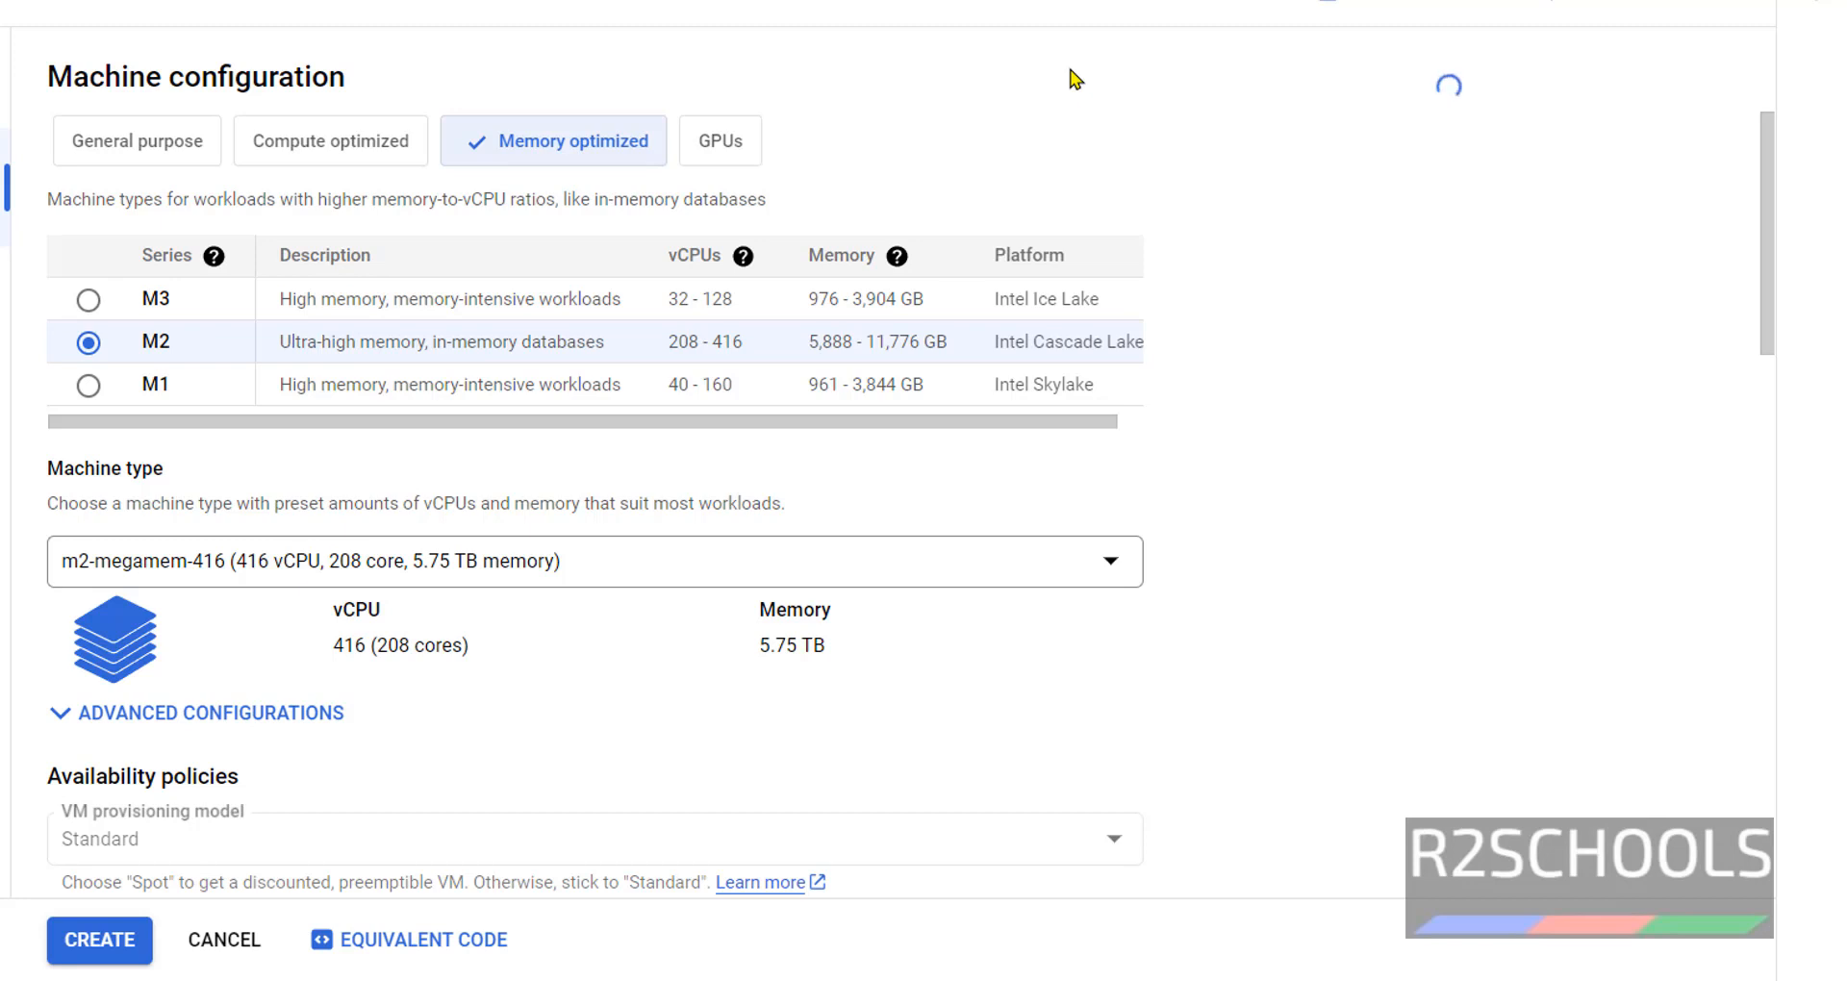
pyautogui.moveTo(1298, 119); pyautogui.dragTo(1183, 114)
pyautogui.click(88, 385)
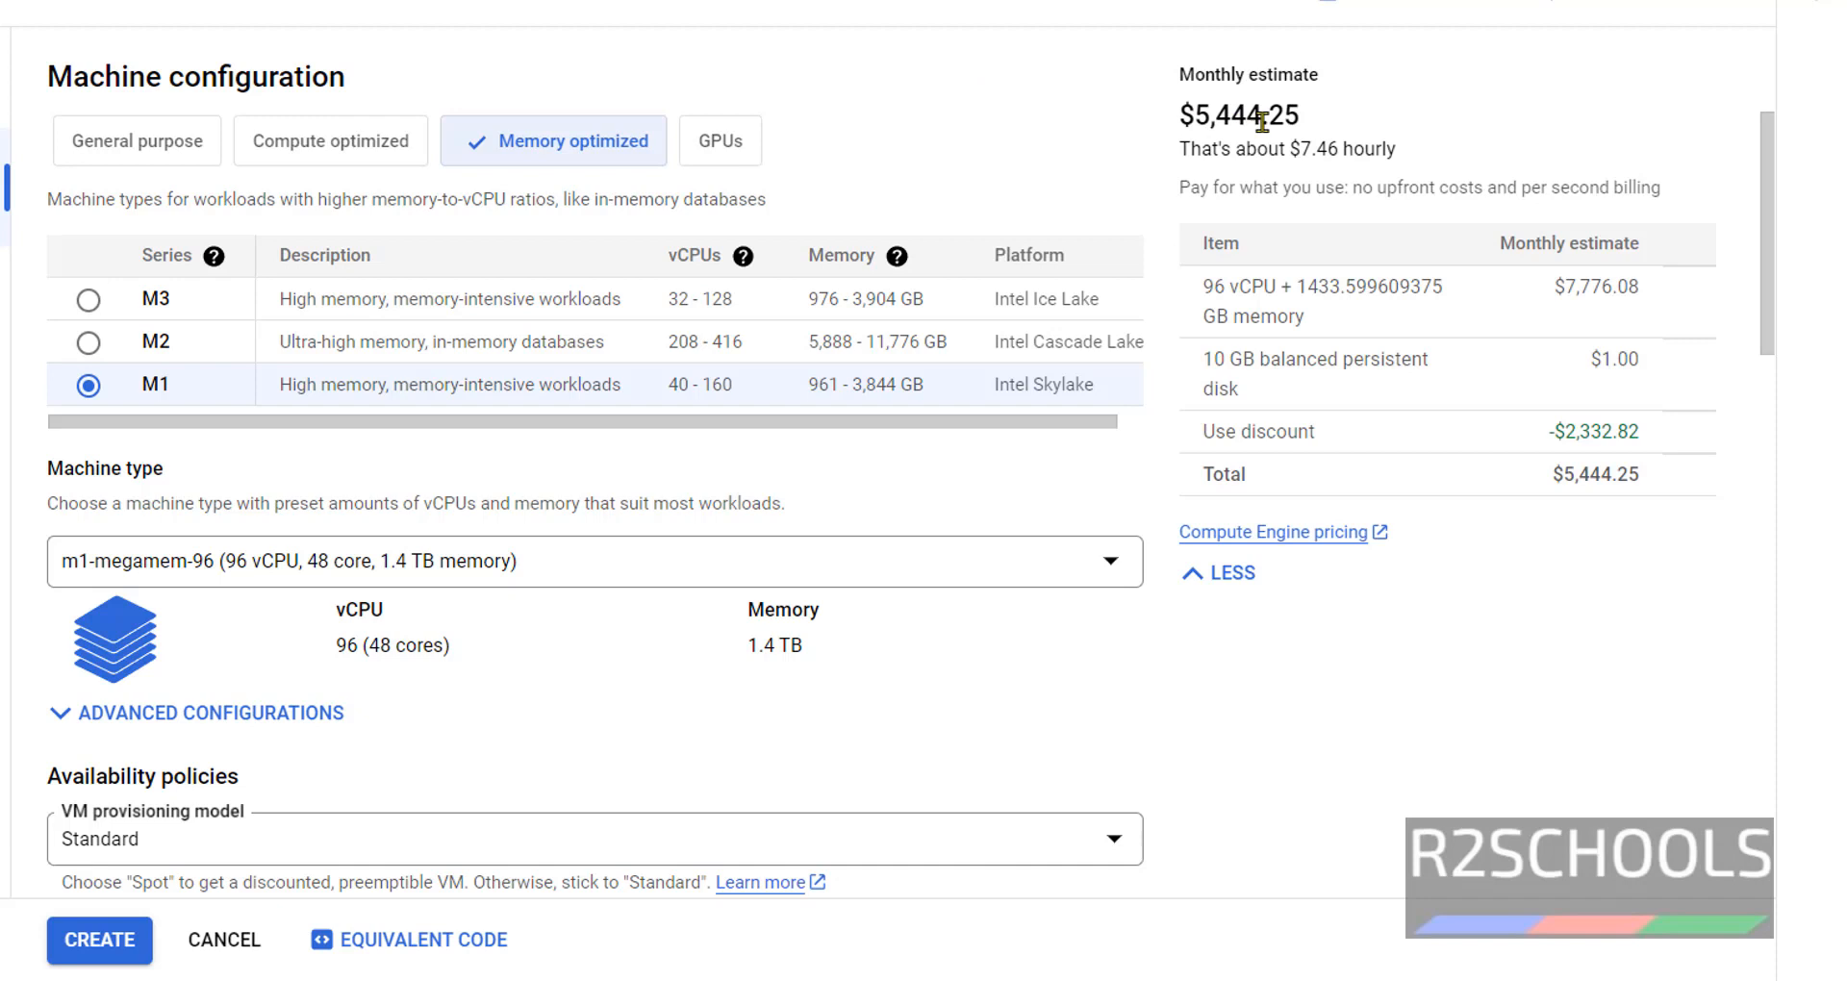
pyautogui.moveTo(1306, 118); pyautogui.dragTo(1183, 119)
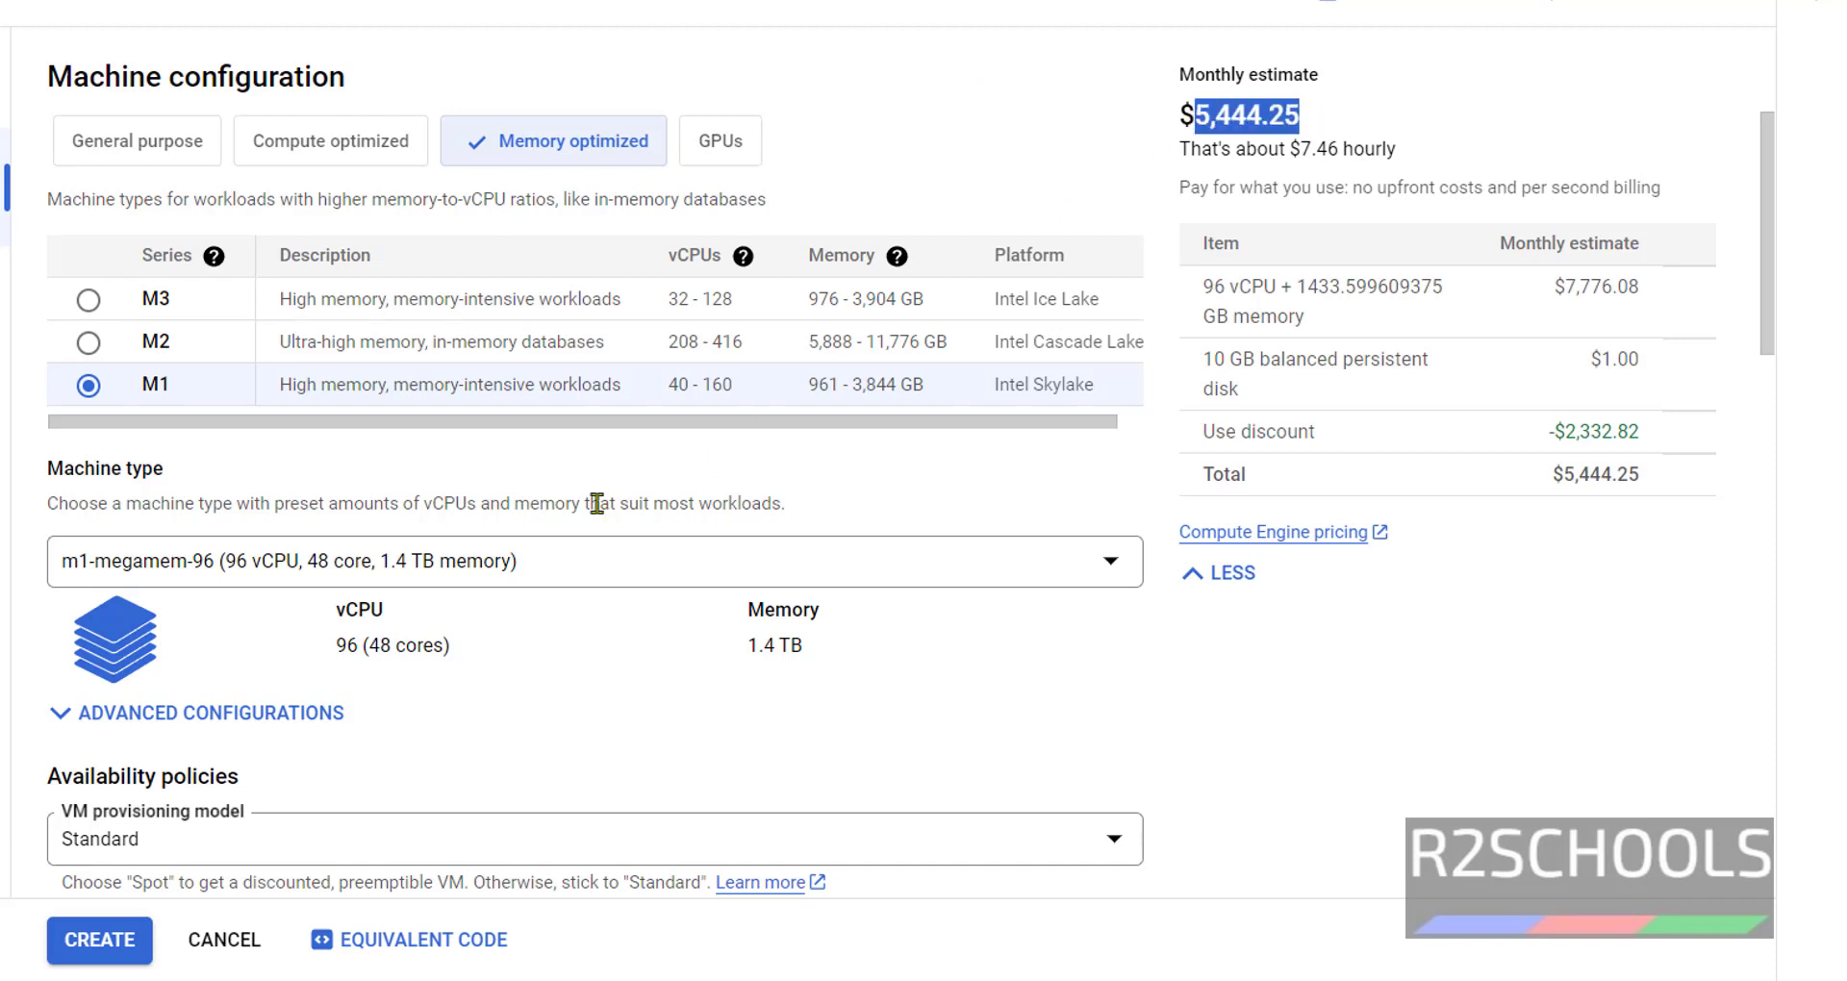
# Browse the Ultra memory machine sizes without changing, then move to the GPU family.
pyautogui.click(559, 578)
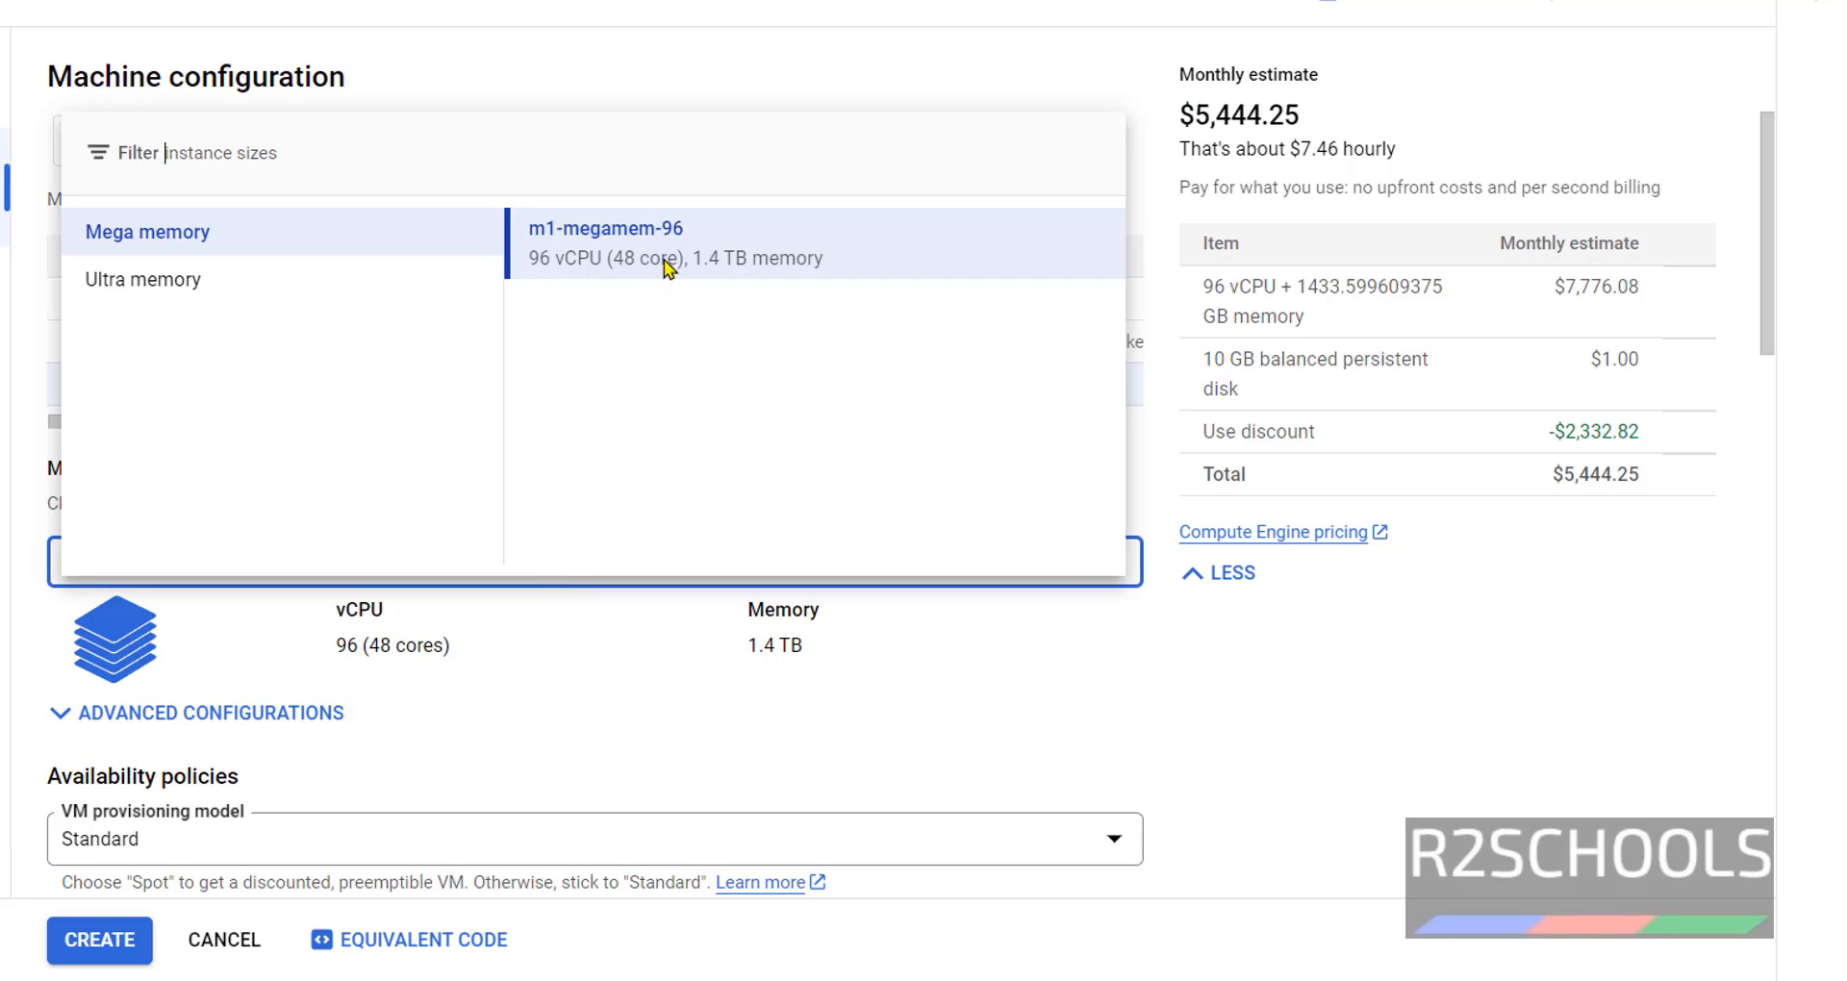
pyautogui.click(247, 282)
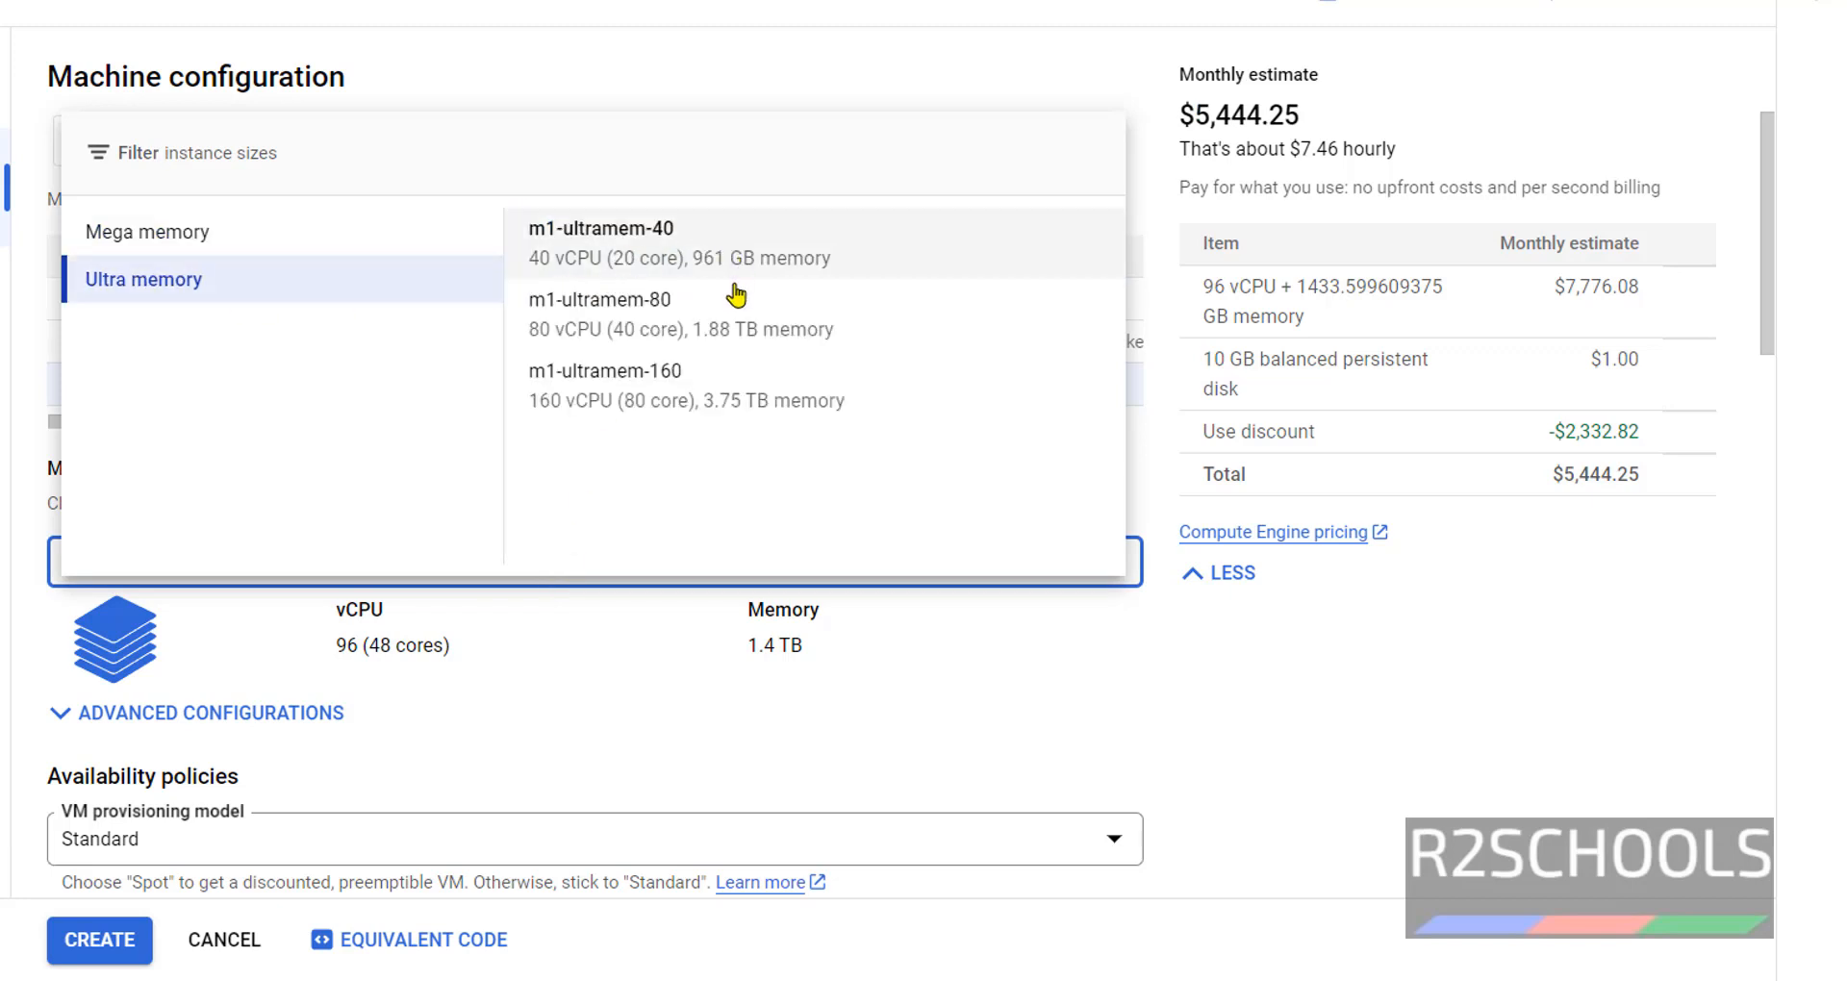
pyautogui.click(1313, 700)
pyautogui.click(707, 139)
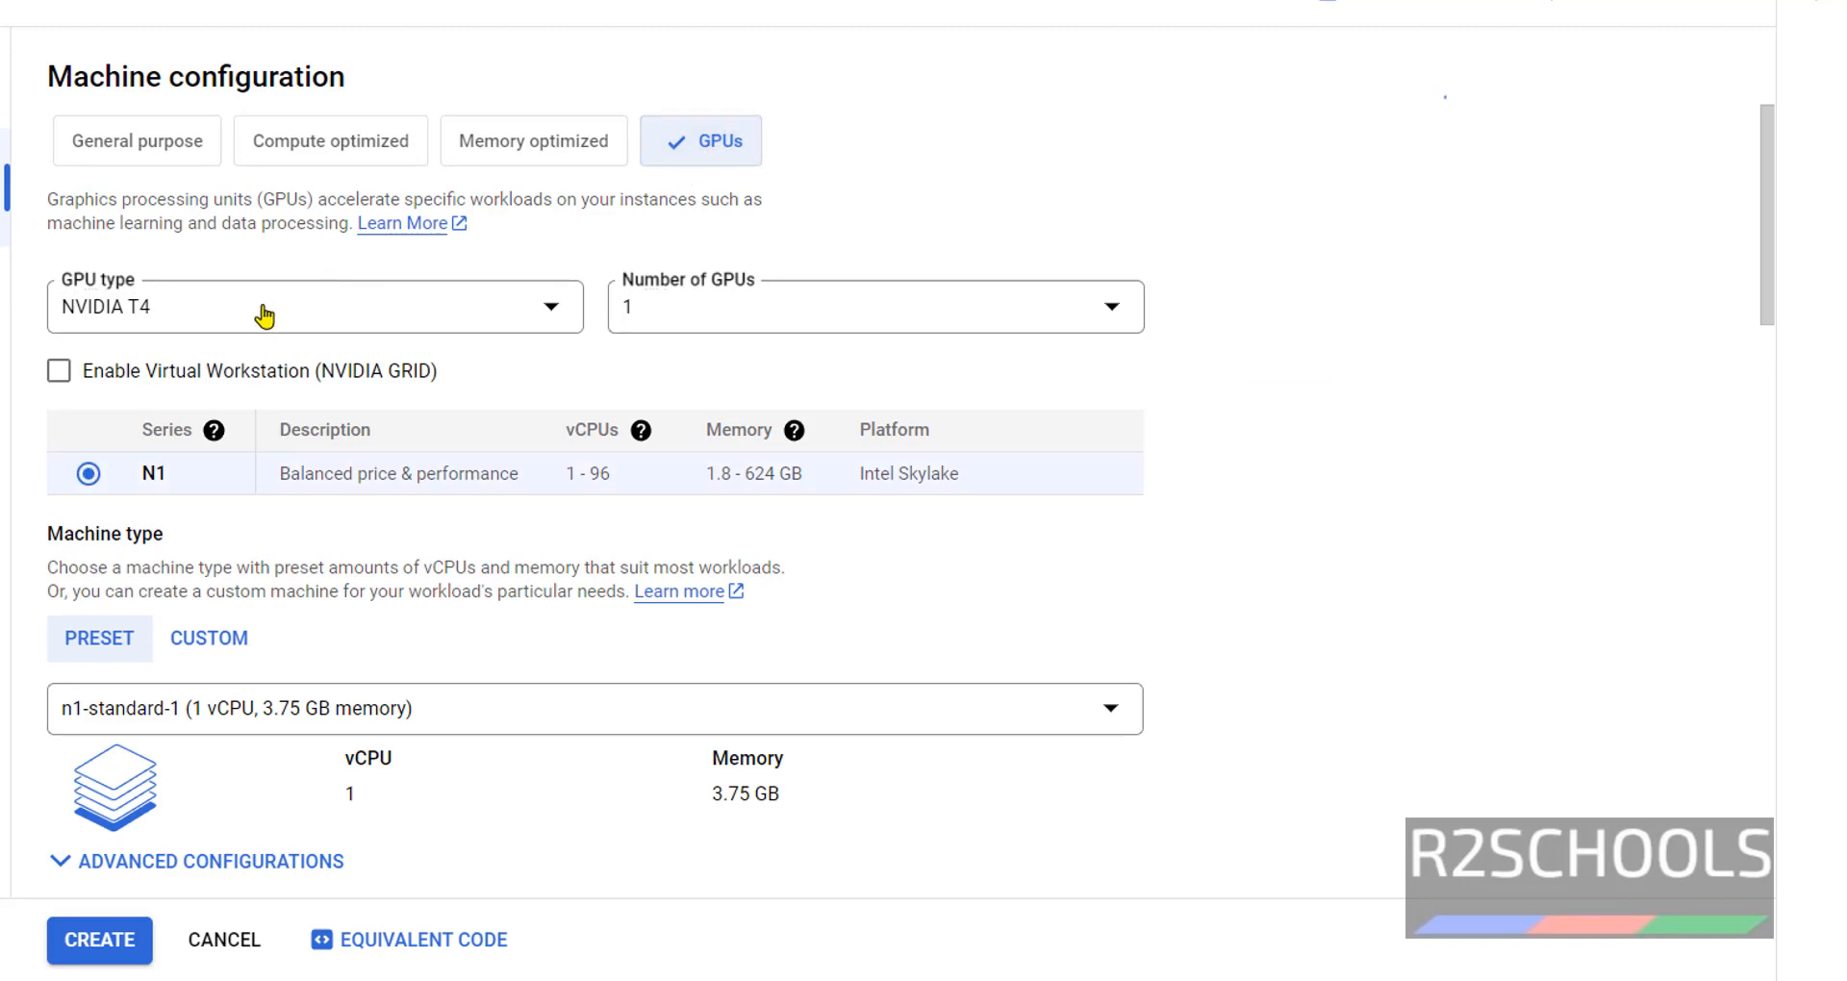
# Review the NVIDIA GPU types and keep NVIDIA T4 on n1-standard-1.
pyautogui.click(266, 309)
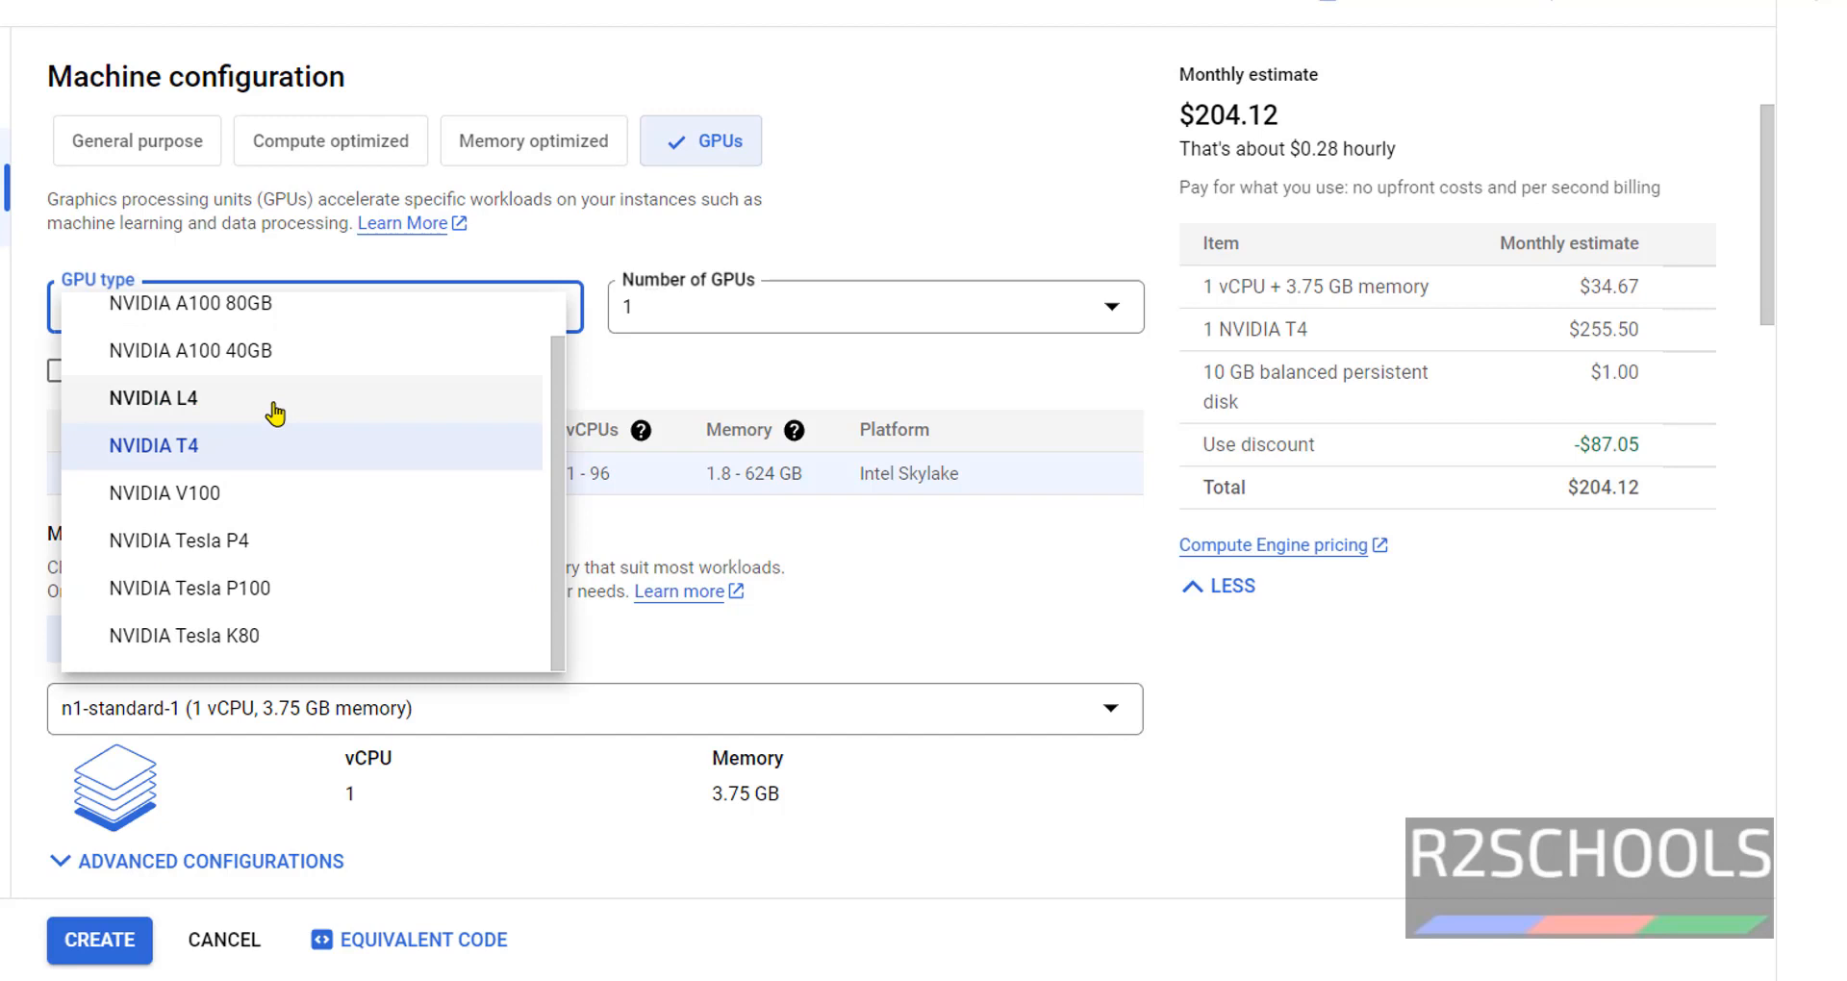
pyautogui.click(903, 90)
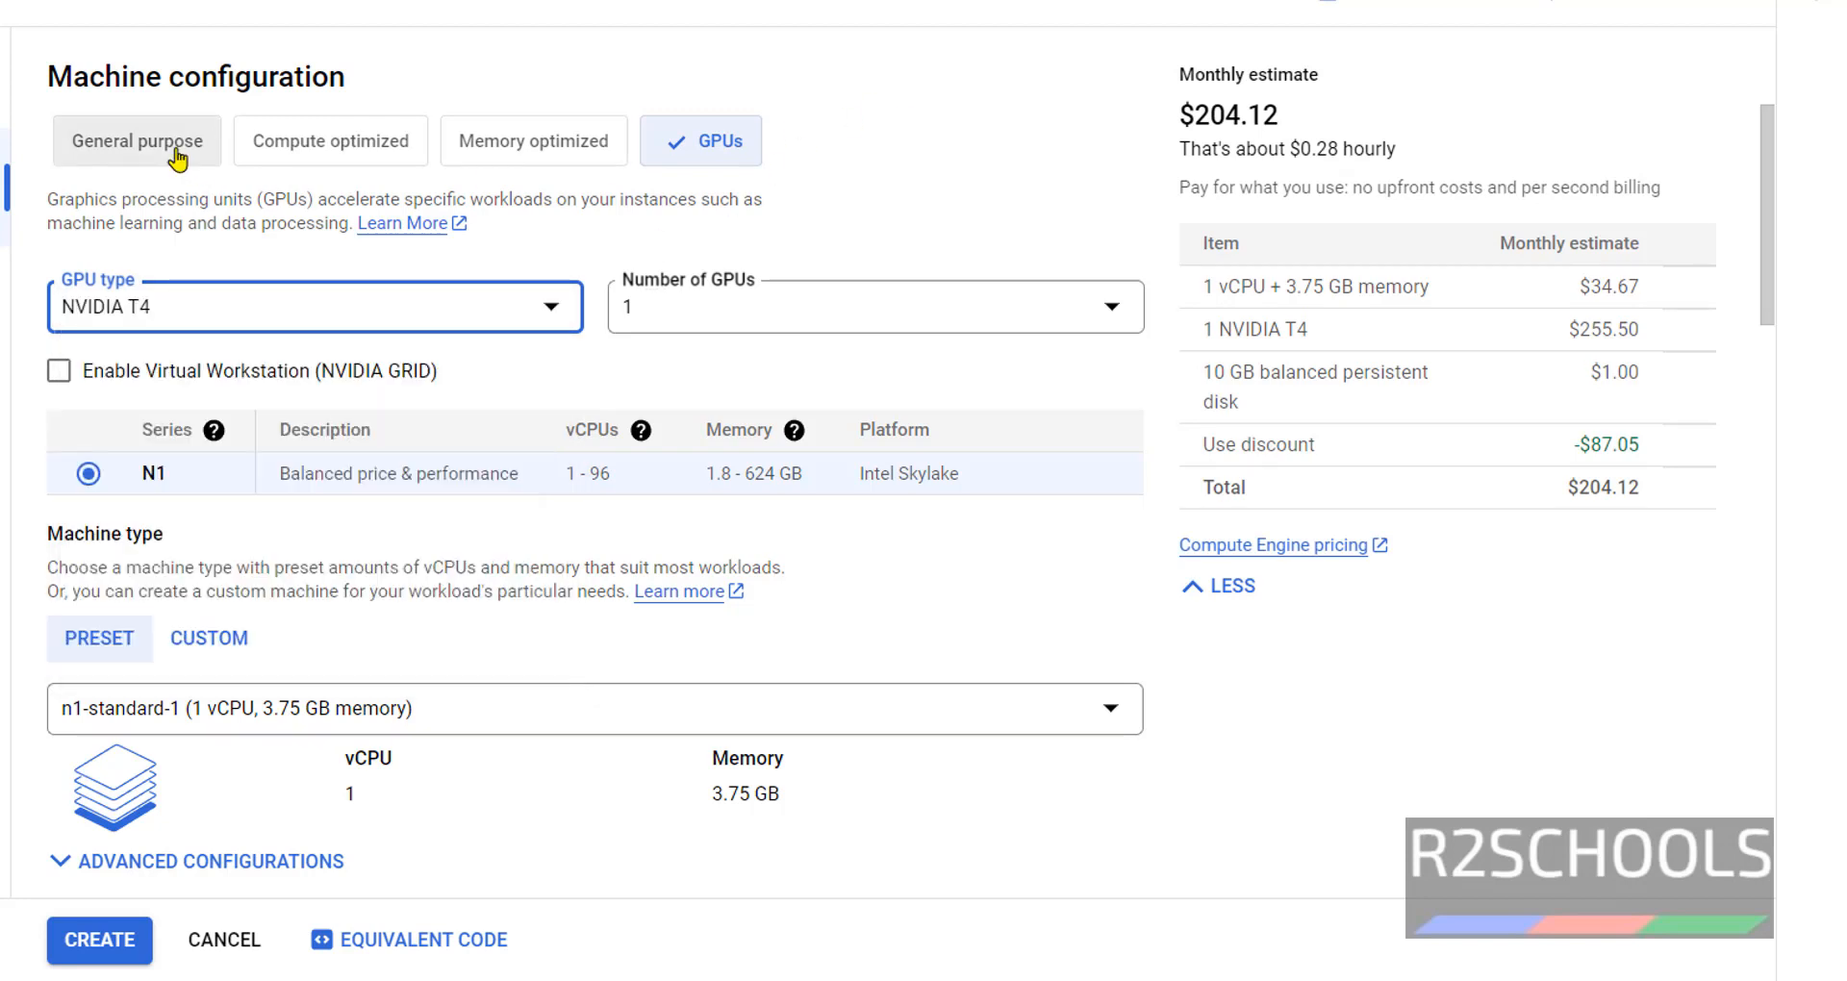
pyautogui.click(138, 139)
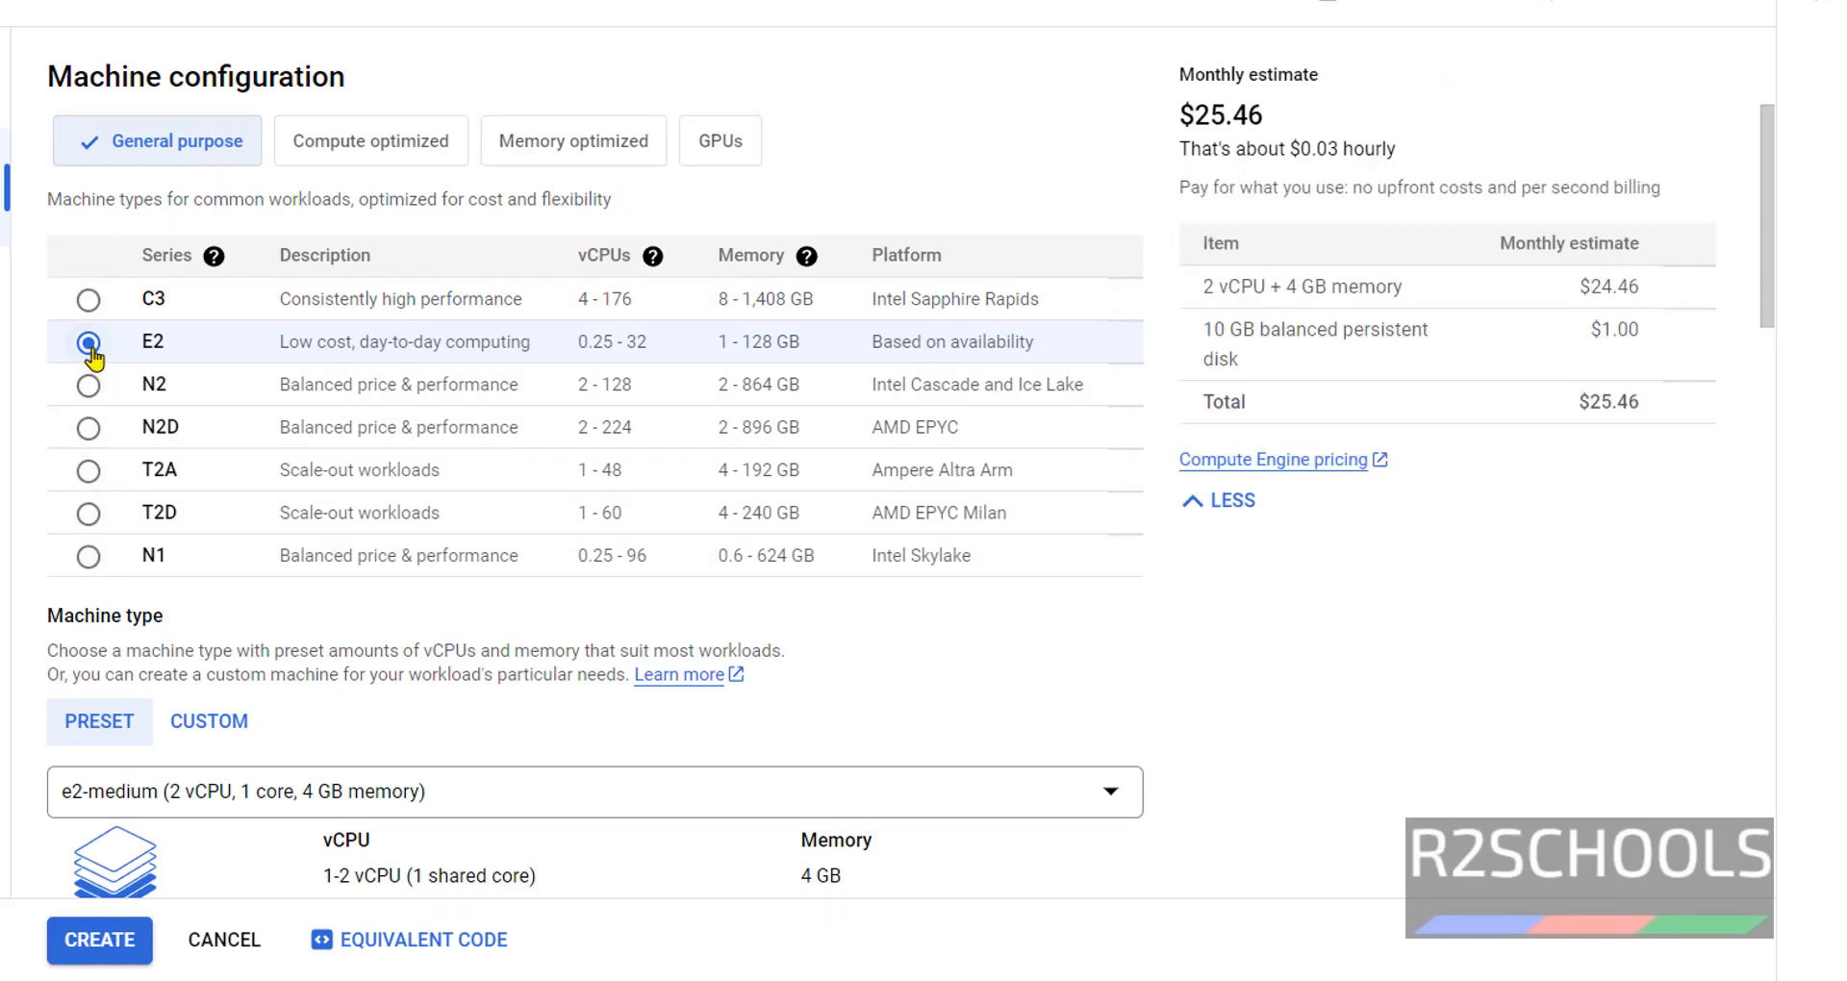
pyautogui.moveTo(1269, 116); pyautogui.dragTo(1198, 114)
pyautogui.click(90, 562)
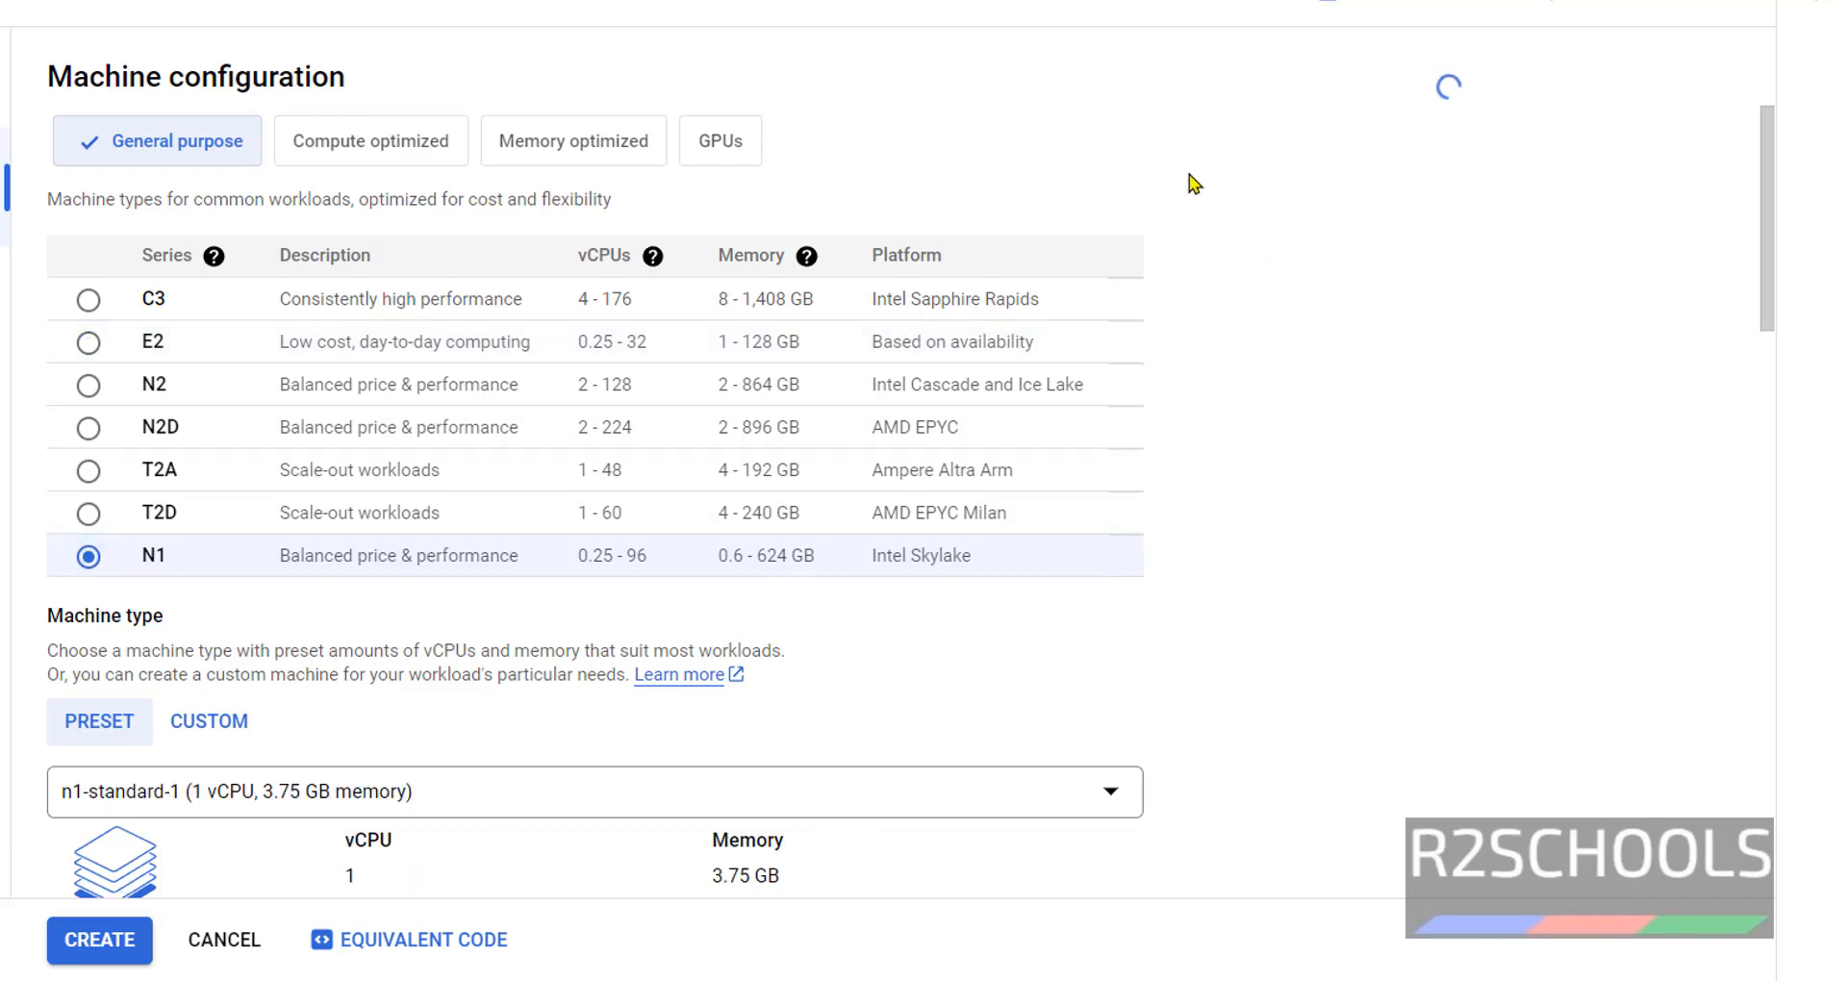
pyautogui.doubleClick(1220, 115)
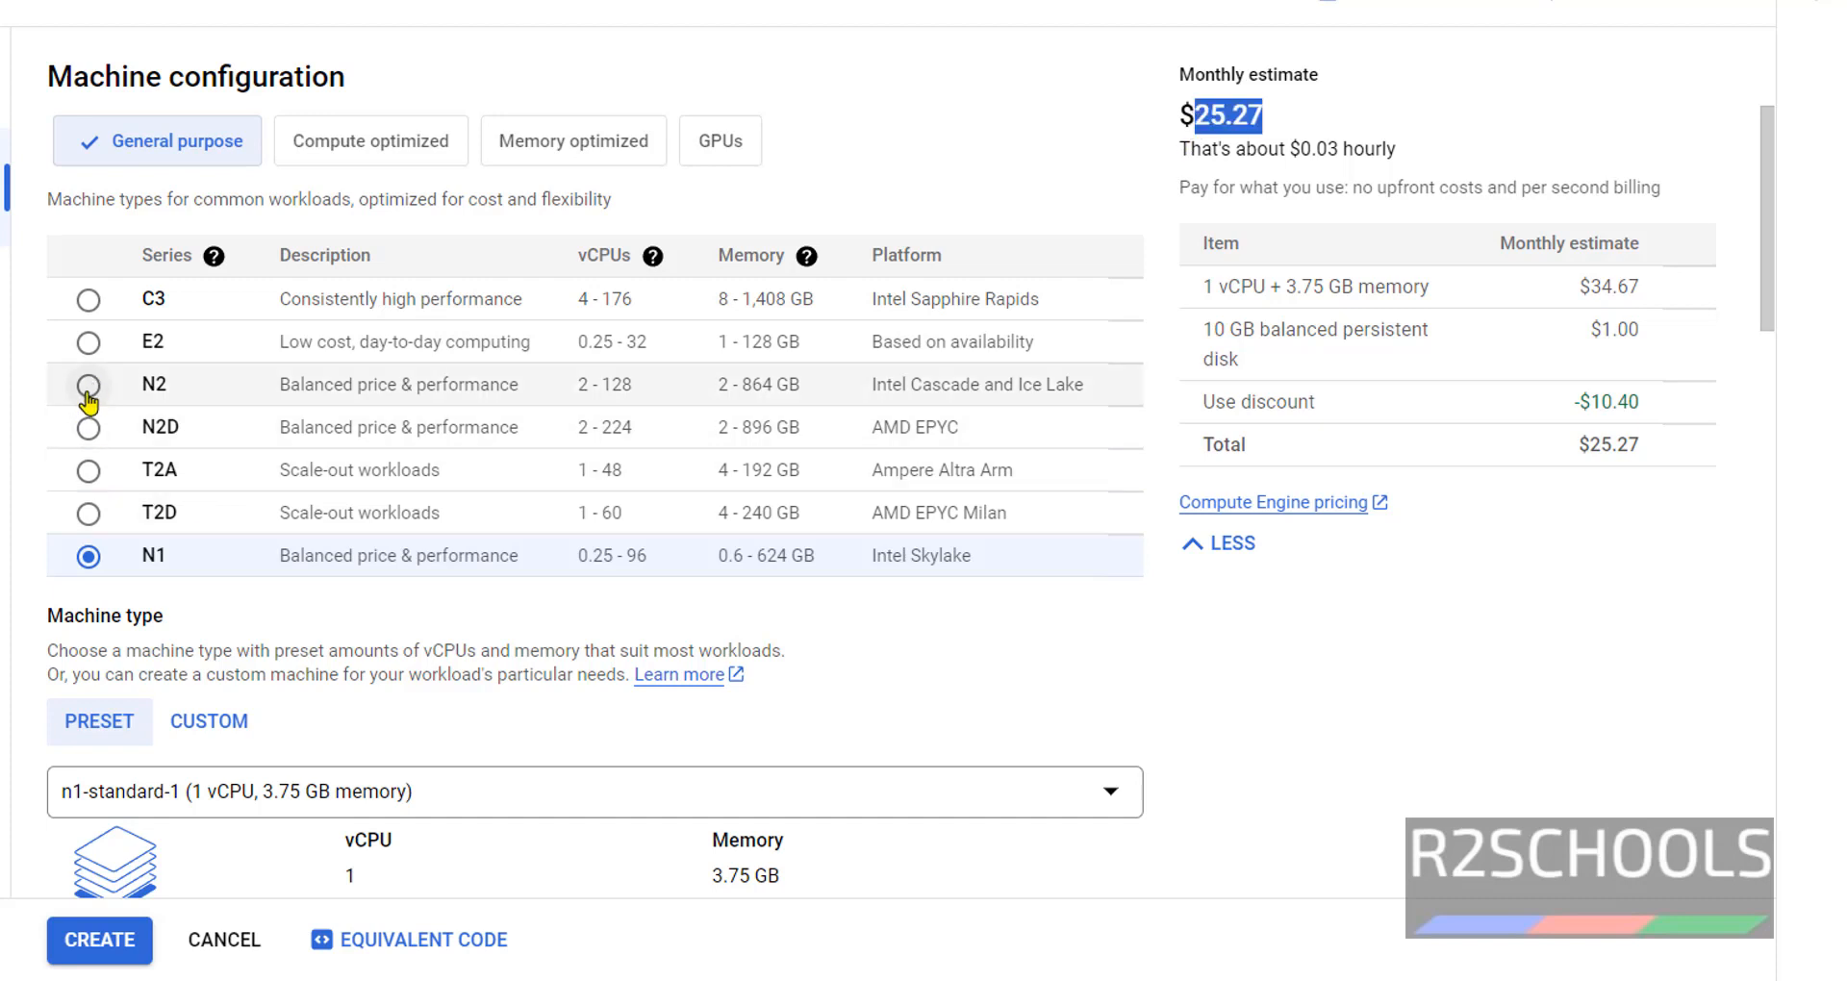
pyautogui.click(88, 386)
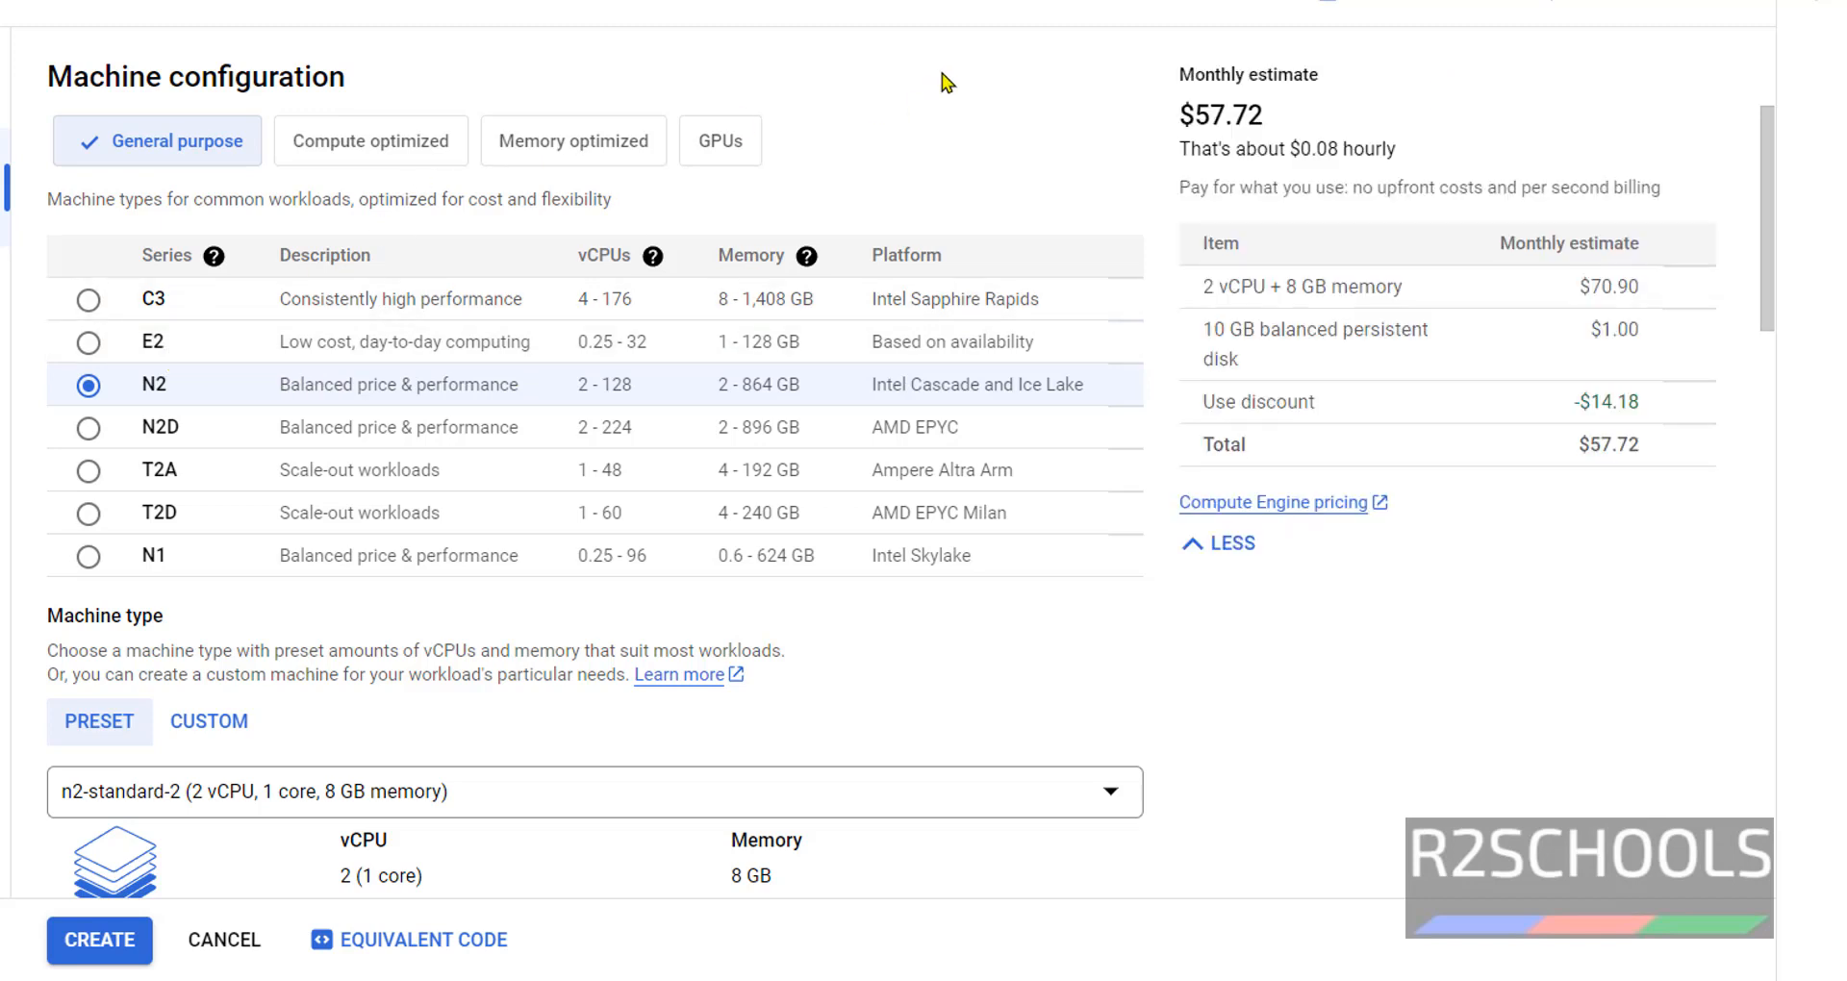
pyautogui.moveTo(1213, 117); pyautogui.dragTo(1192, 115)
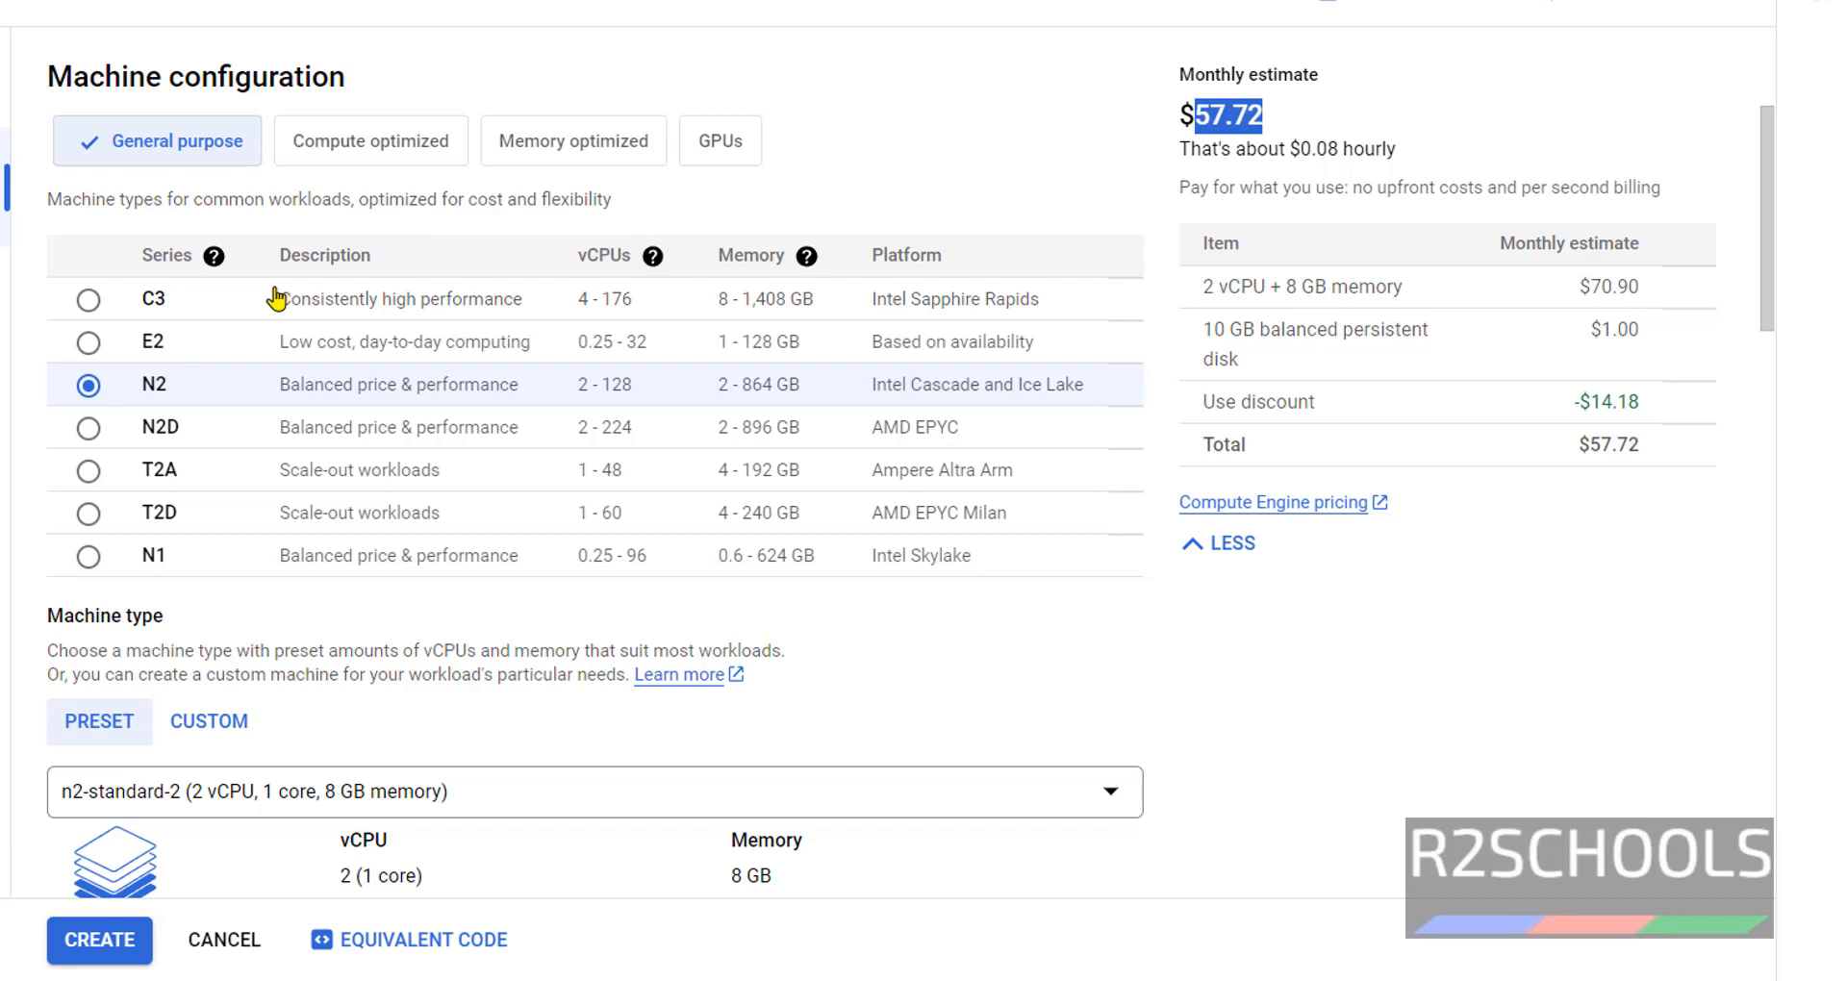
pyautogui.click(90, 300)
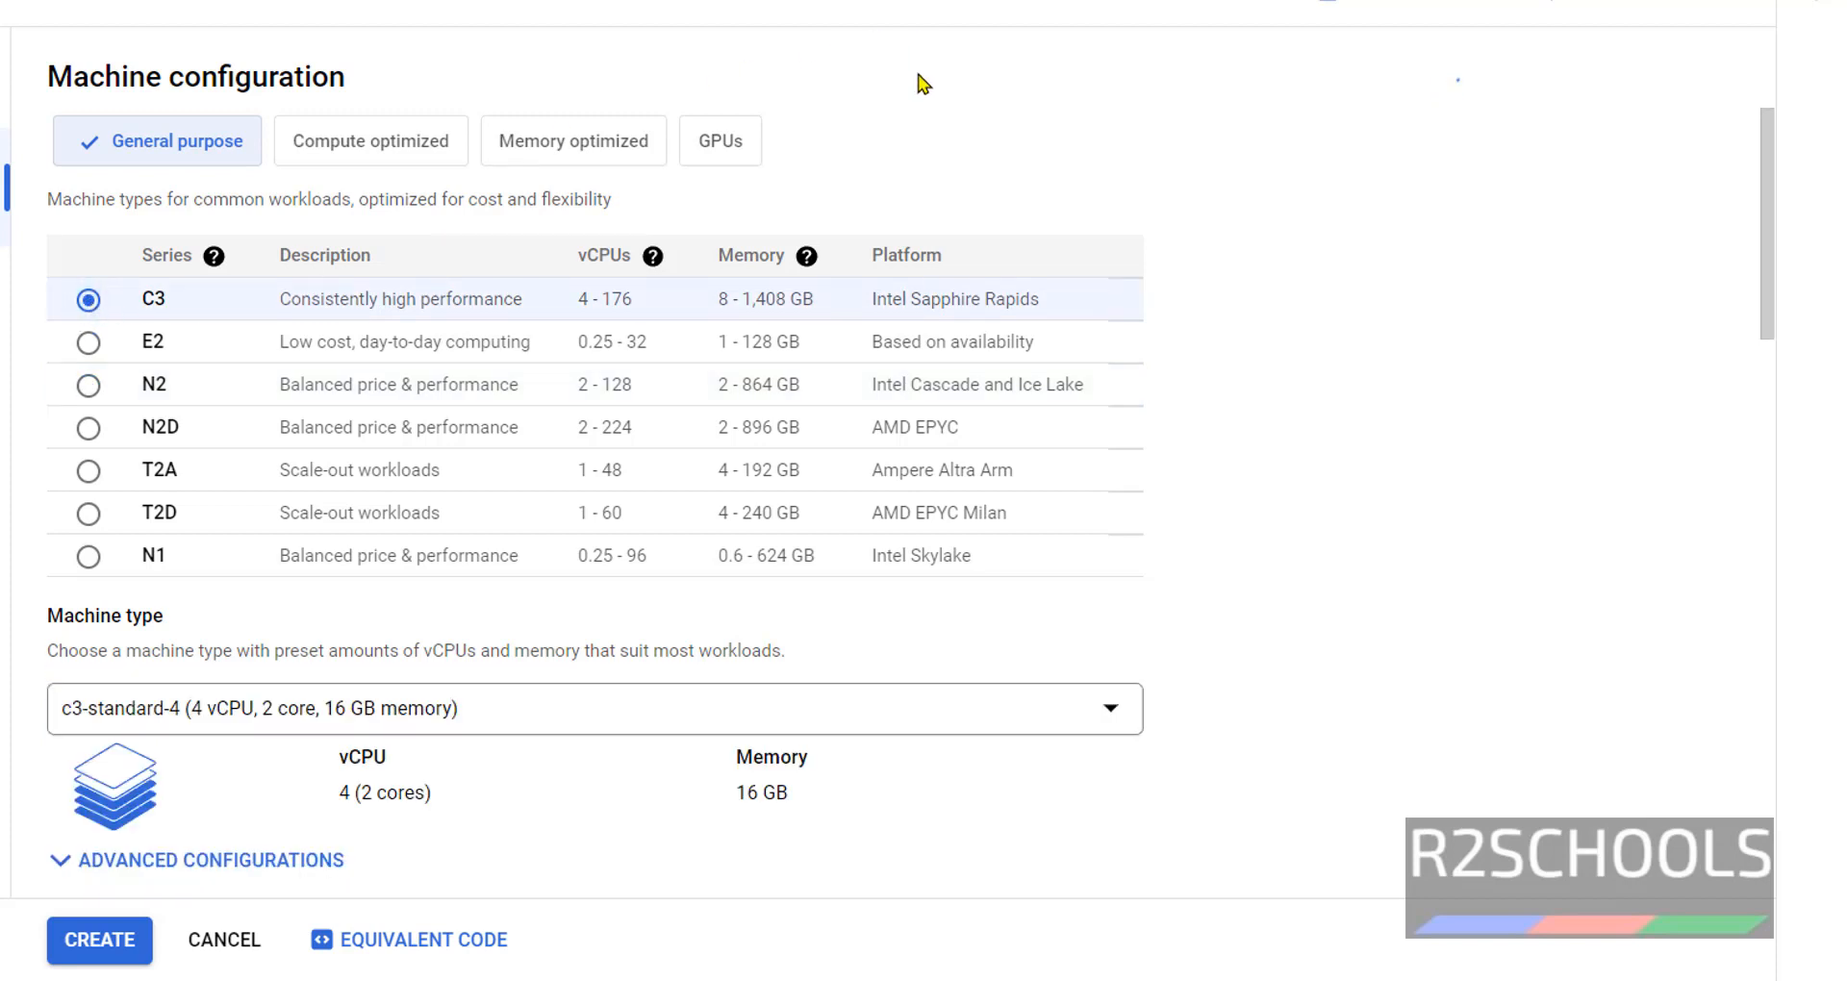
pyautogui.moveTo(1279, 117); pyautogui.dragTo(1190, 122)
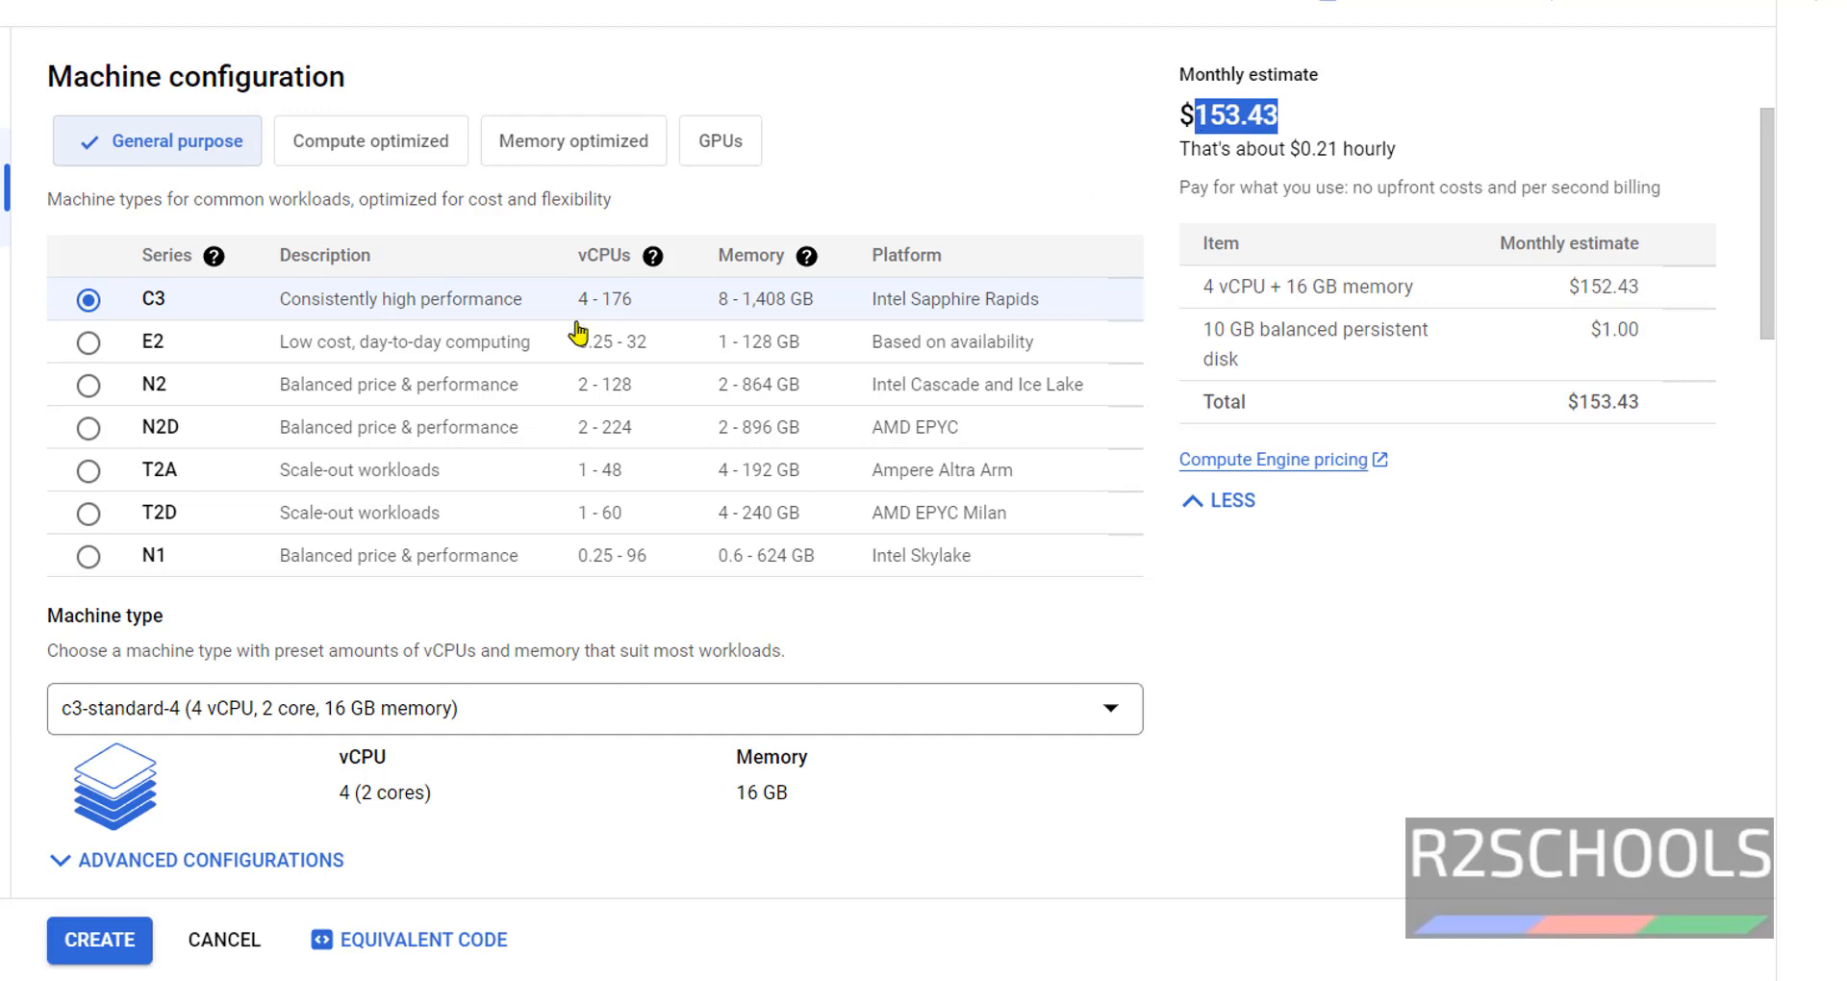
pyautogui.click(88, 343)
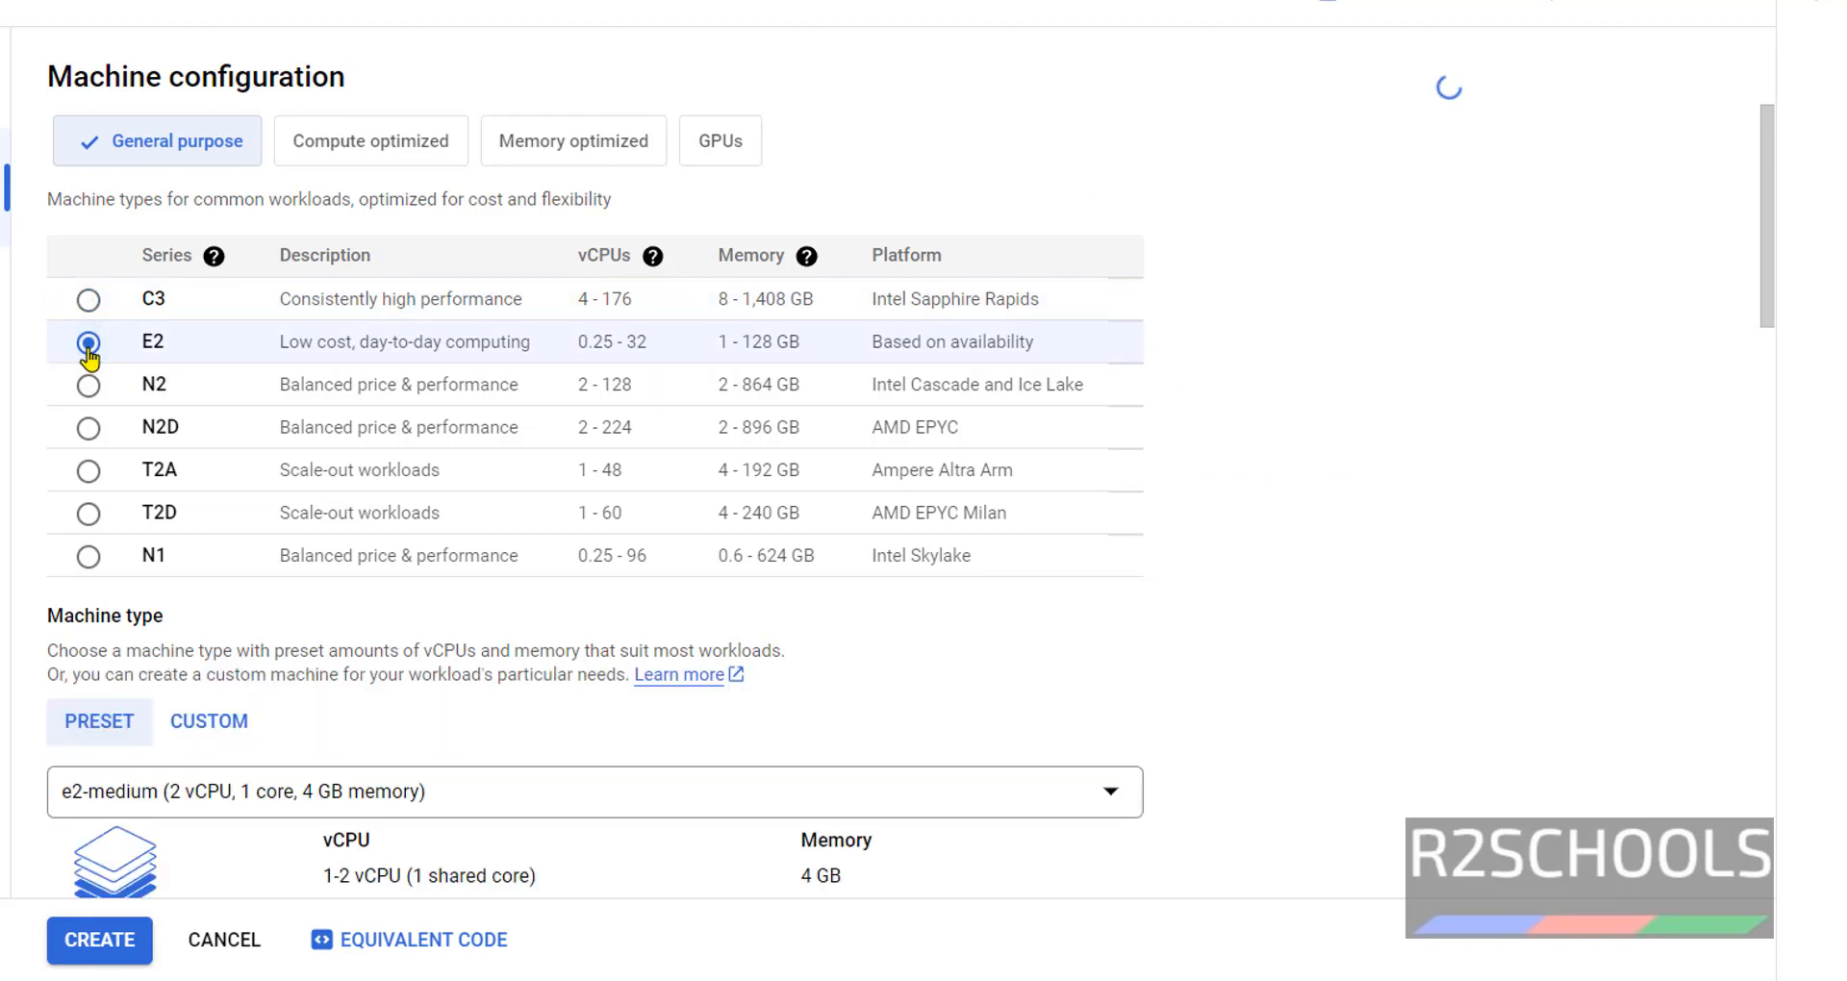
pyautogui.scroll(-1, 1368, 643)
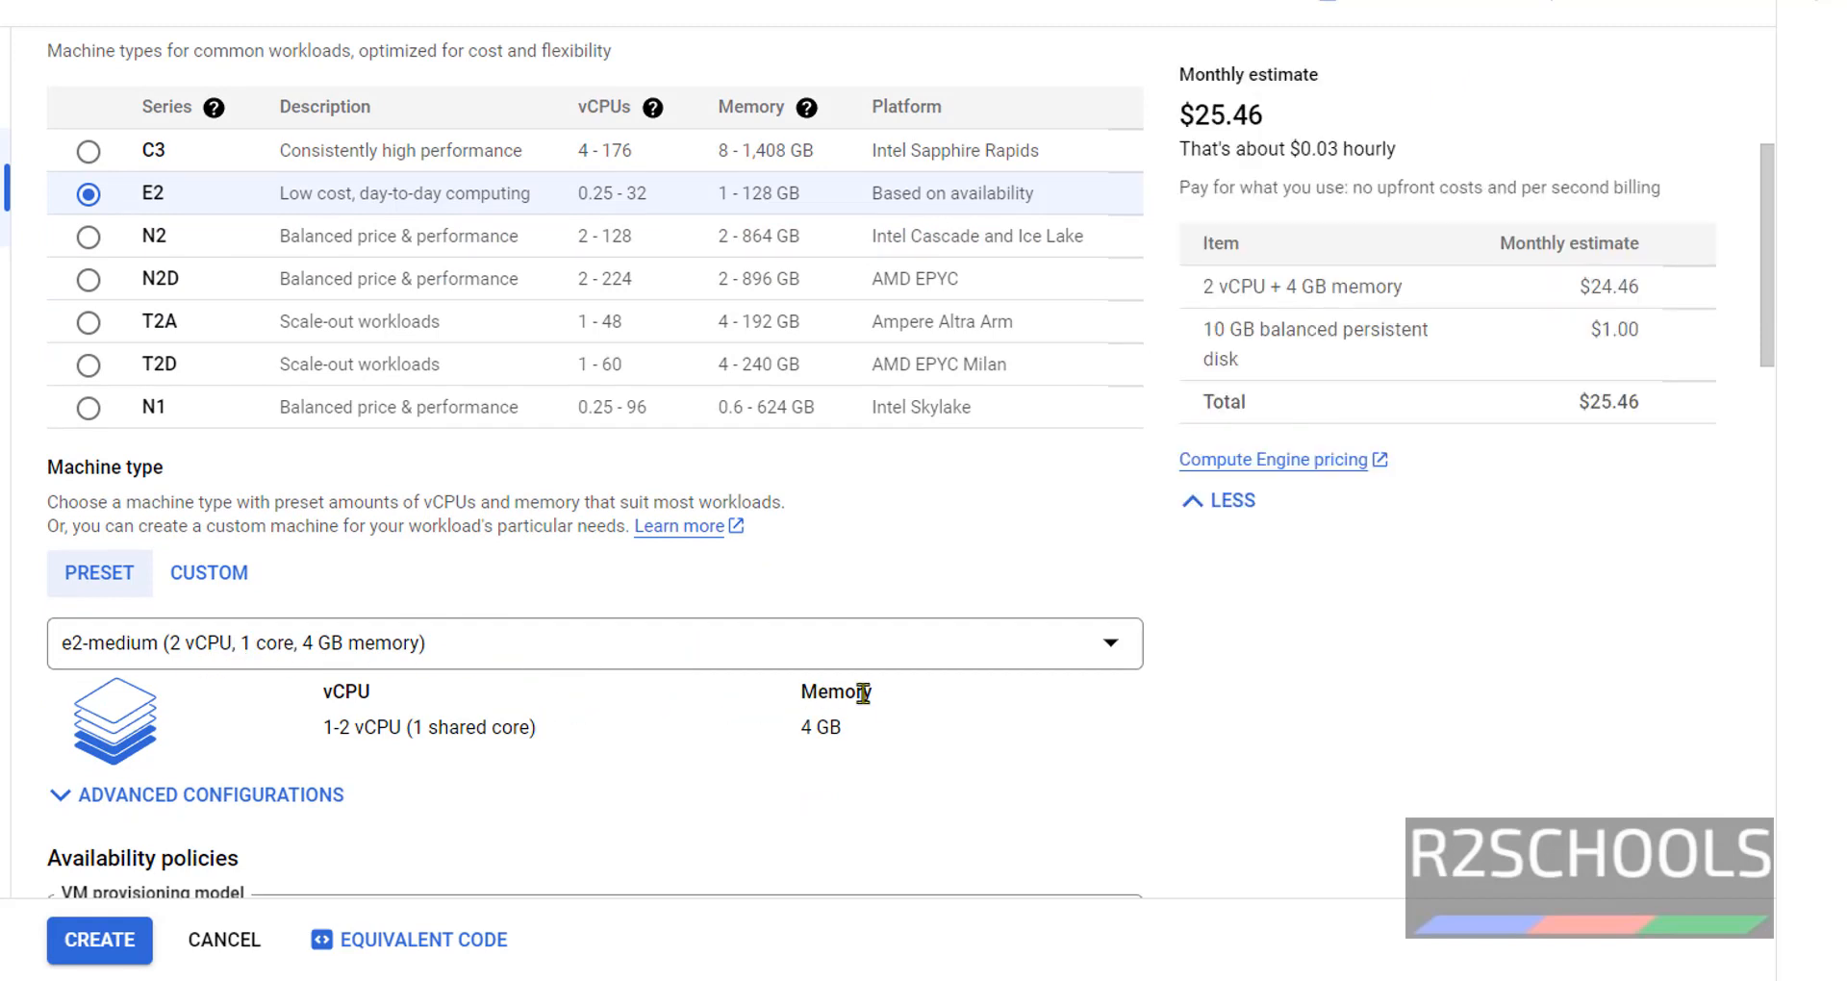
pyautogui.click(424, 654)
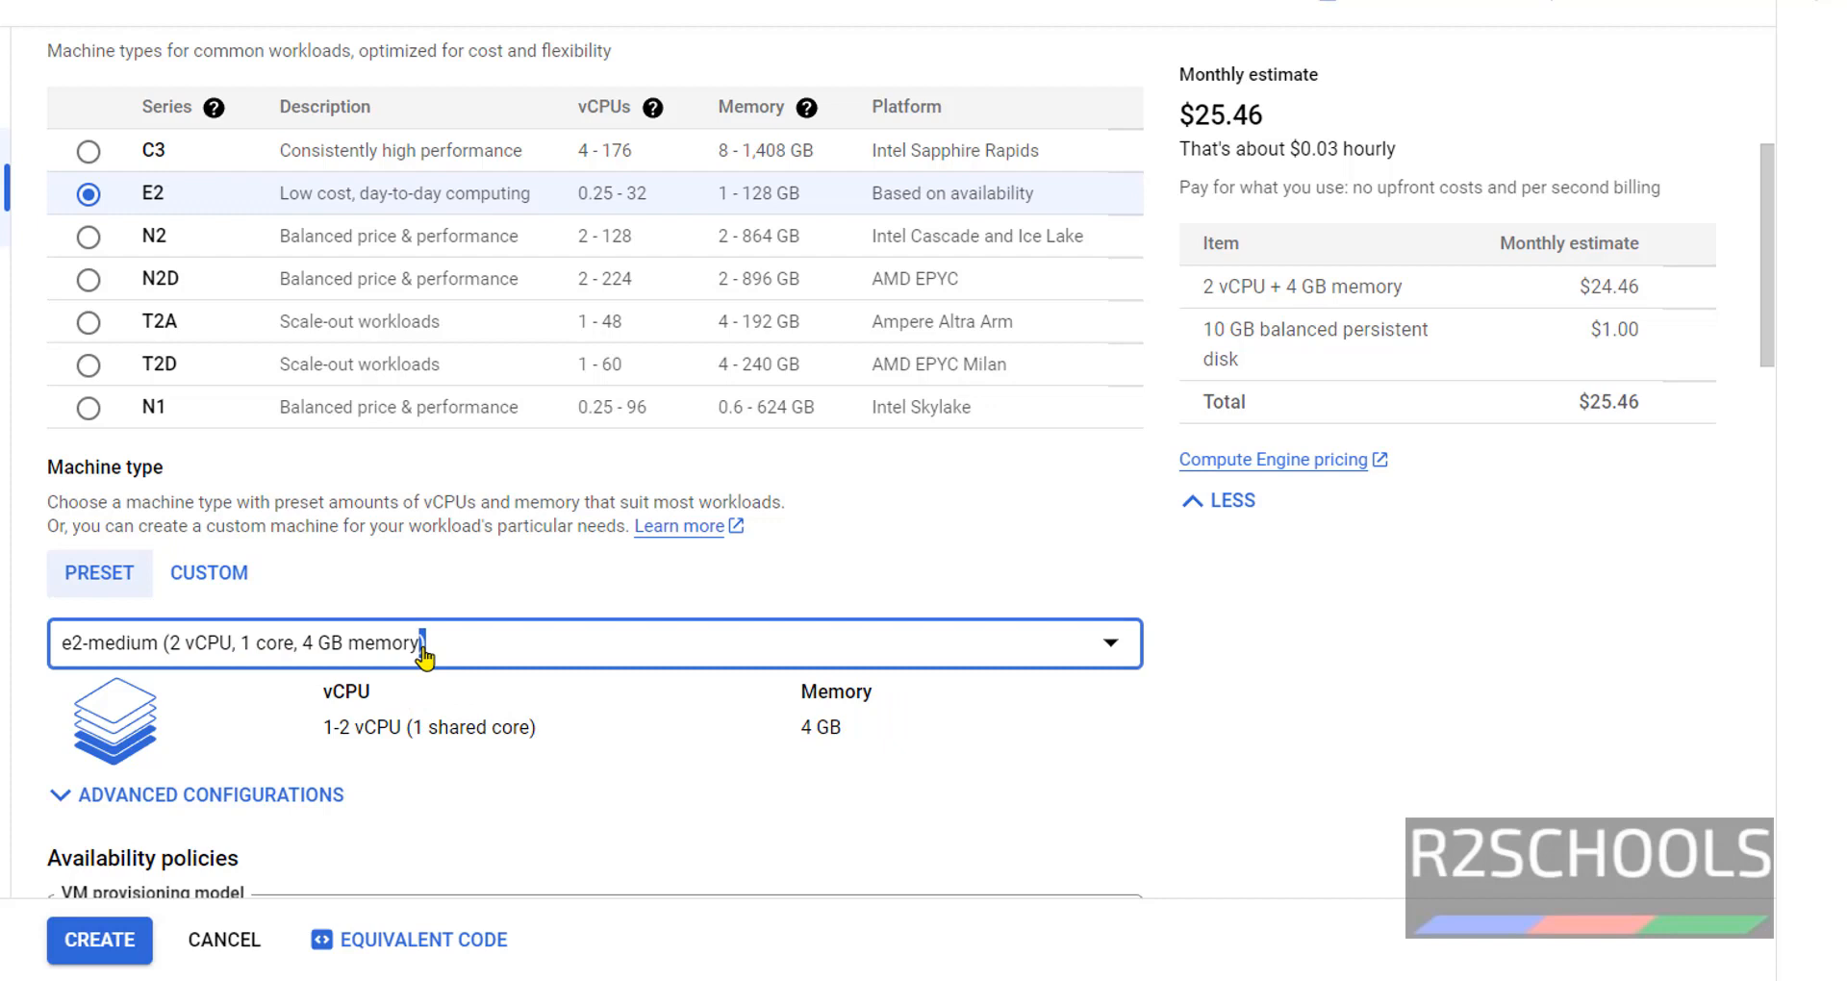
pyautogui.click(424, 650)
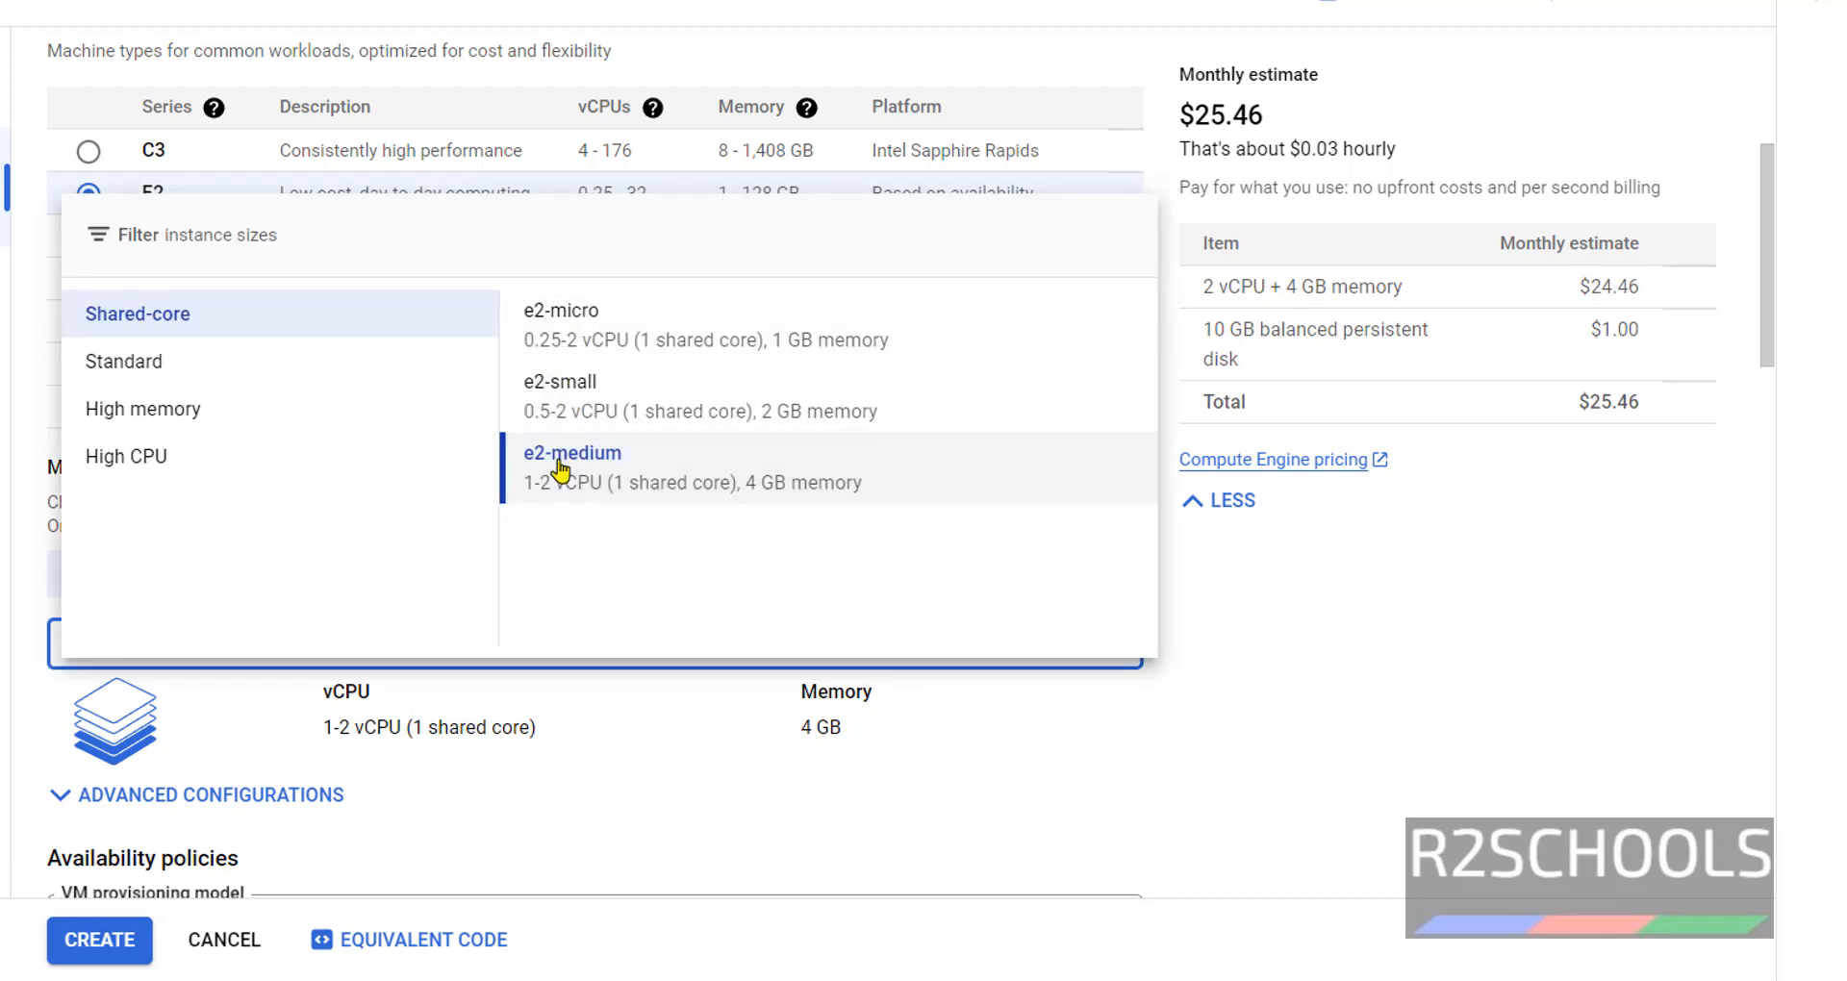
pyautogui.click(167, 372)
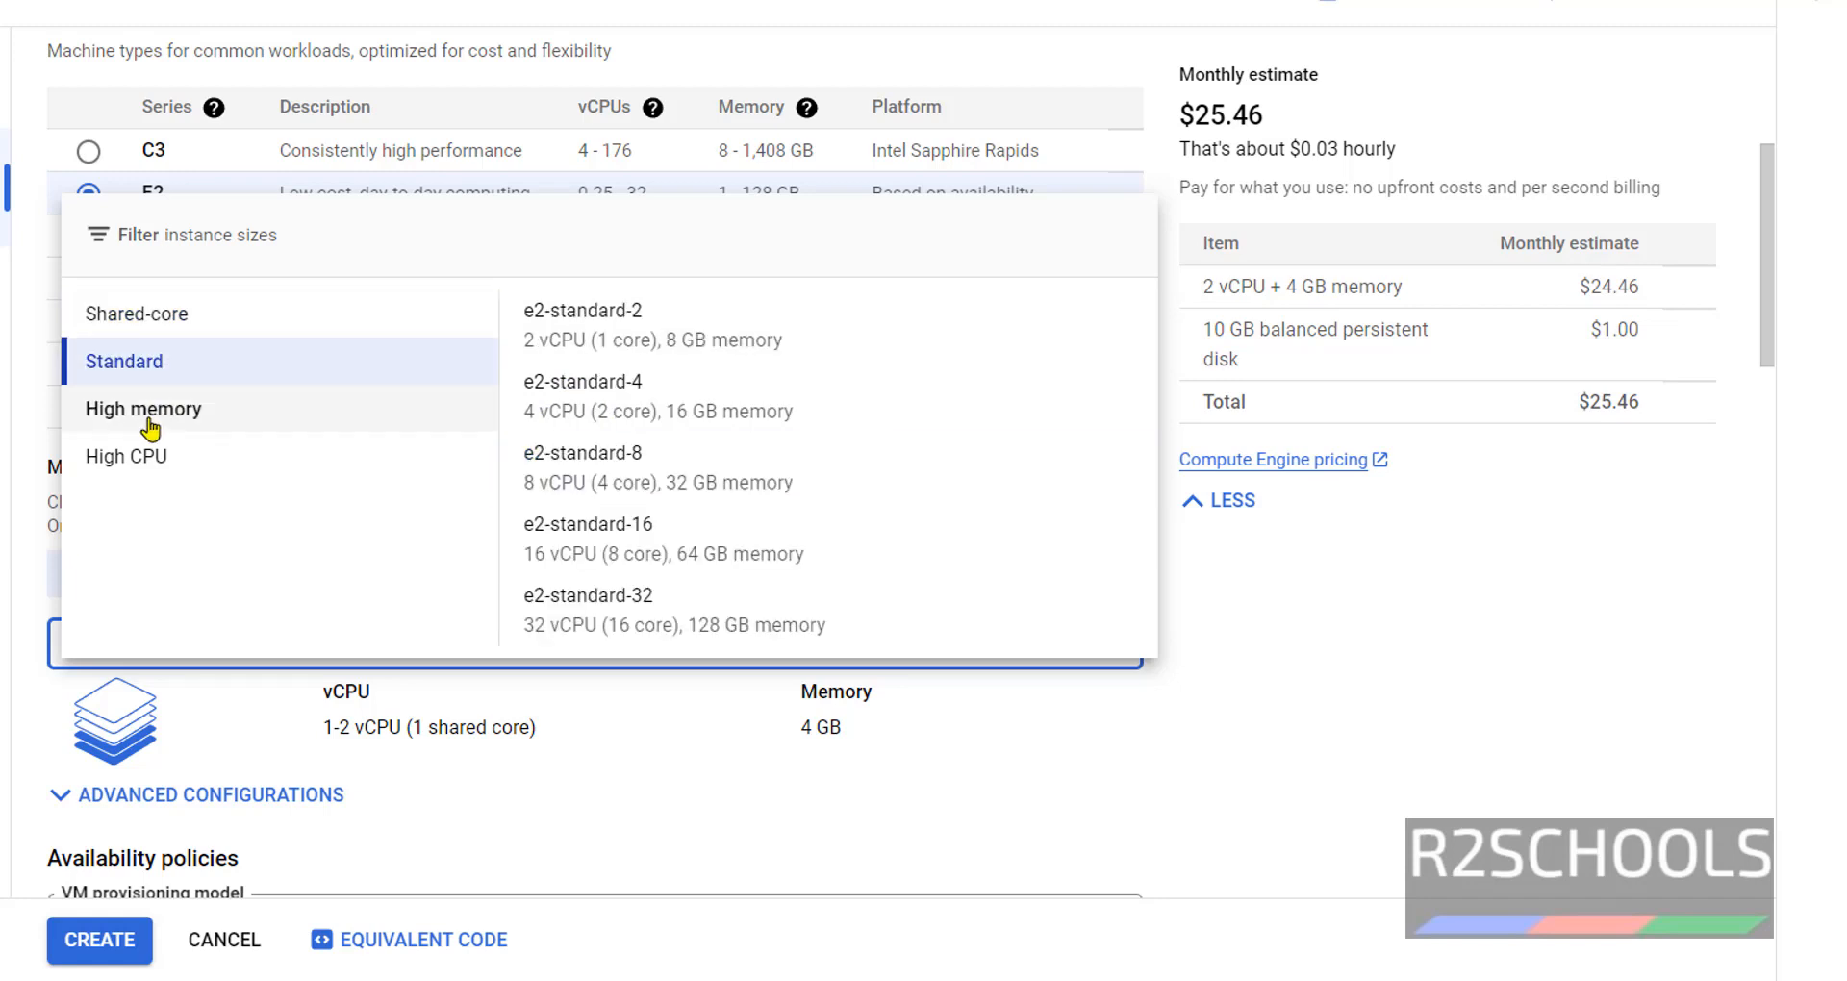
pyautogui.click(146, 412)
pyautogui.click(149, 464)
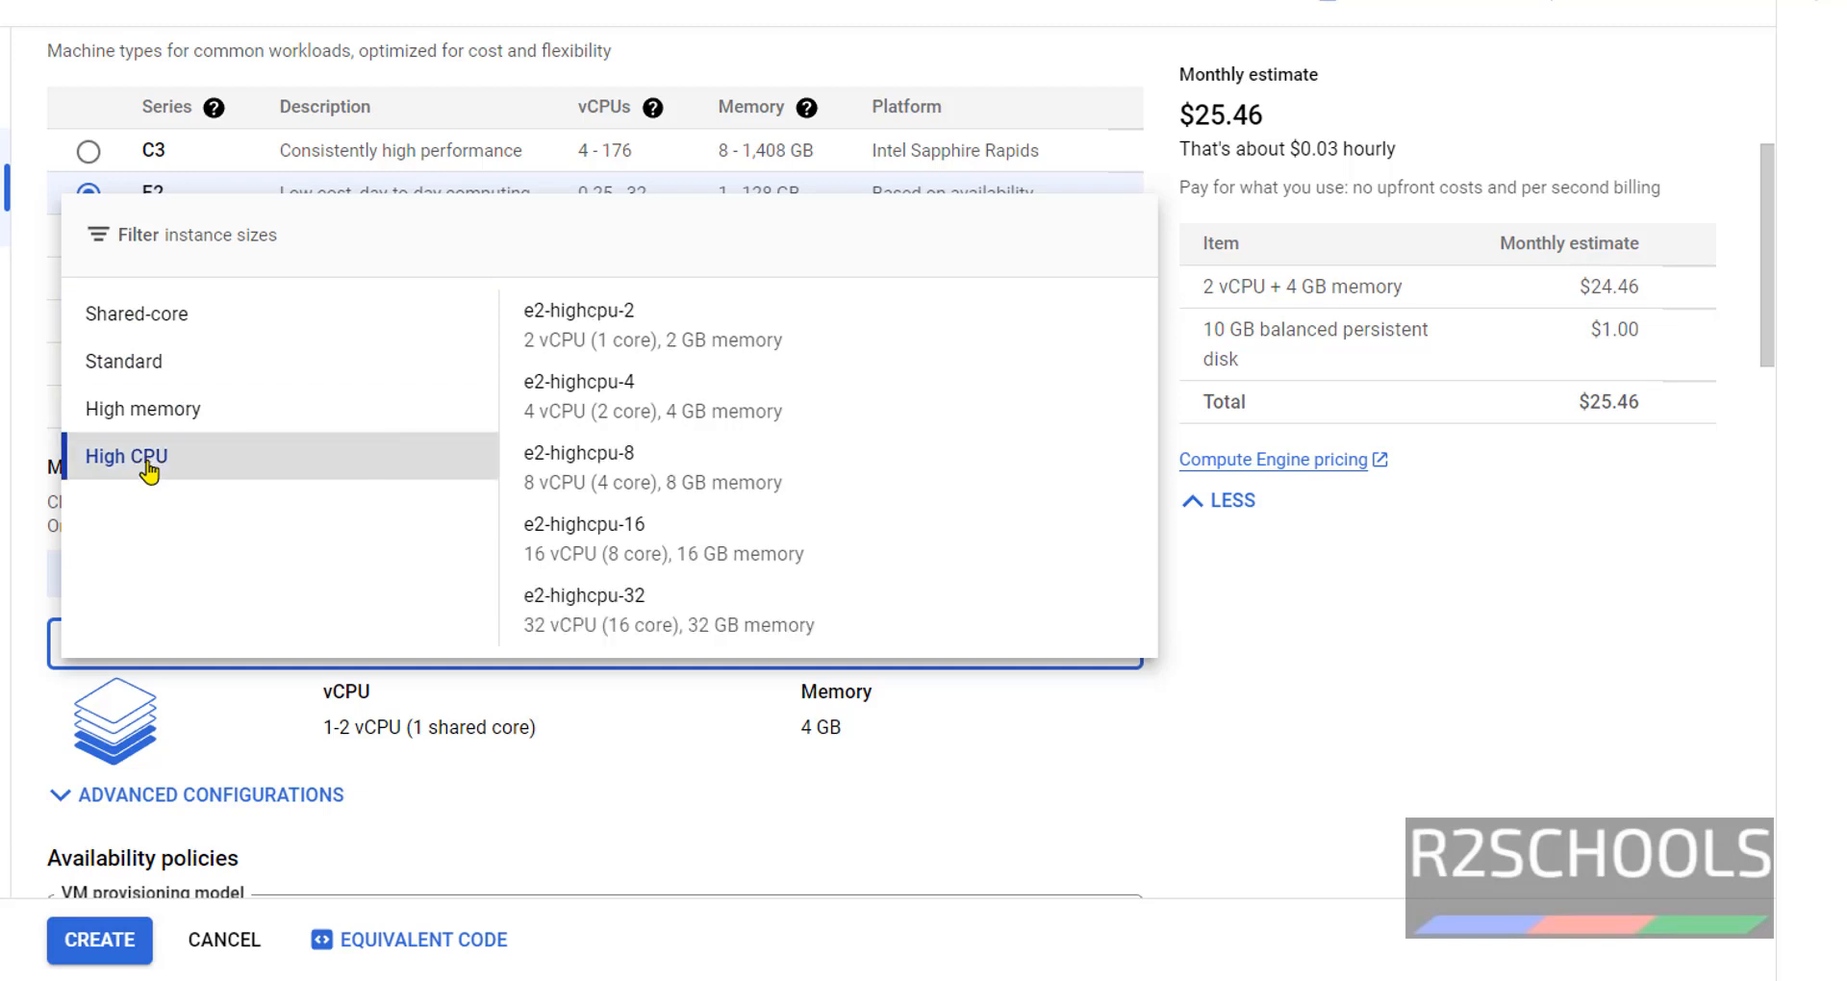
pyautogui.click(608, 557)
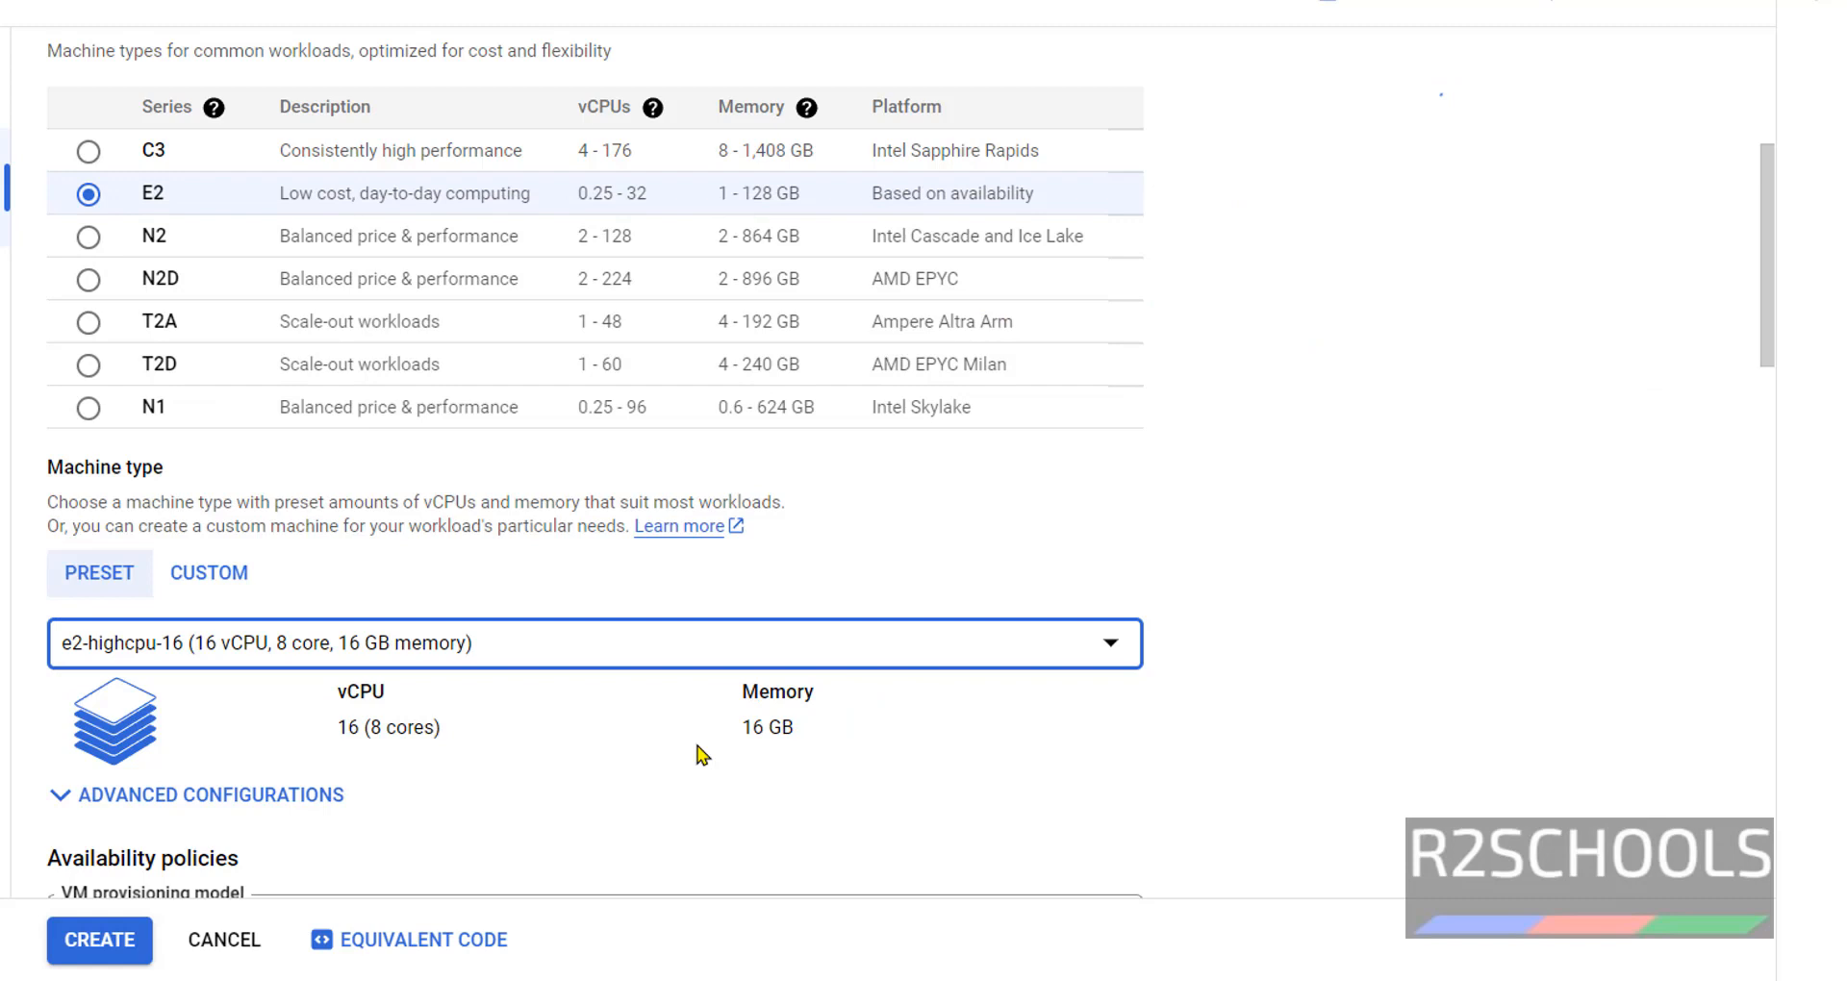
pyautogui.moveTo(336, 729); pyautogui.dragTo(416, 735)
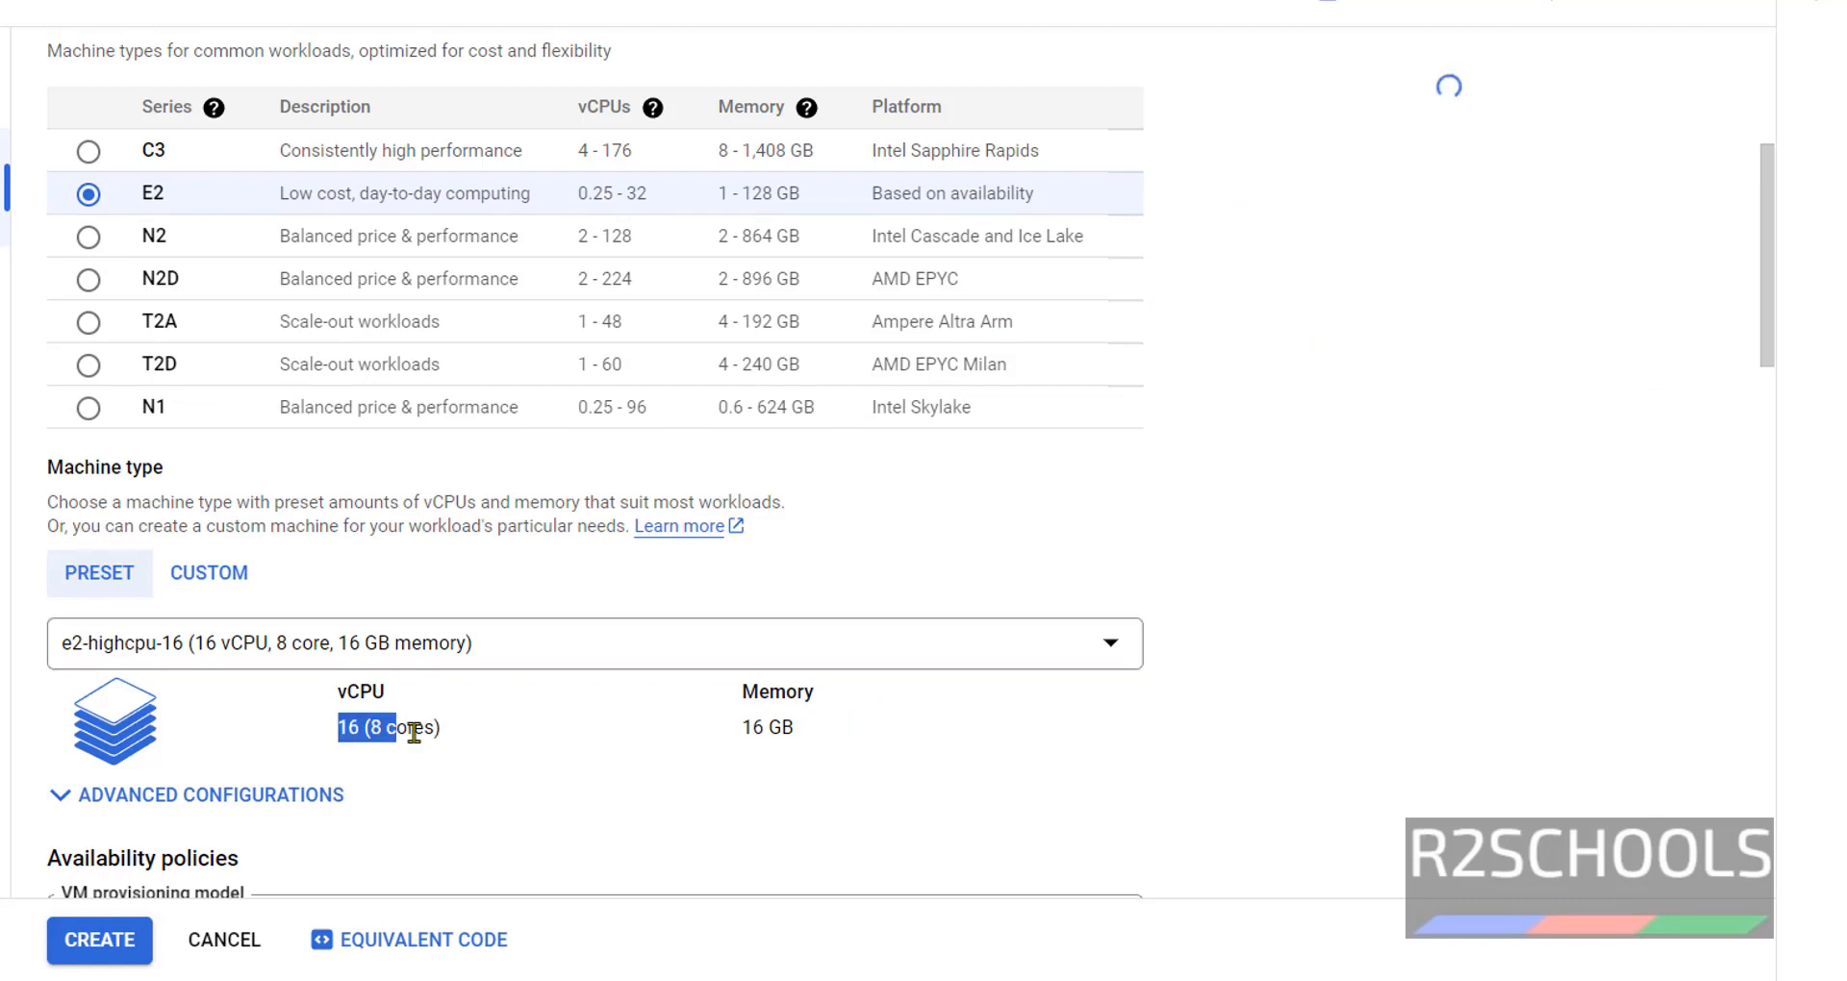
pyautogui.moveTo(738, 729); pyautogui.dragTo(808, 736)
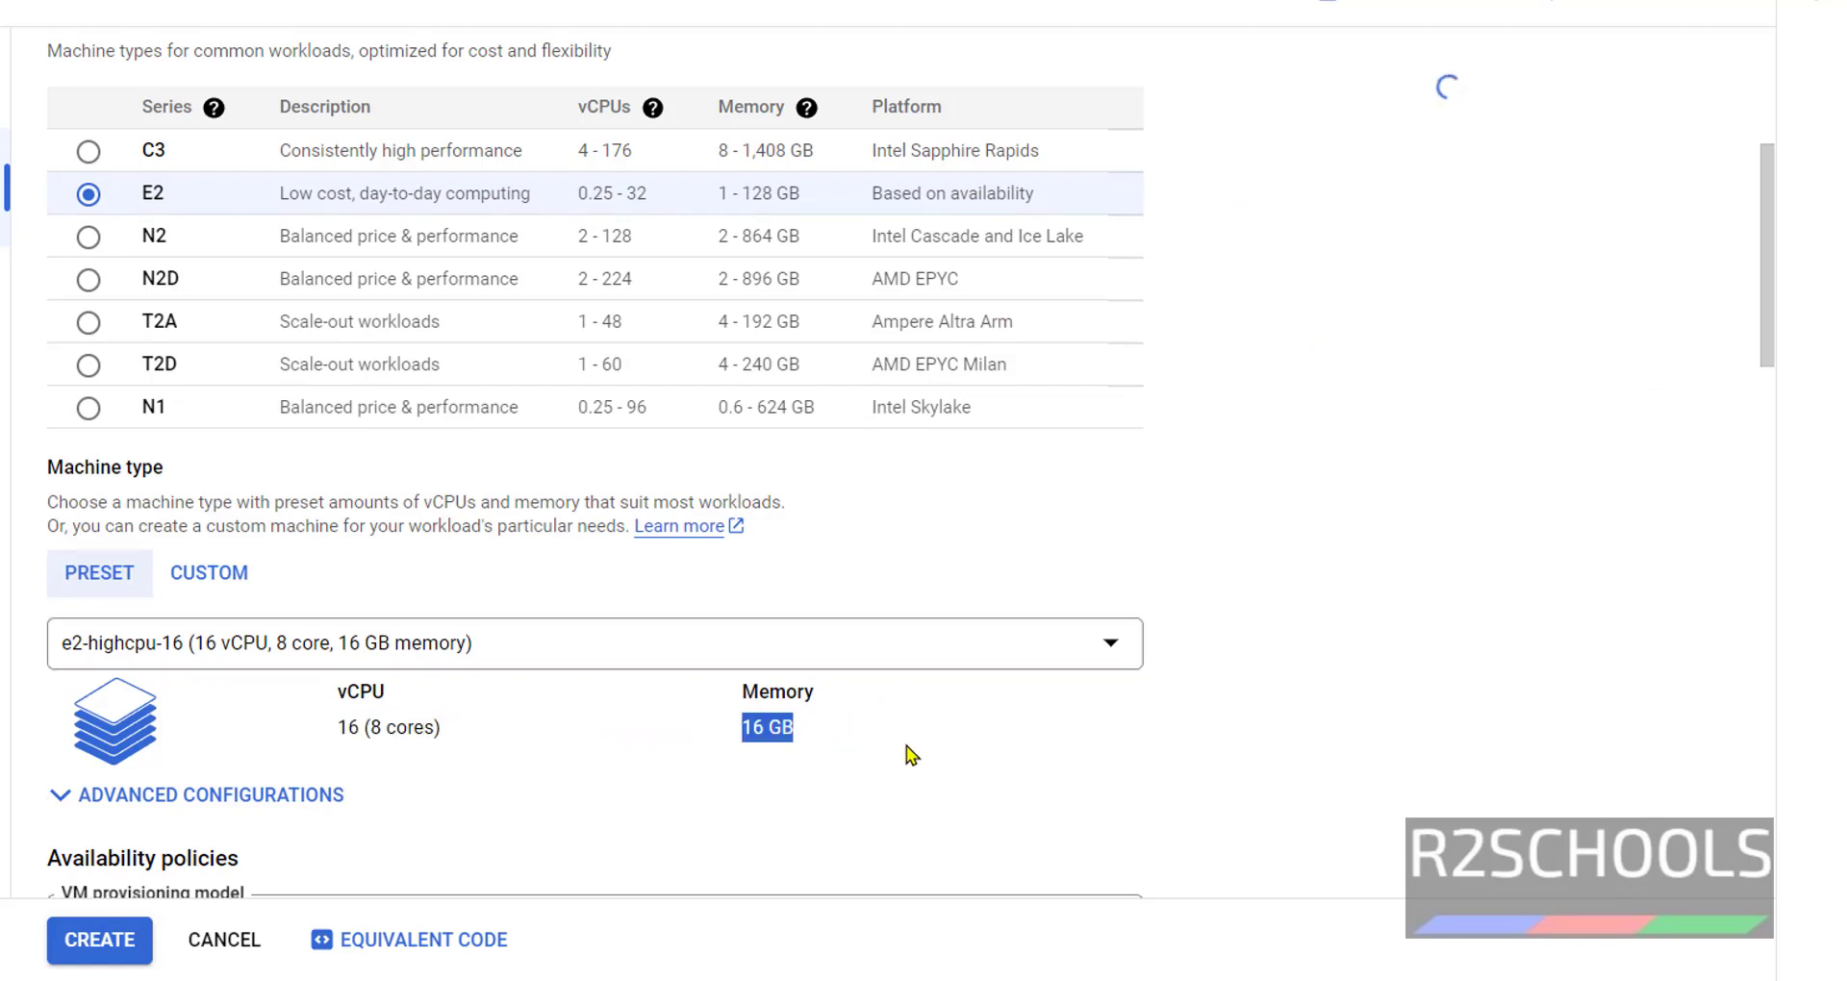
pyautogui.click(1464, 620)
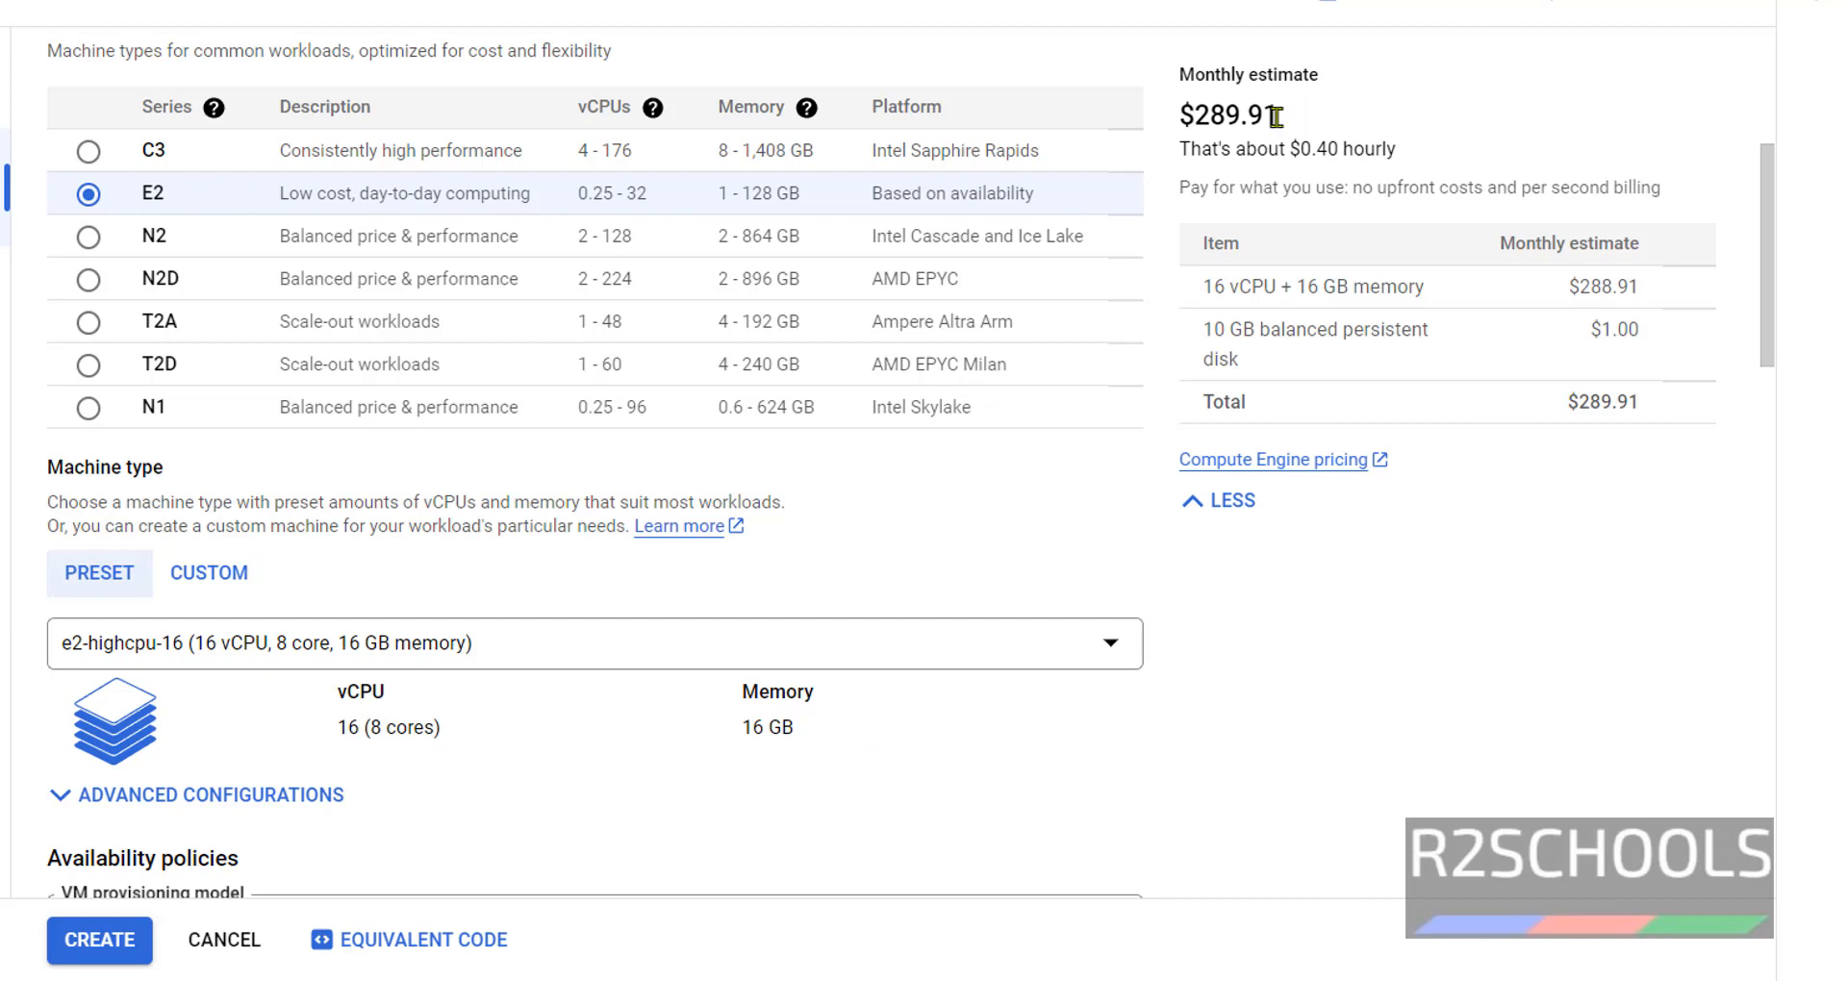
pyautogui.moveTo(1275, 116); pyautogui.dragTo(1186, 116)
pyautogui.click(360, 643)
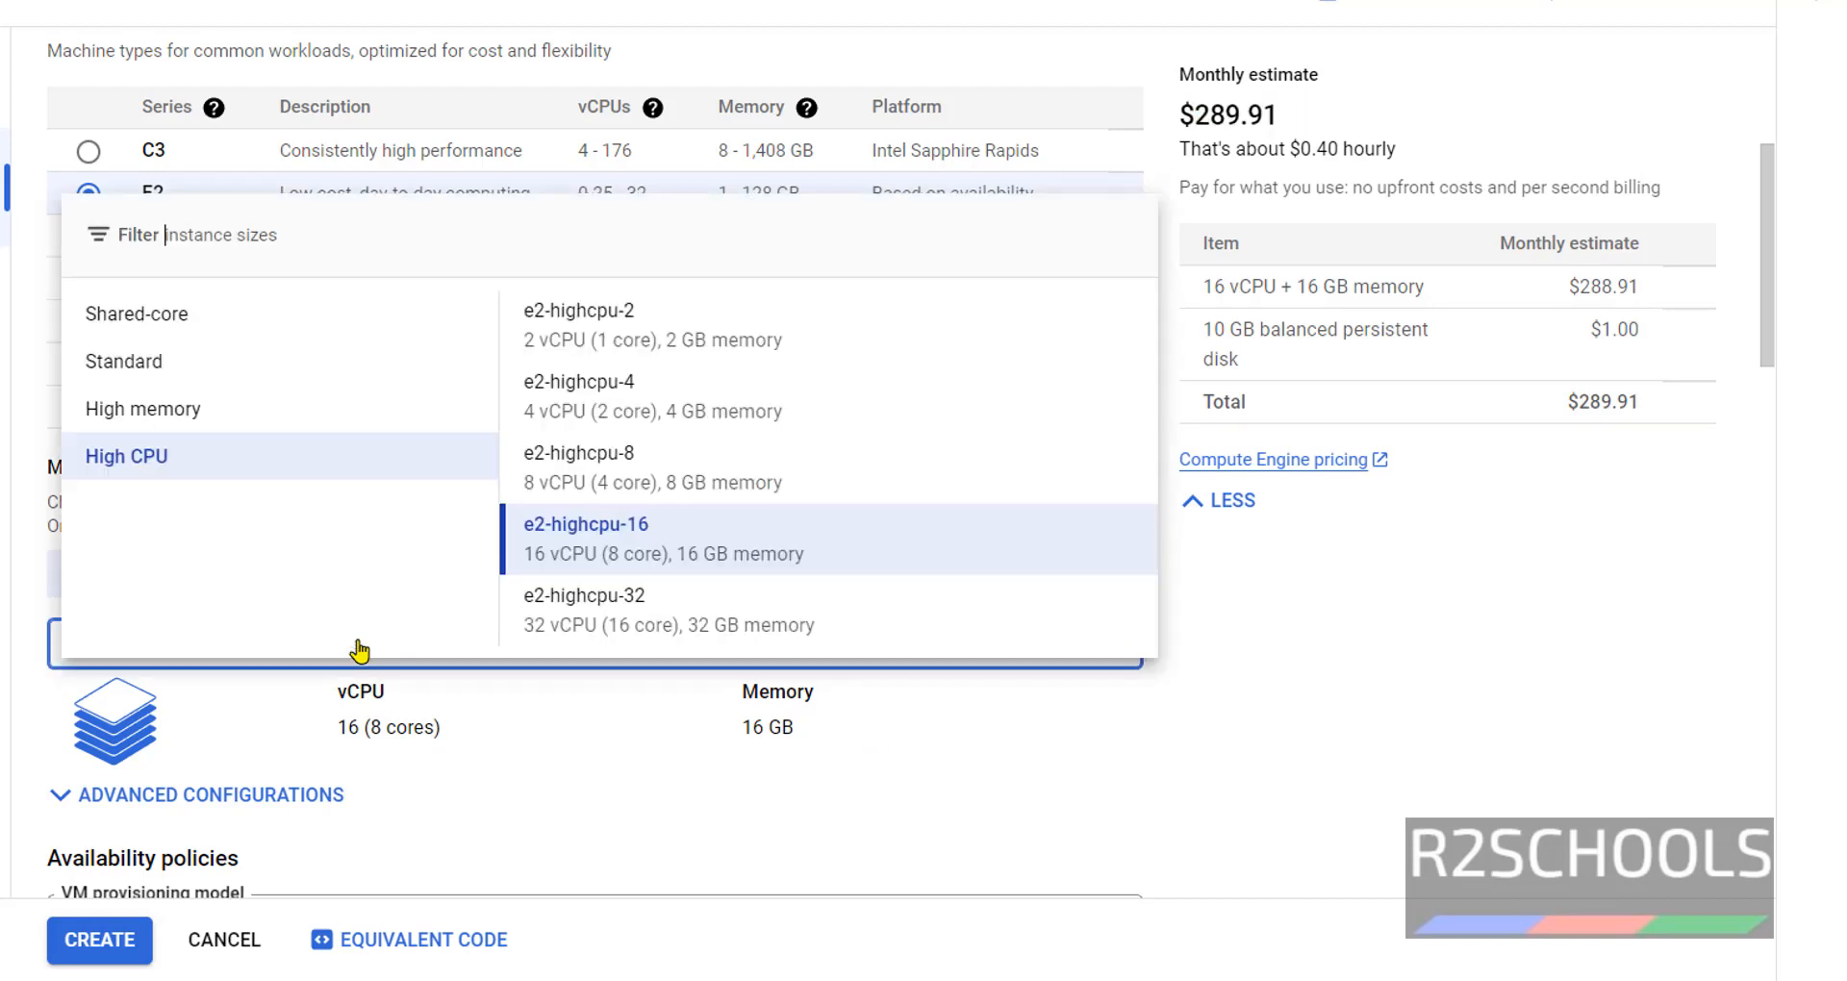
pyautogui.click(159, 323)
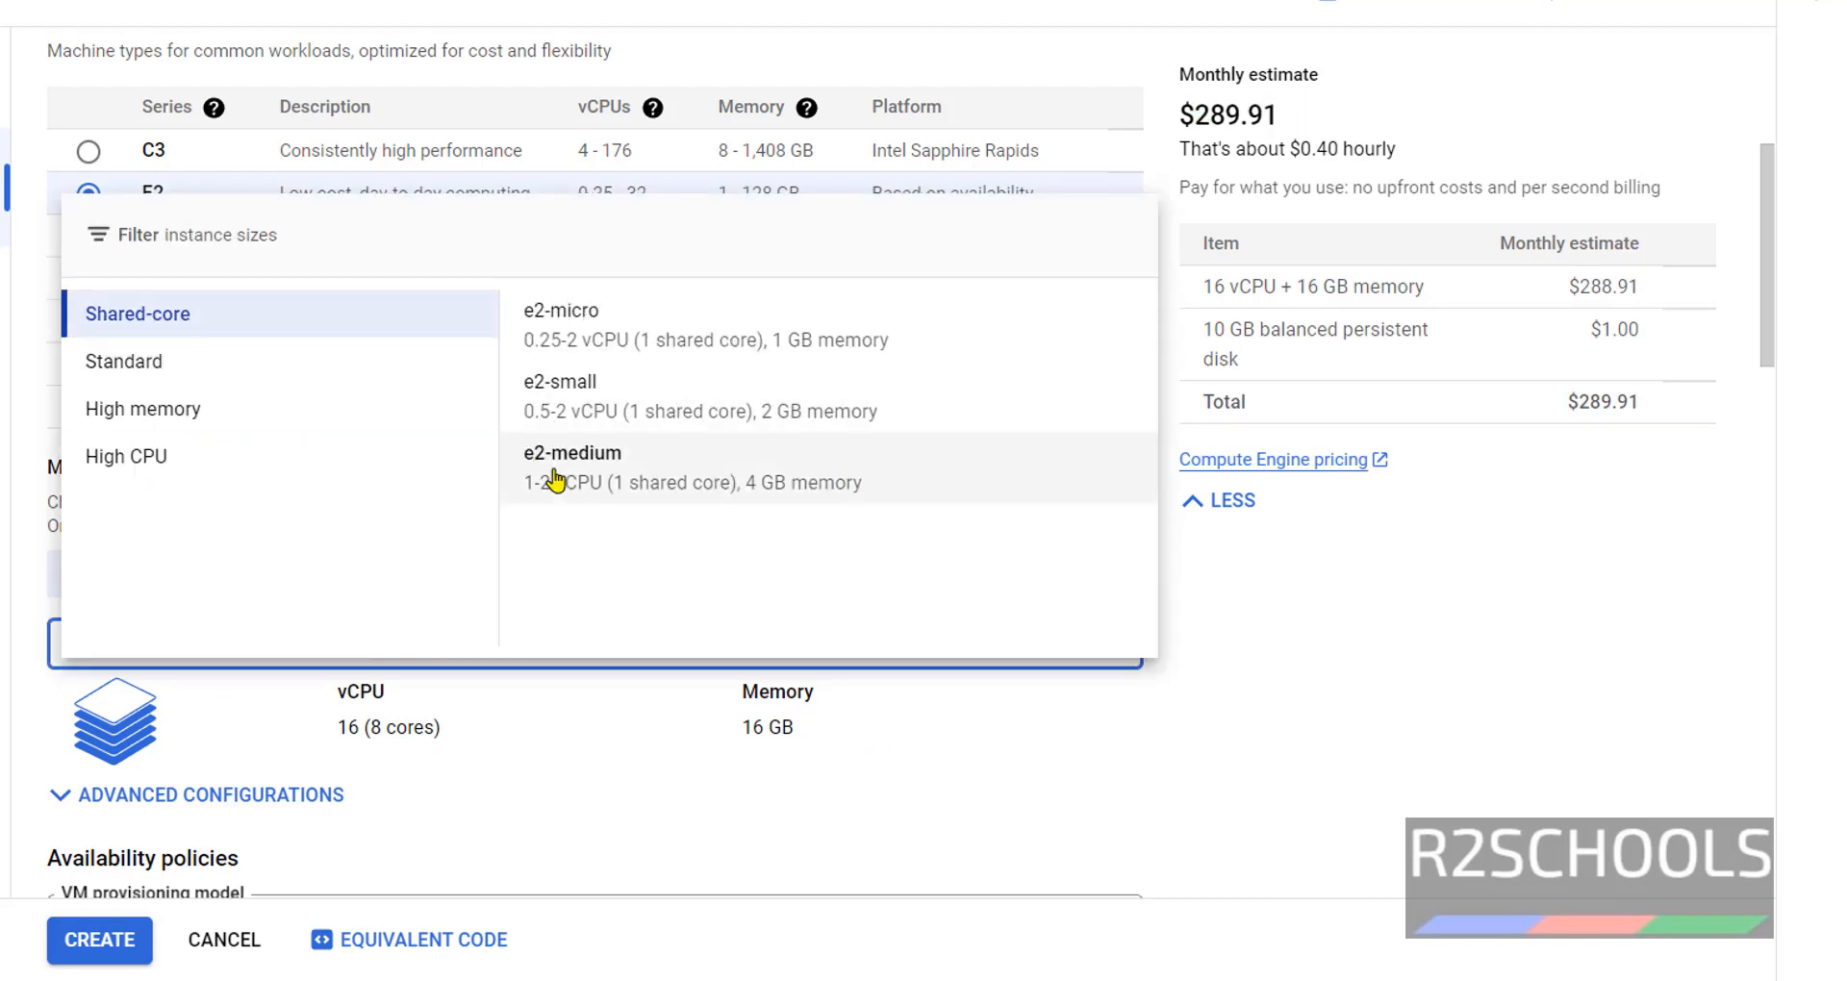
pyautogui.click(608, 488)
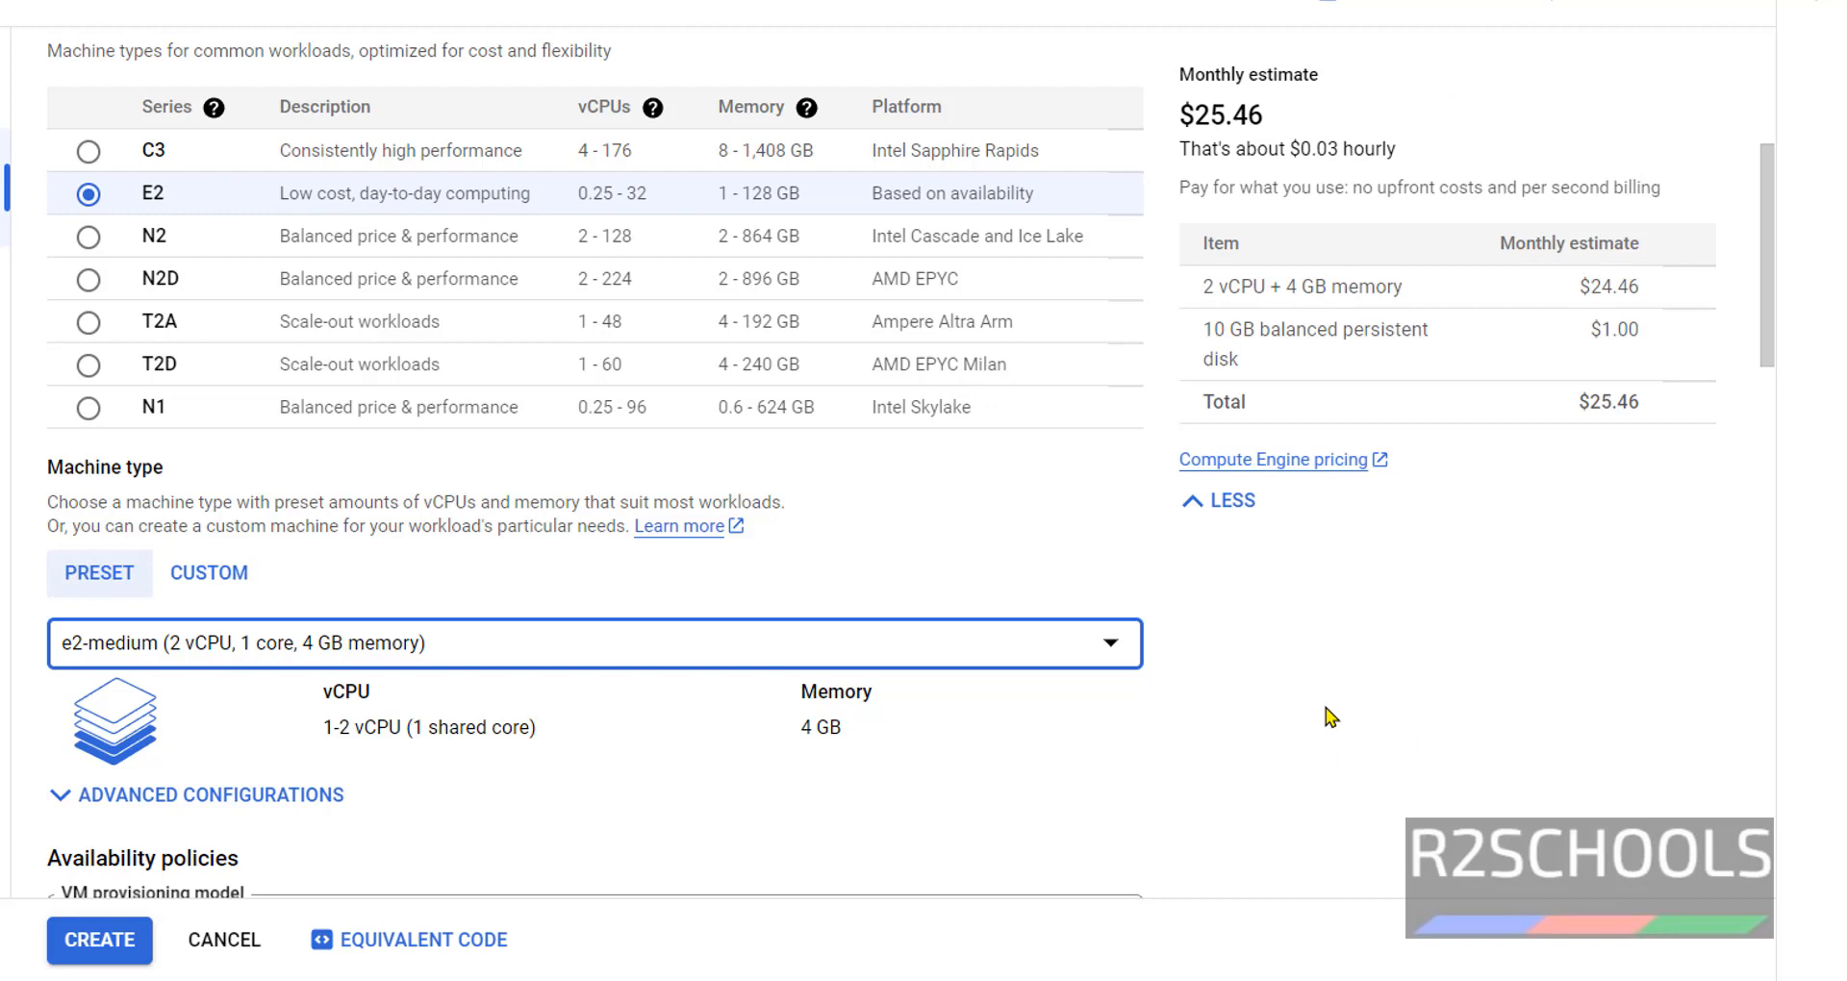
pyautogui.doubleClick(1260, 113)
pyautogui.click(619, 653)
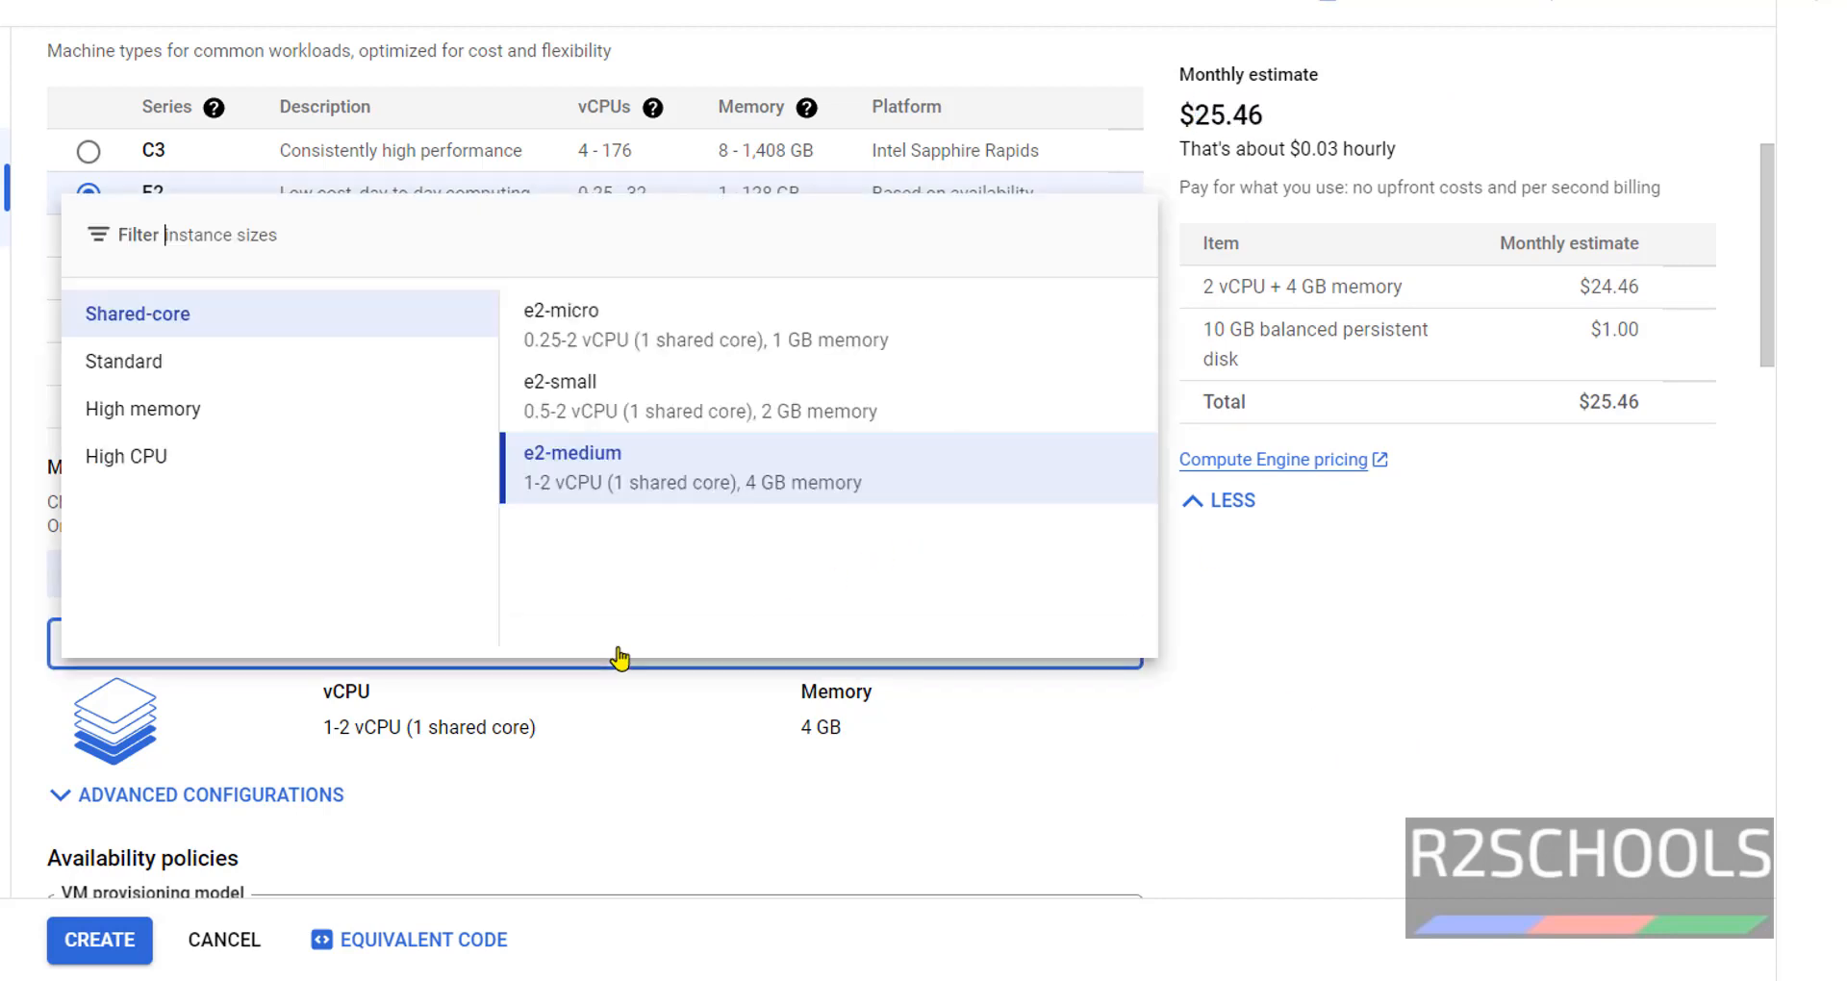
pyautogui.click(617, 347)
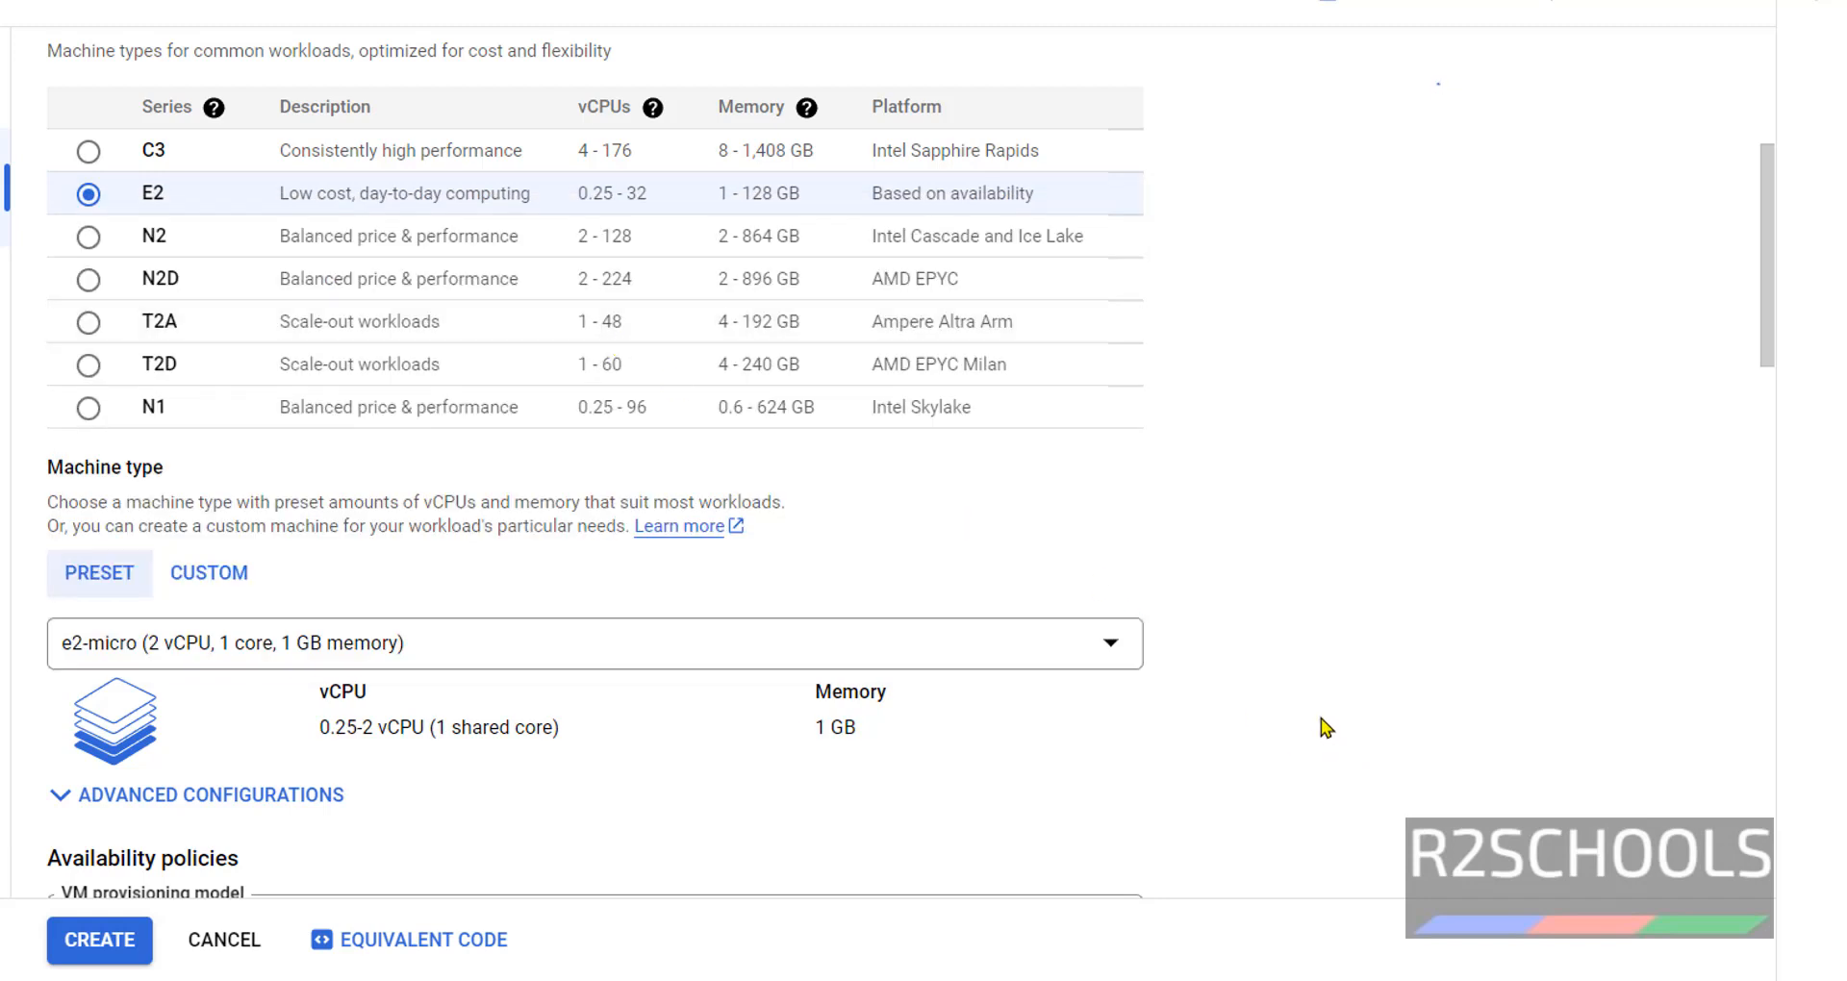
pyautogui.moveTo(1250, 115); pyautogui.dragTo(1197, 113)
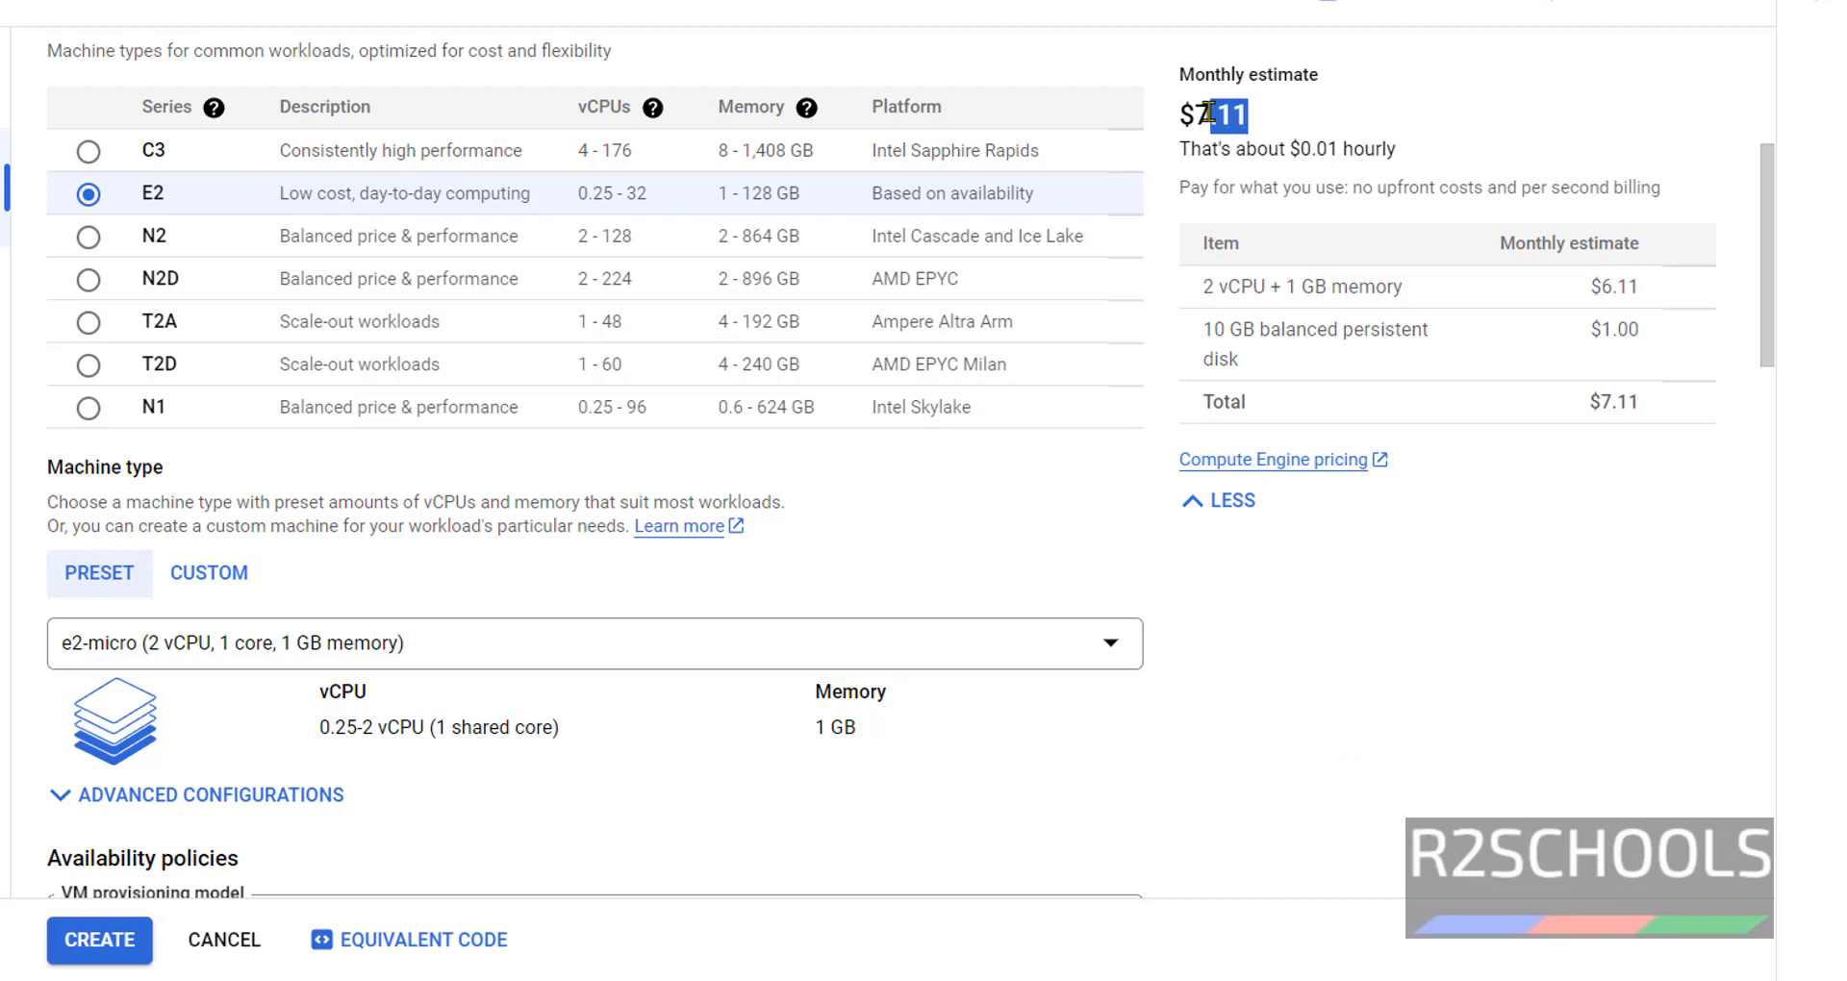
pyautogui.click(938, 642)
pyautogui.click(661, 469)
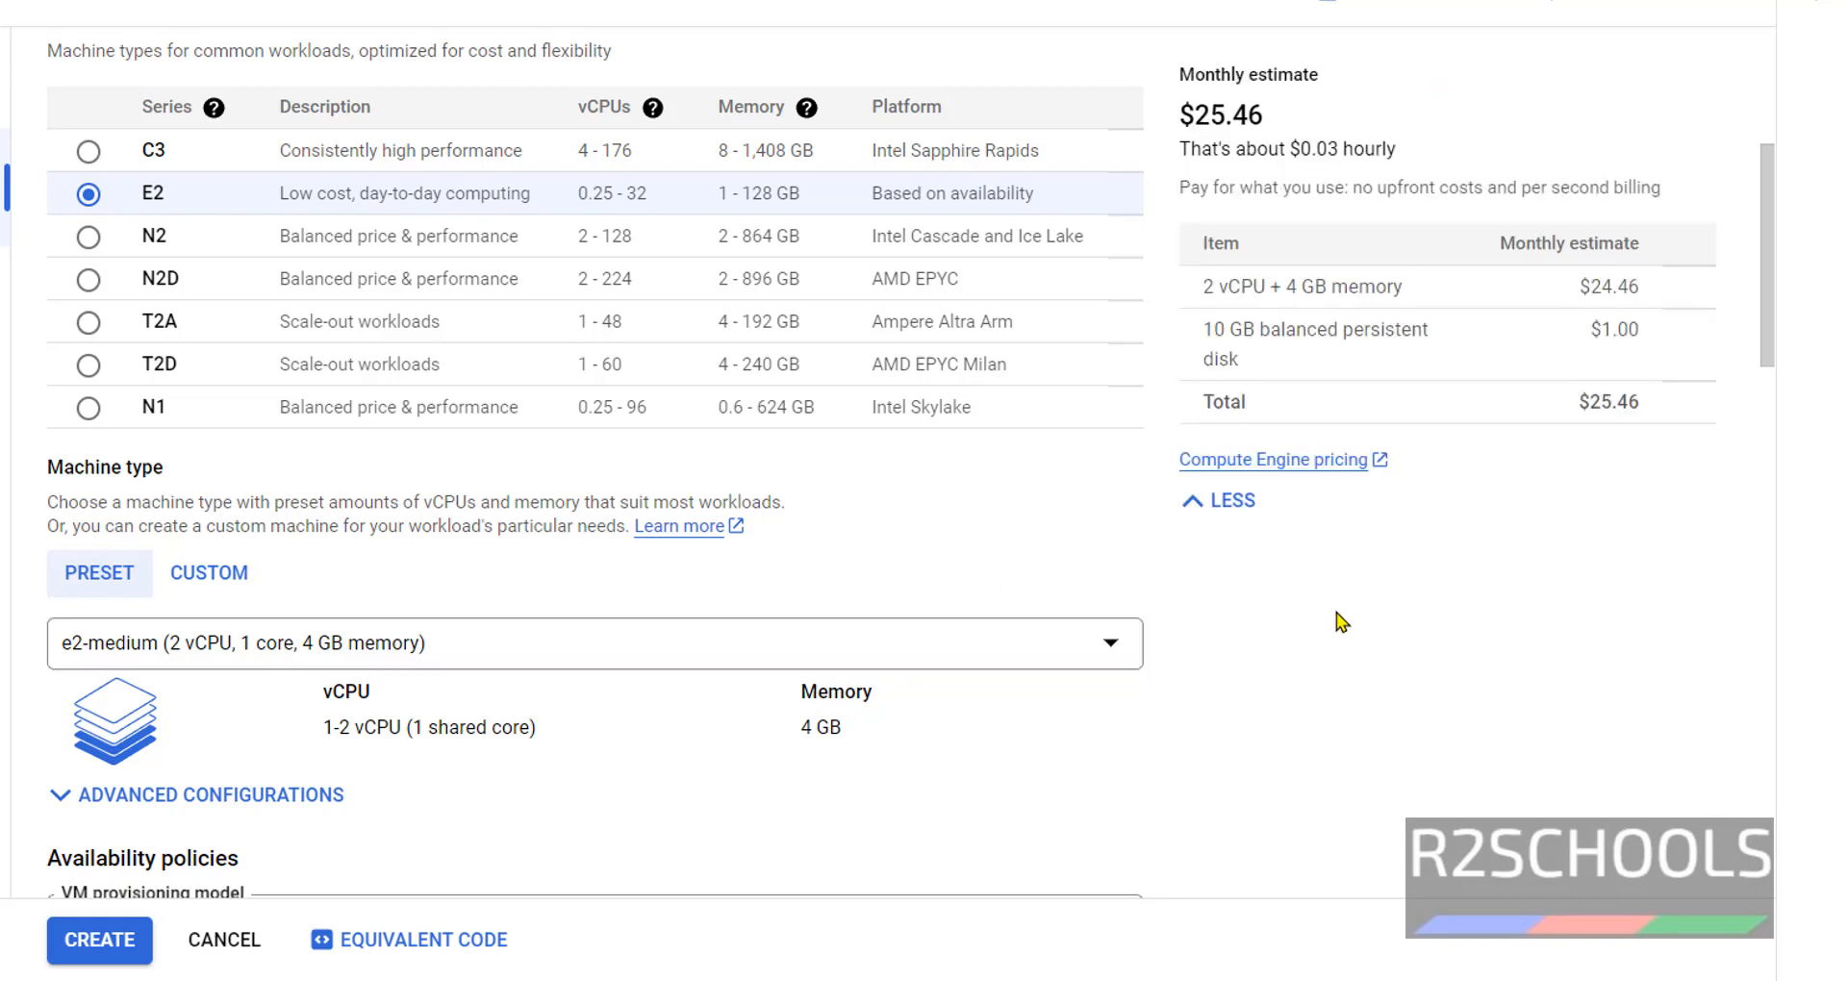
pyautogui.scroll(-3, 1324, 633)
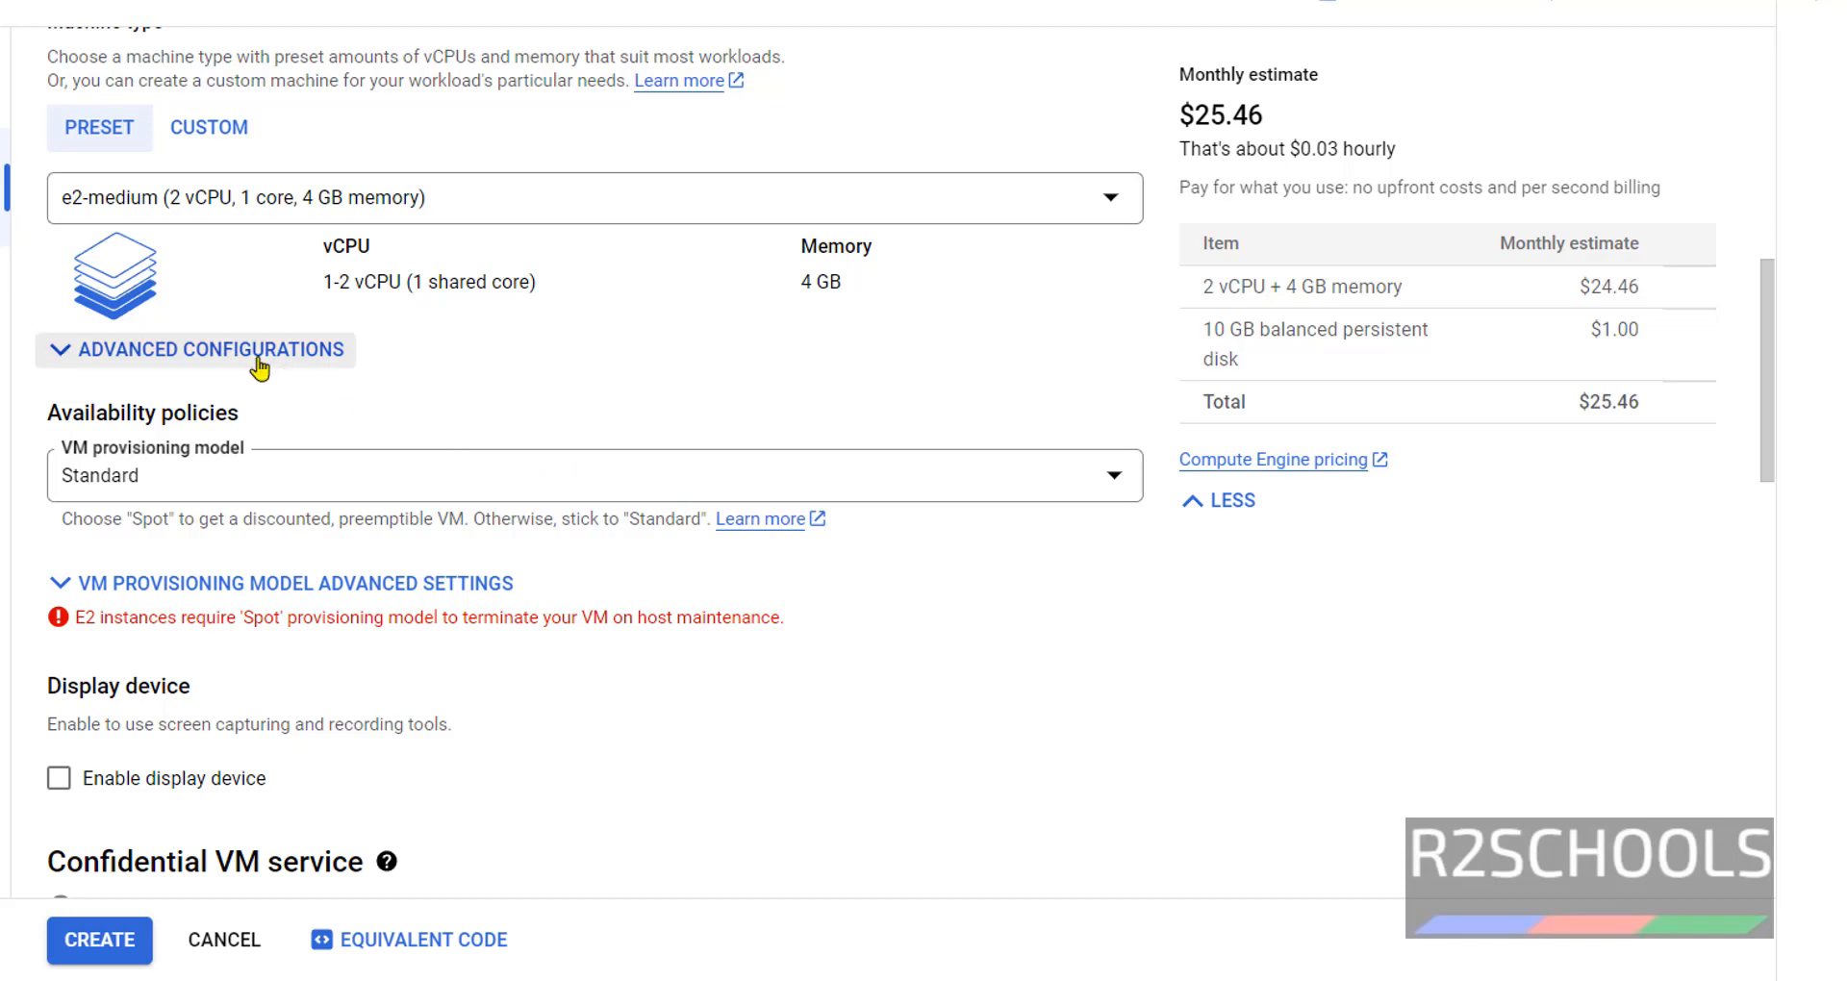
pyautogui.click(153, 349)
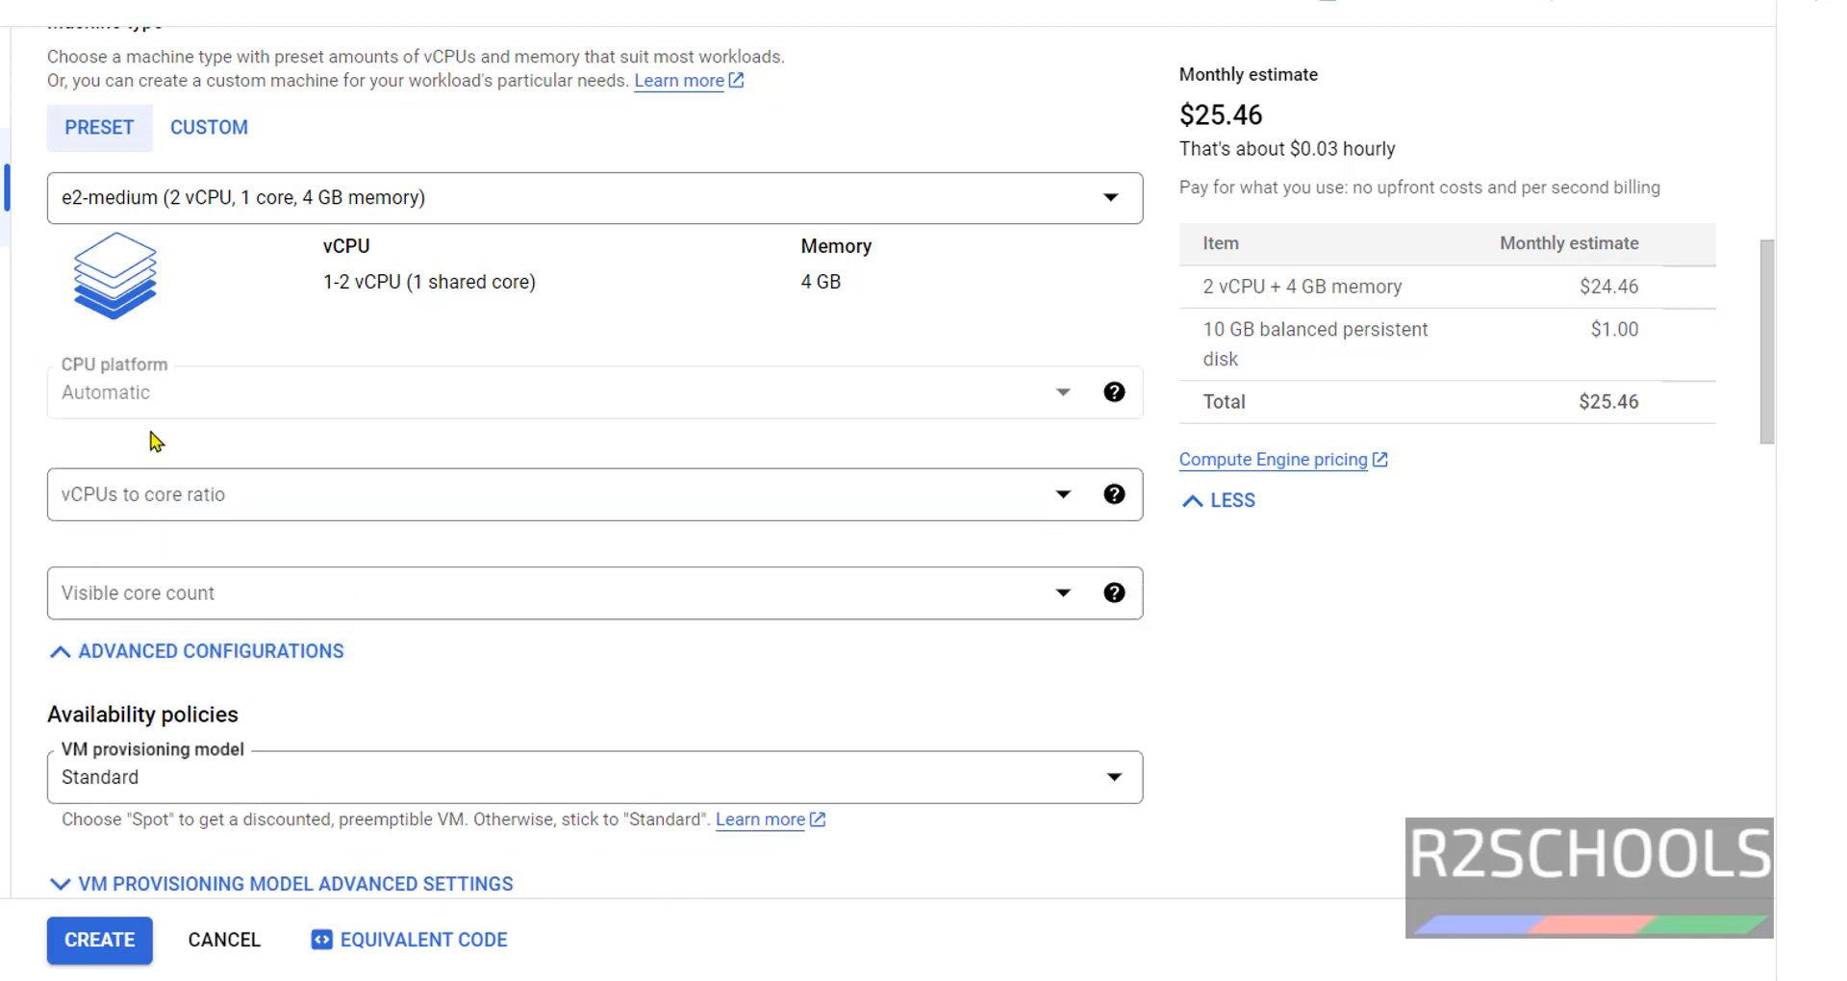
pyautogui.scroll(-2, 249, 534)
pyautogui.scroll(-1, 248, 534)
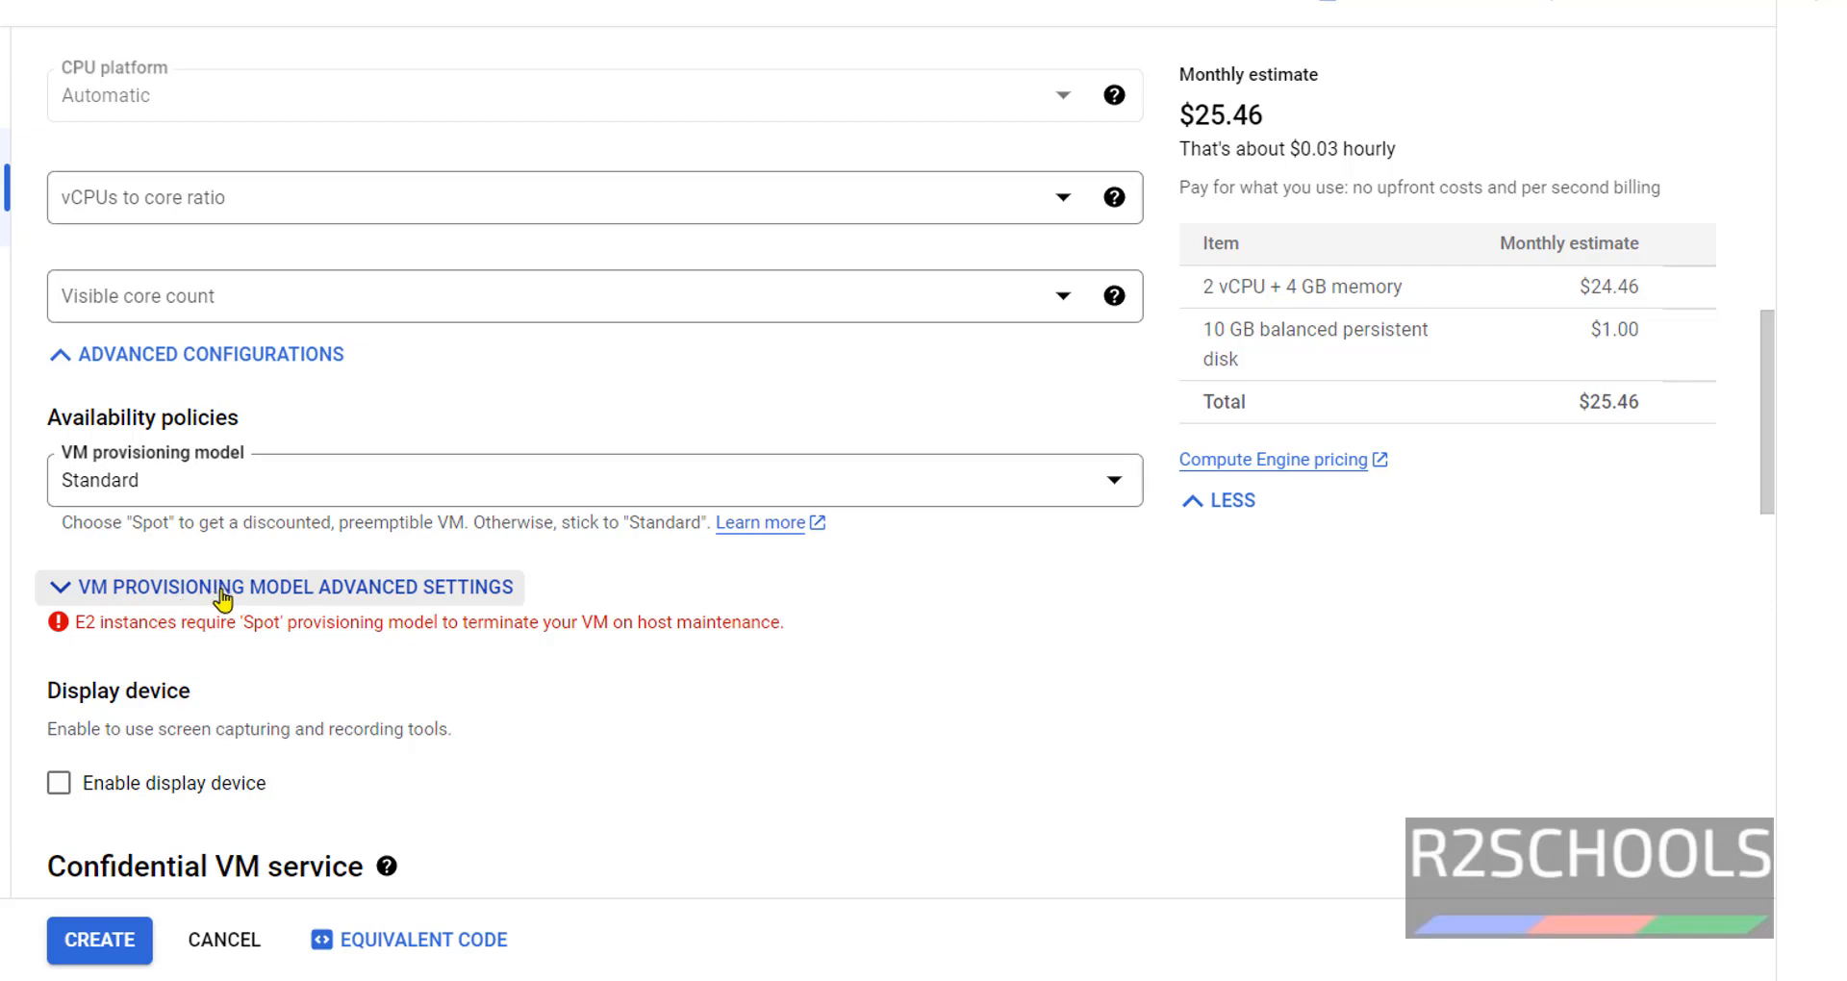
pyautogui.click(223, 589)
pyautogui.scroll(-3, 288, 577)
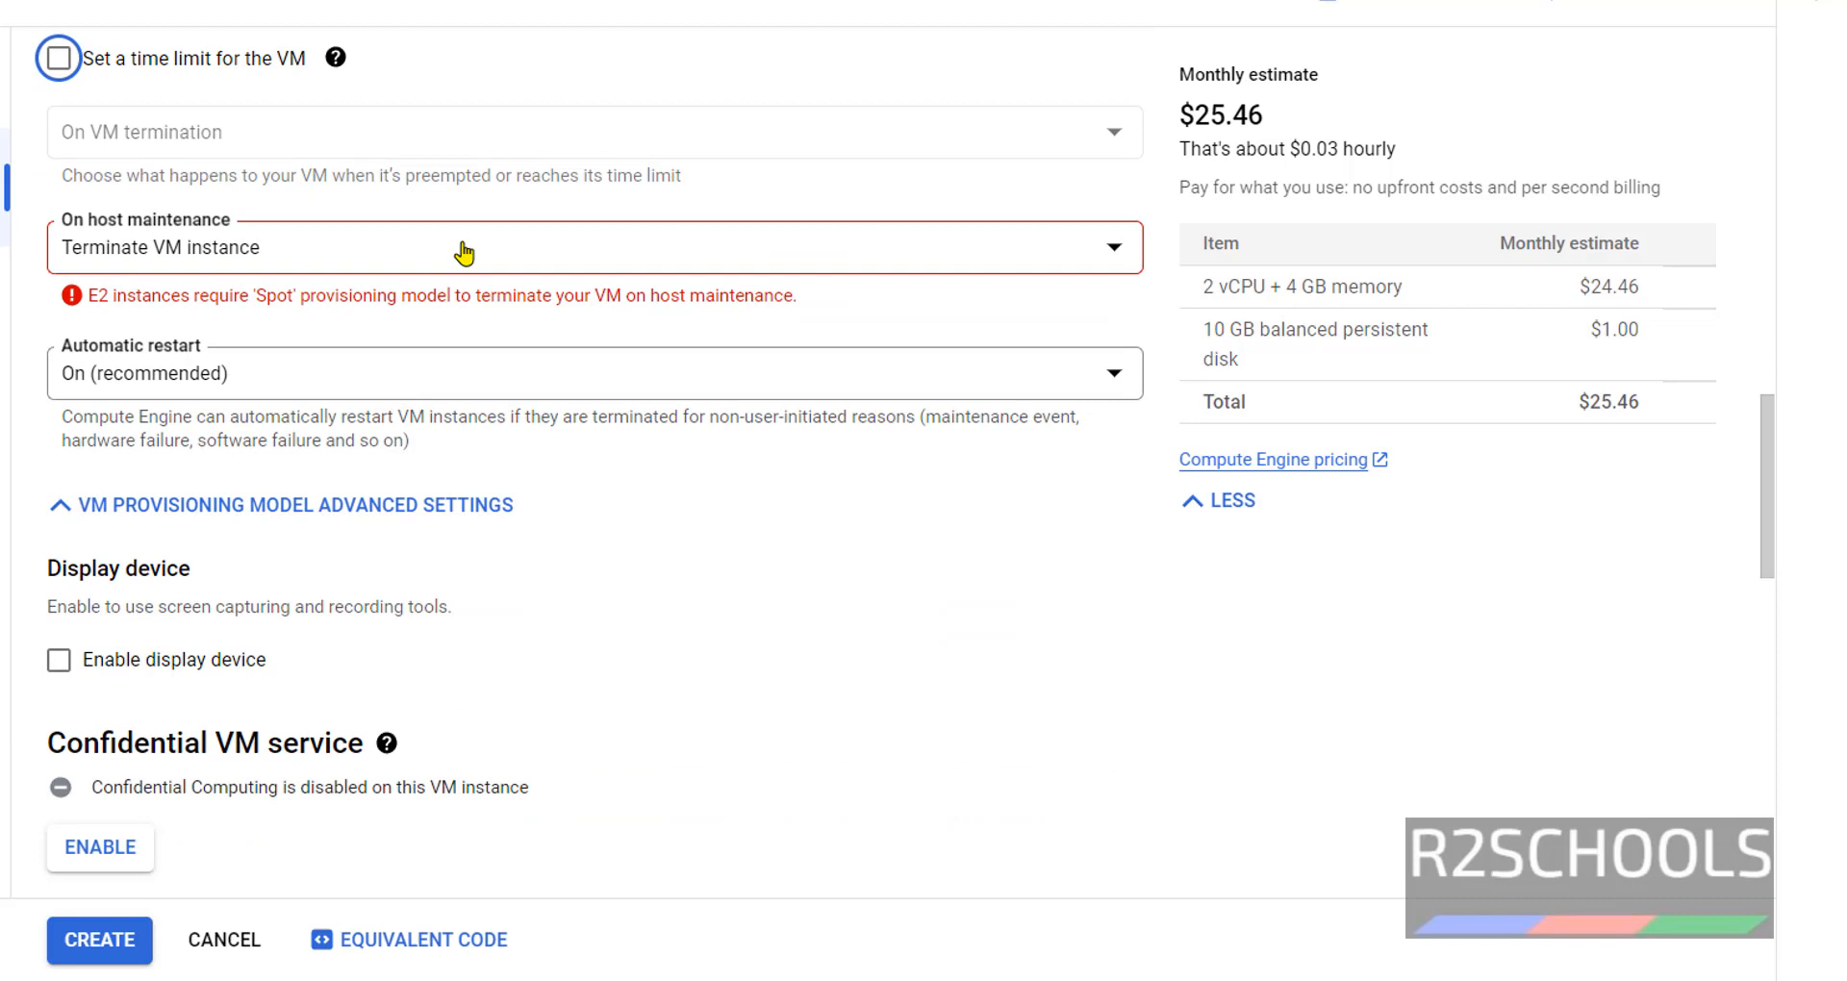
pyautogui.click(463, 253)
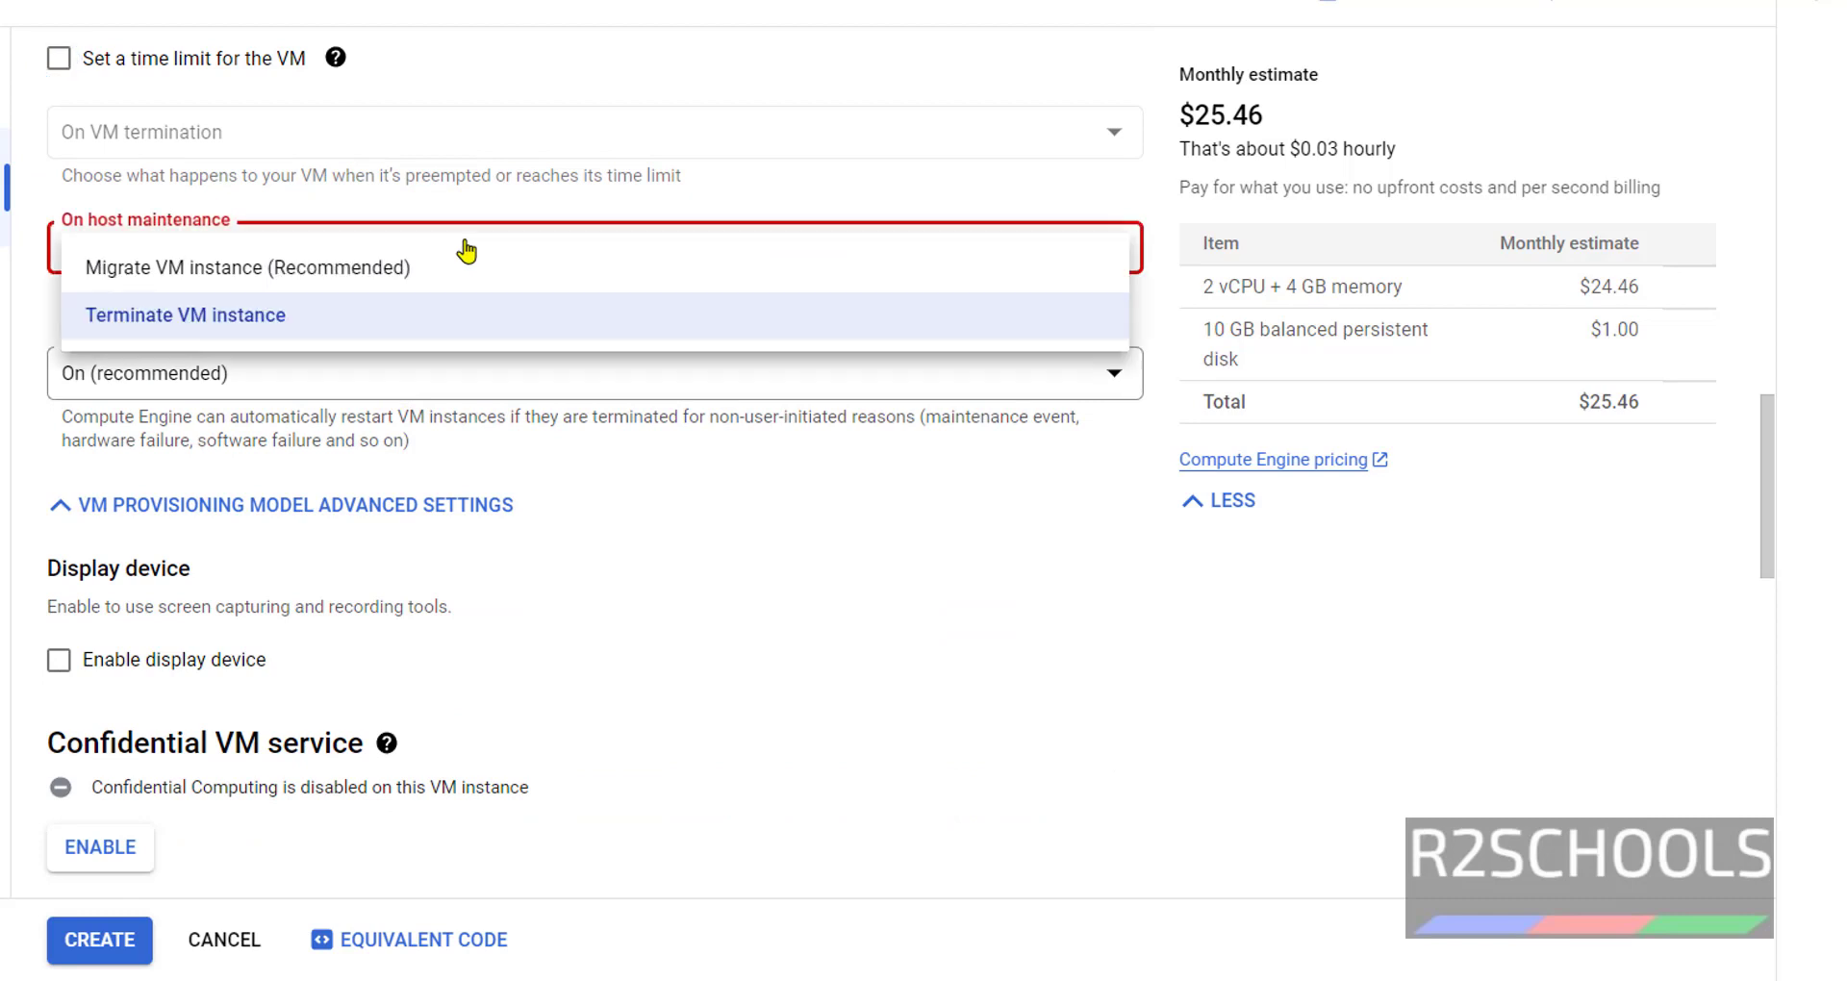
pyautogui.click(344, 271)
pyautogui.scroll(-1, 577, 520)
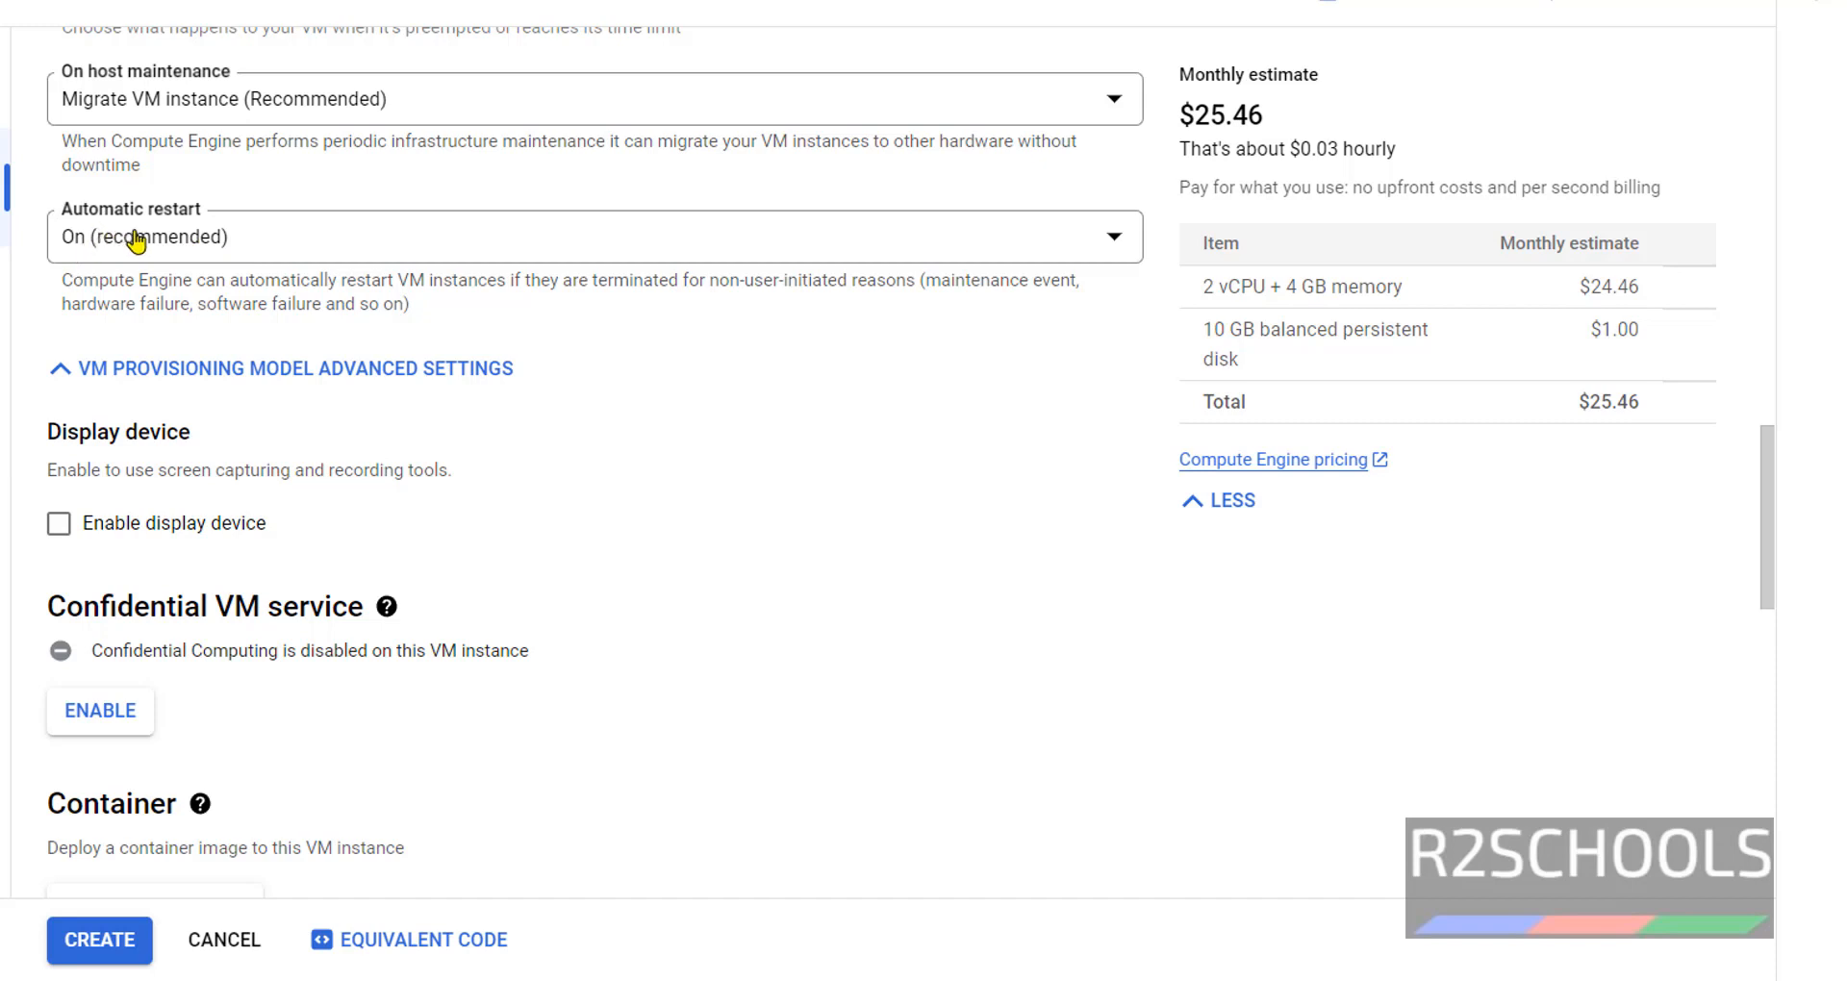
pyautogui.scroll(-3, 526, 460)
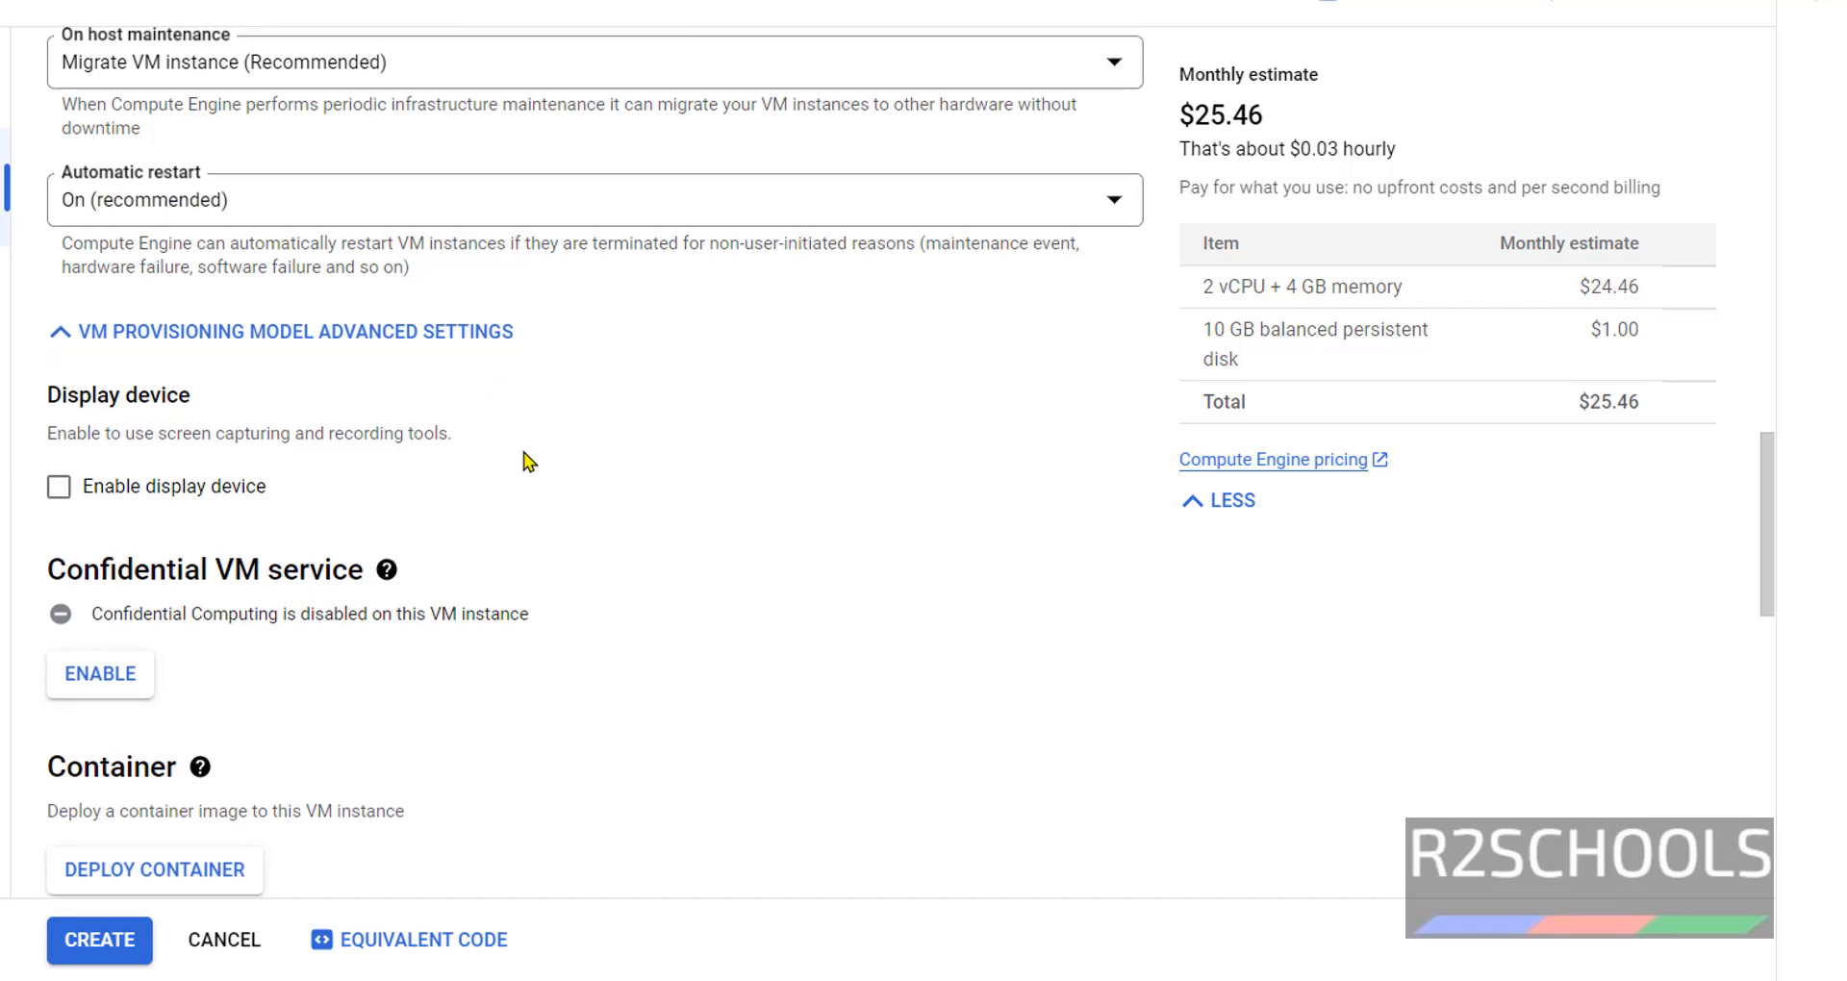
pyautogui.scroll(-3, 526, 460)
pyautogui.scroll(-1, 526, 460)
pyautogui.scroll(-2, 526, 460)
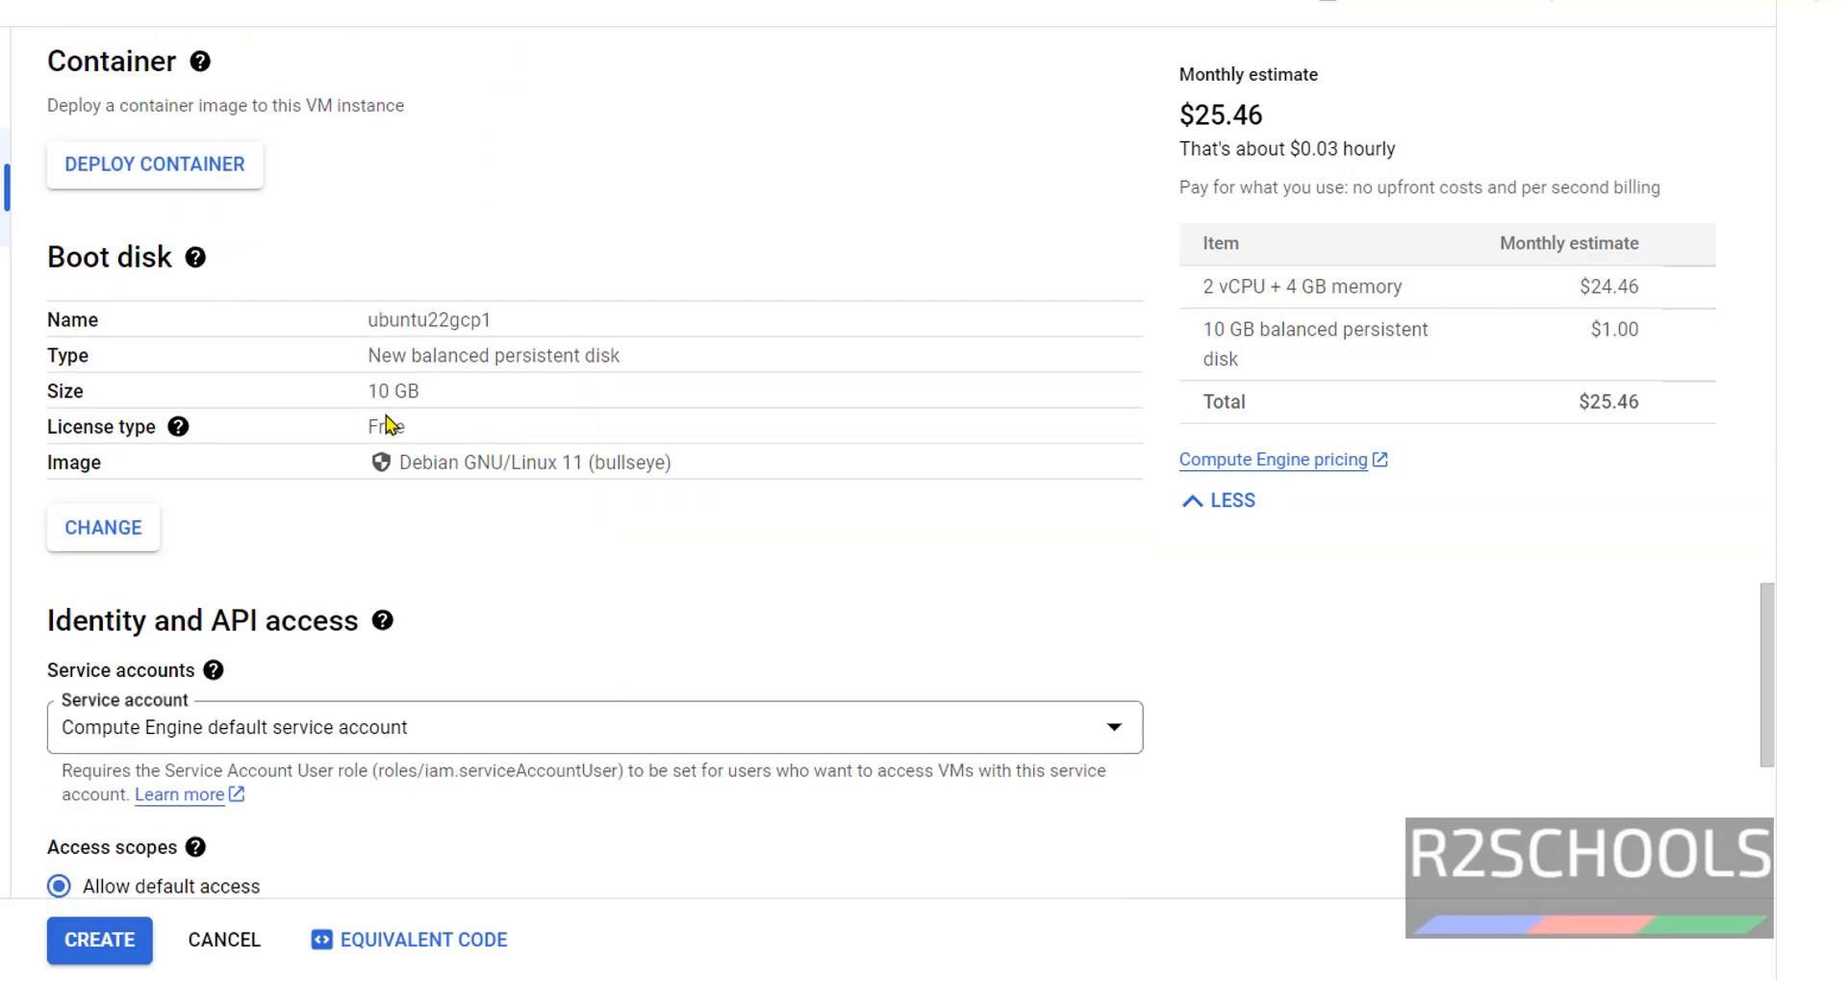
pyautogui.moveTo(47, 267); pyautogui.dragTo(162, 263)
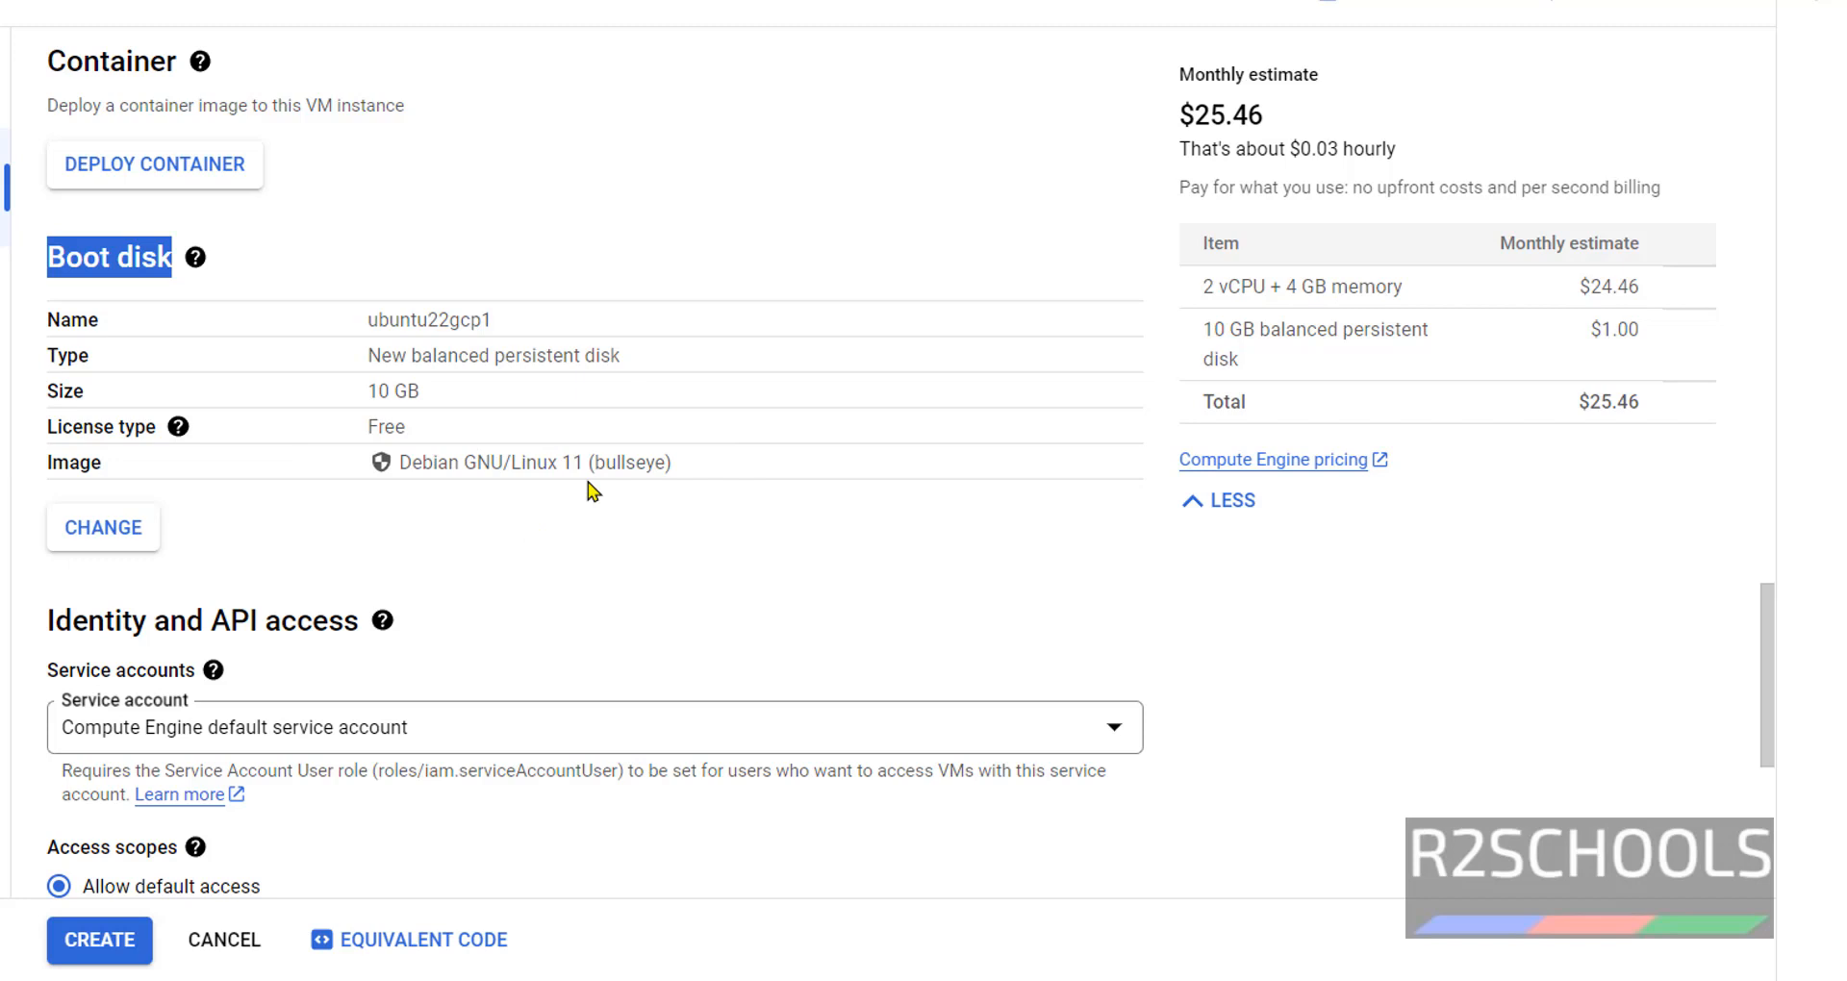
pyautogui.moveTo(672, 462); pyautogui.dragTo(404, 463)
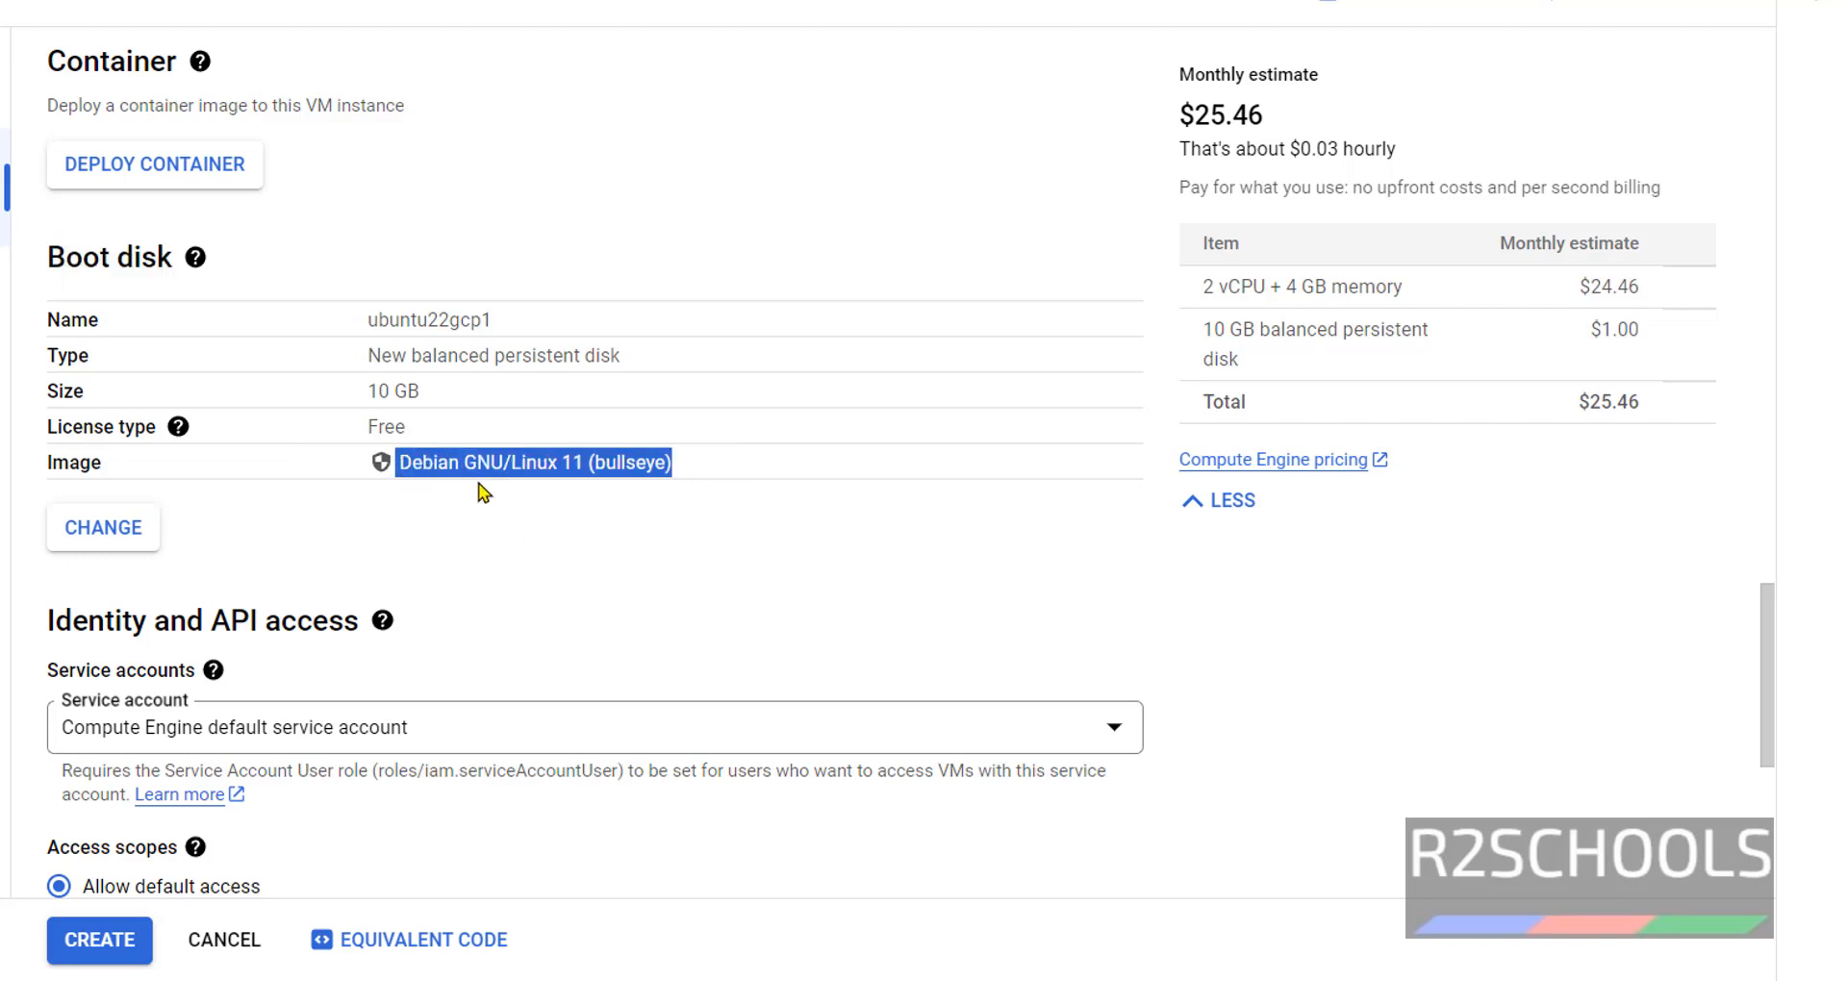
pyautogui.click(670, 516)
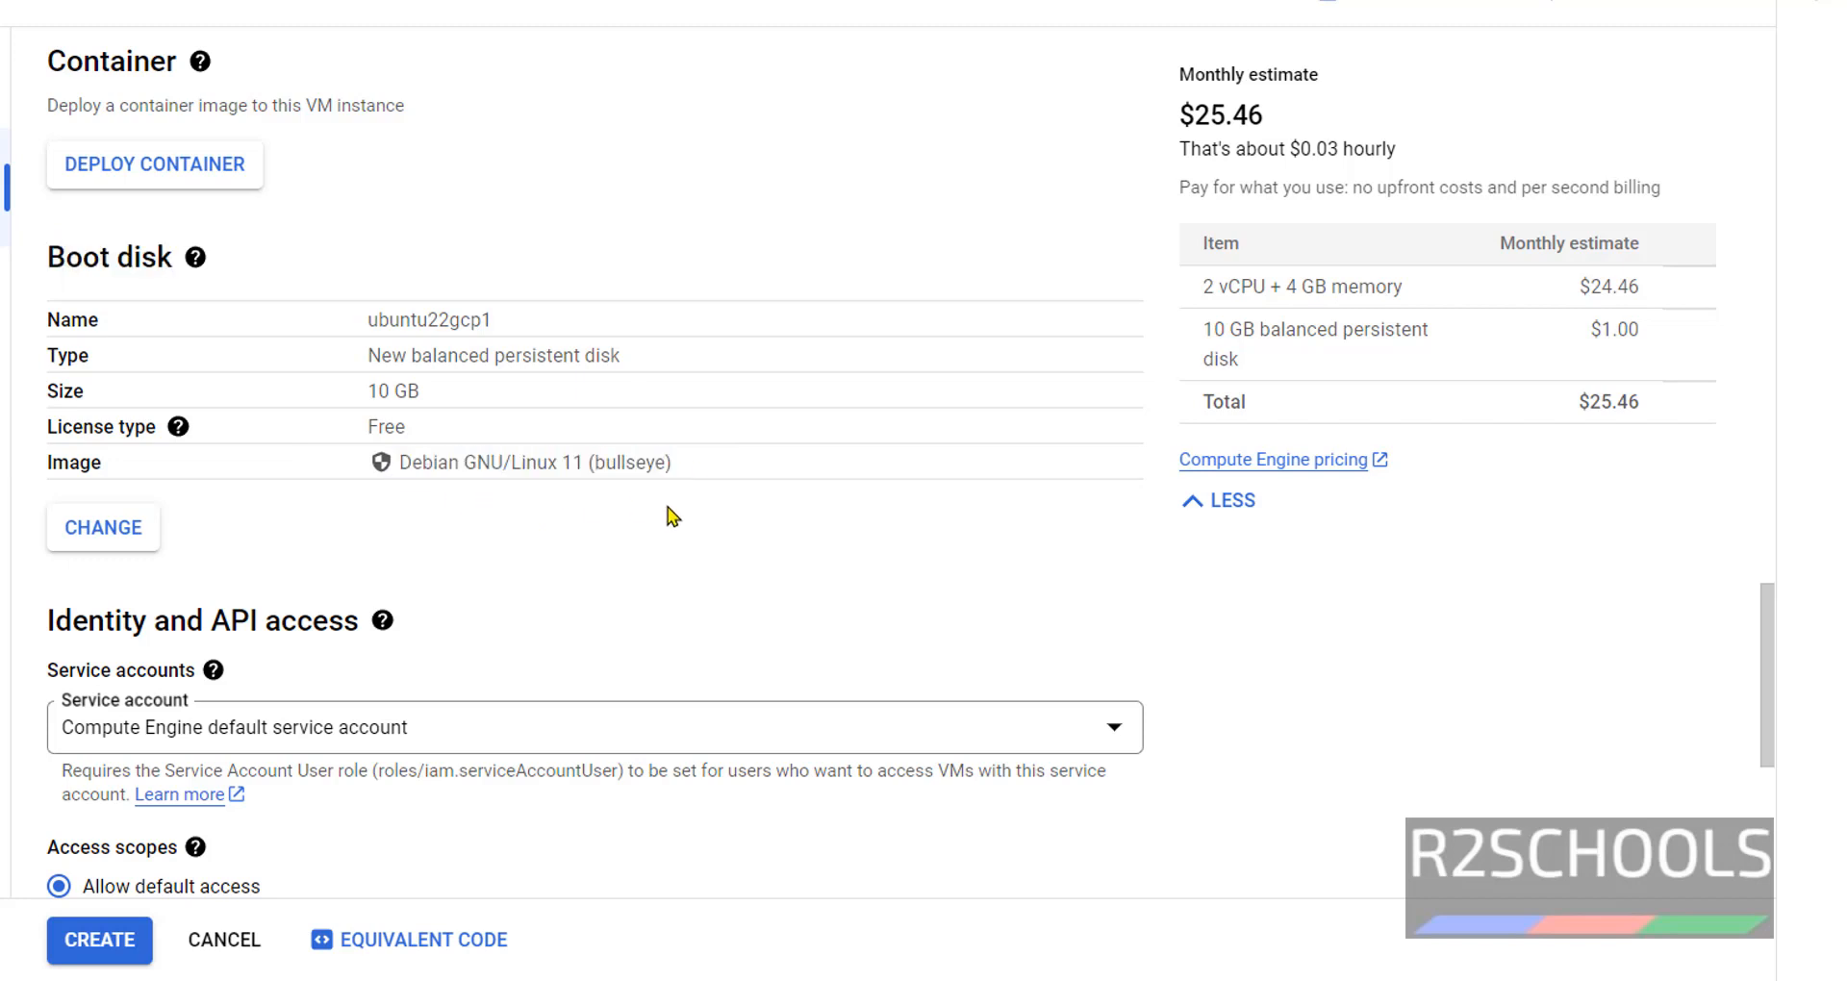
pyautogui.moveTo(421, 391); pyautogui.dragTo(366, 391)
pyautogui.click(651, 519)
pyautogui.scroll(-1, 651, 520)
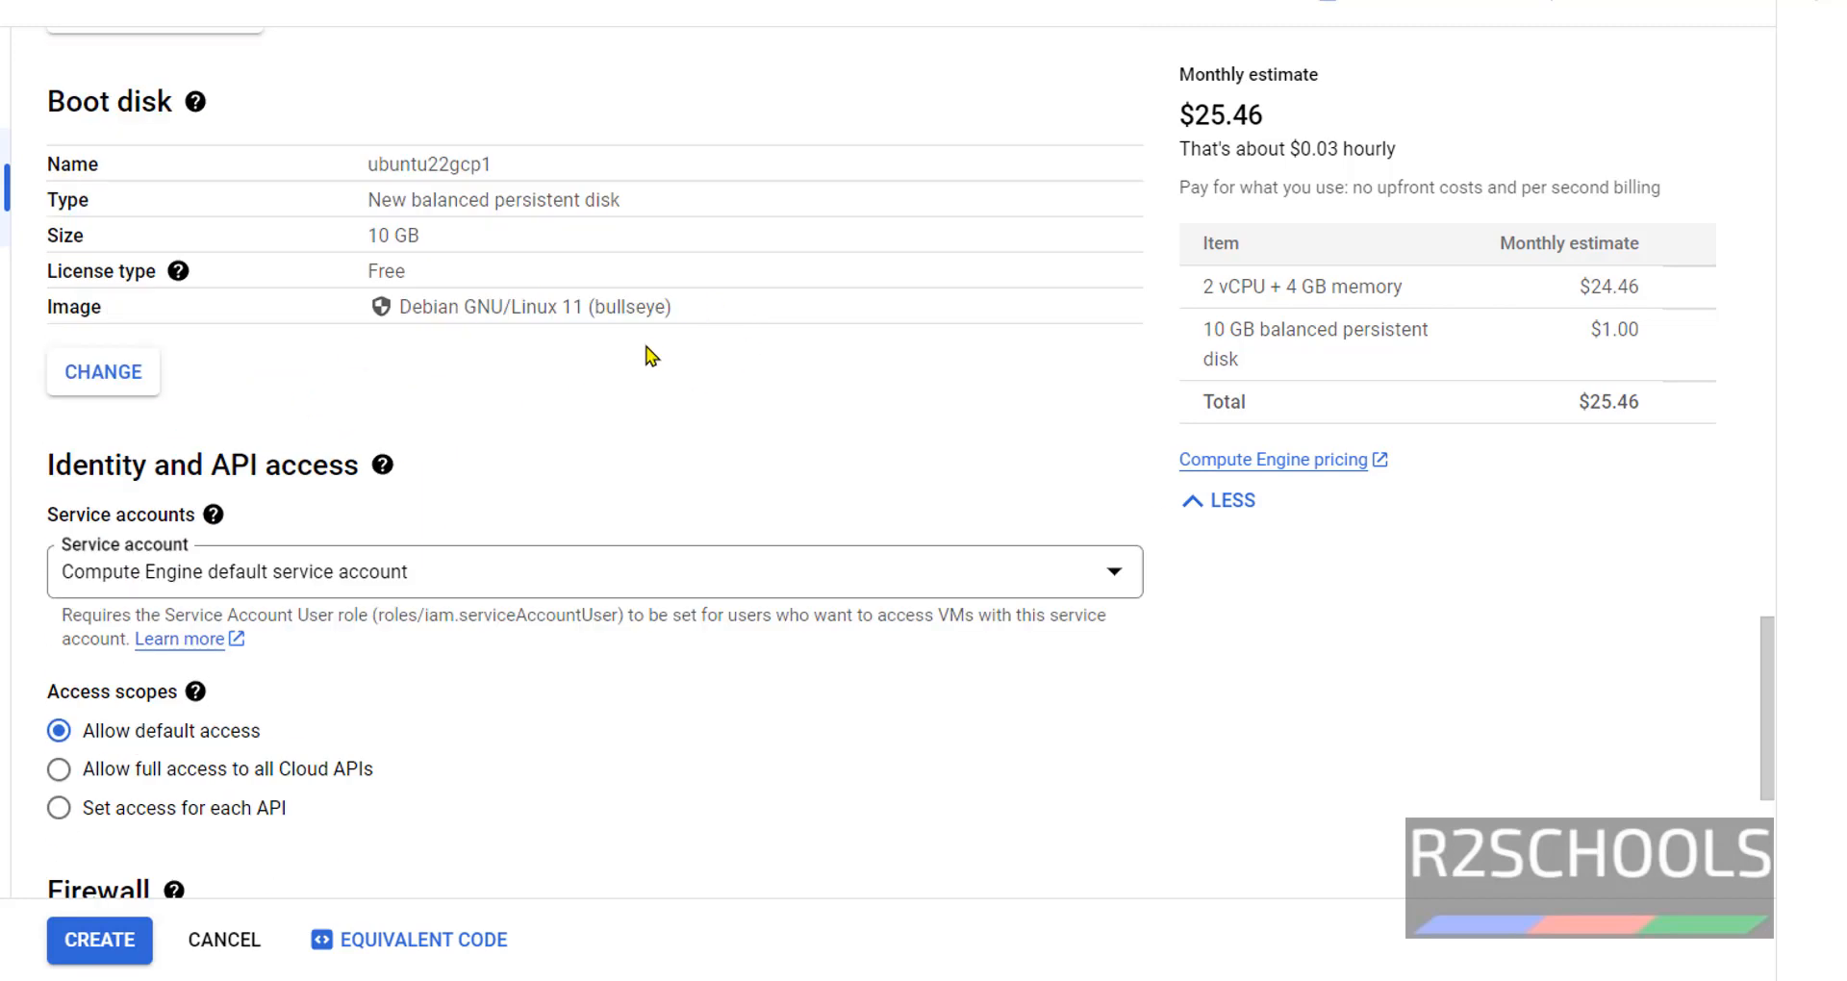
# Change the boot disk image to Ubuntu 22.04 LTS x86/64.
pyautogui.click(102, 372)
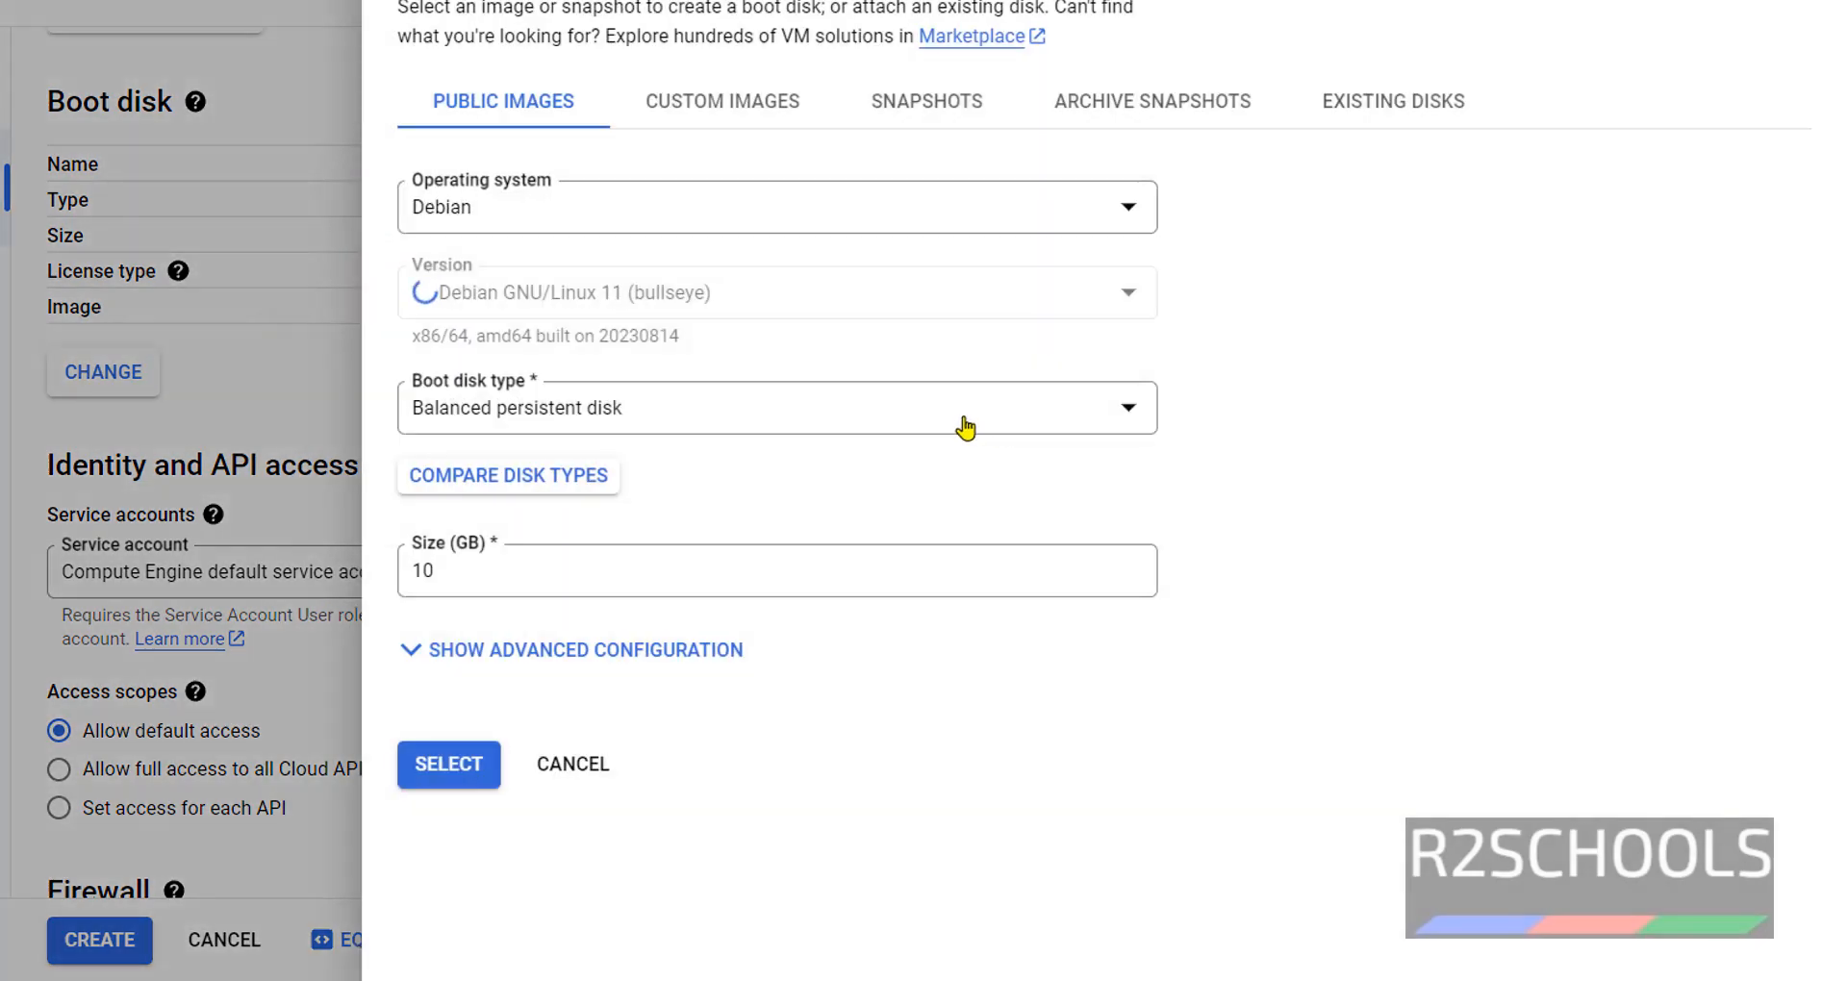
pyautogui.click(638, 218)
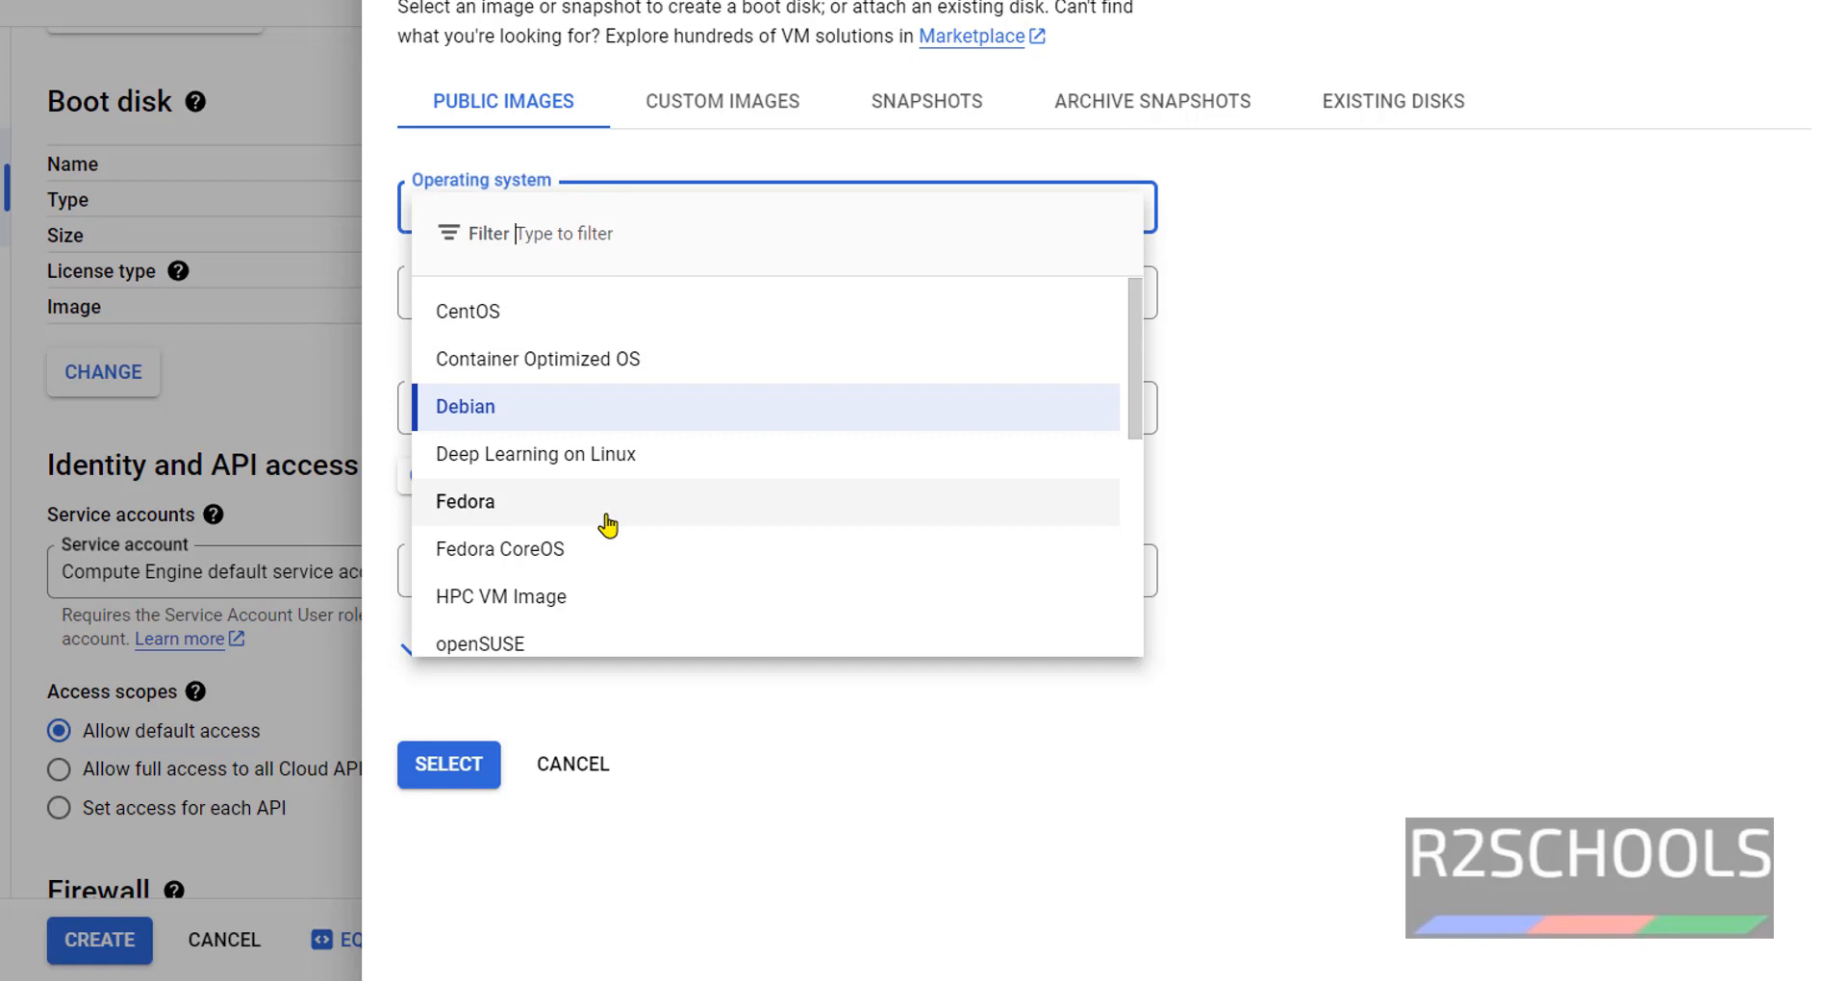
pyautogui.scroll(-3, 608, 526)
pyautogui.scroll(-3, 593, 526)
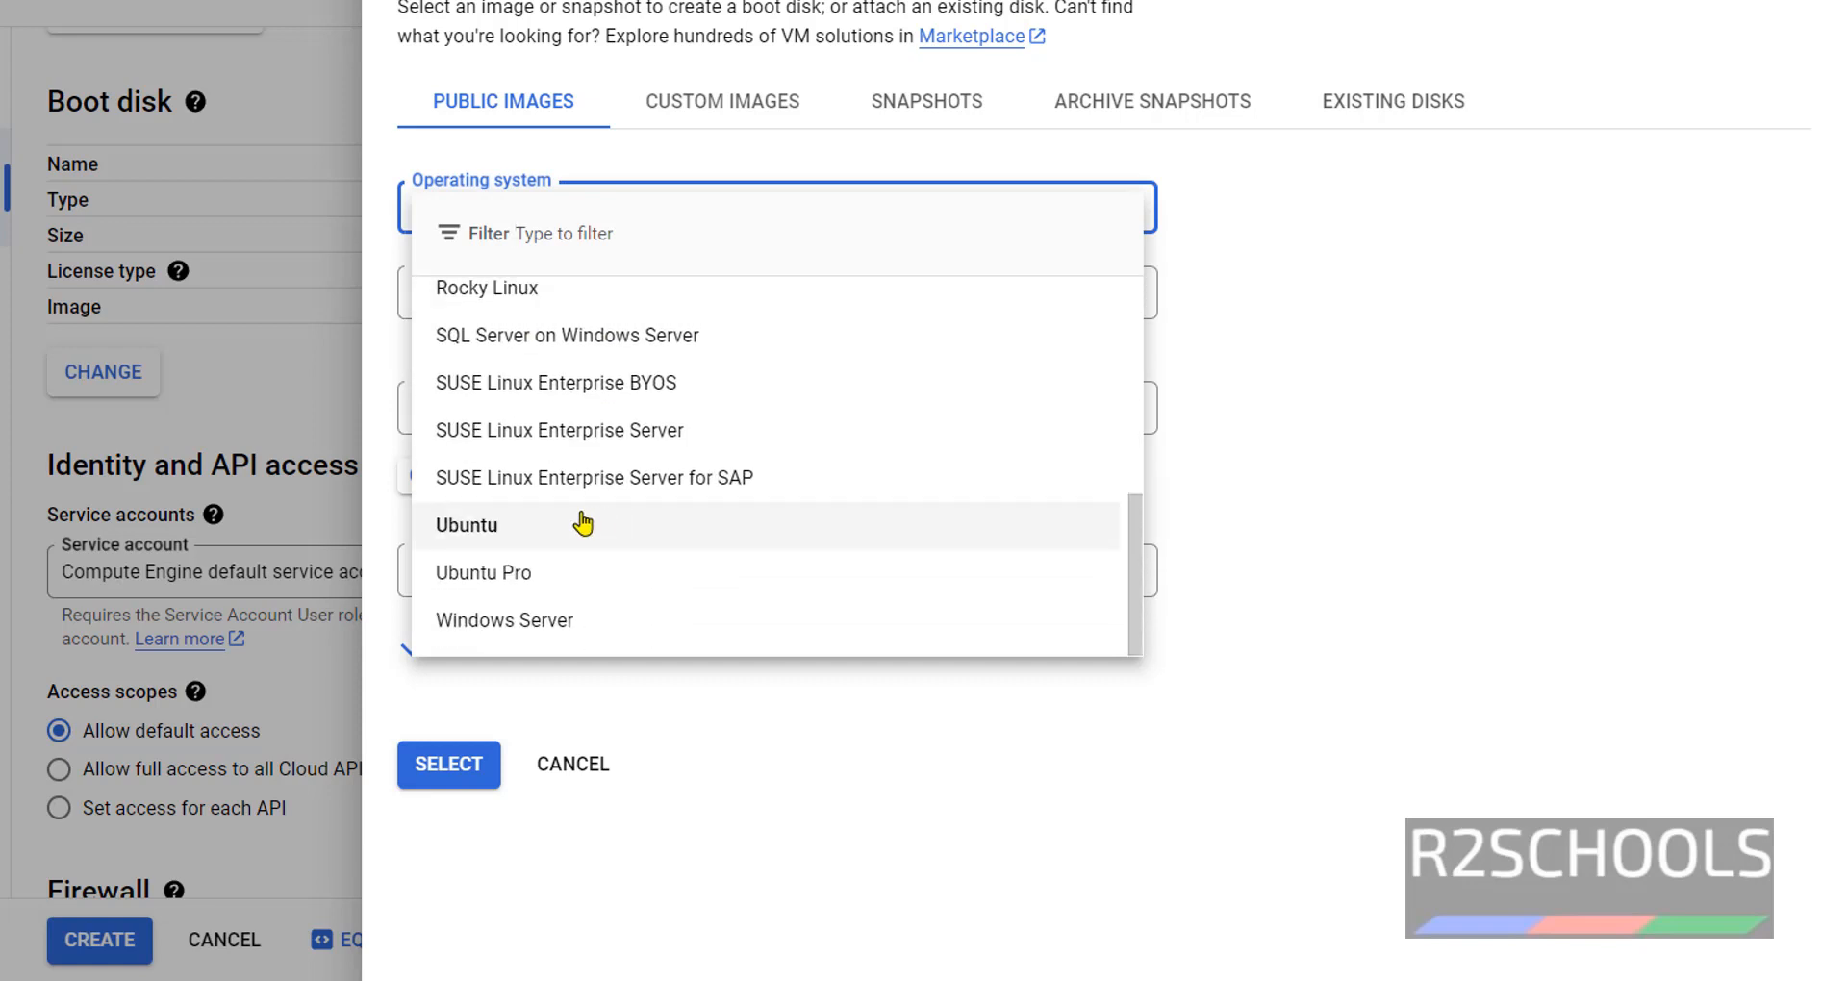
pyautogui.click(563, 531)
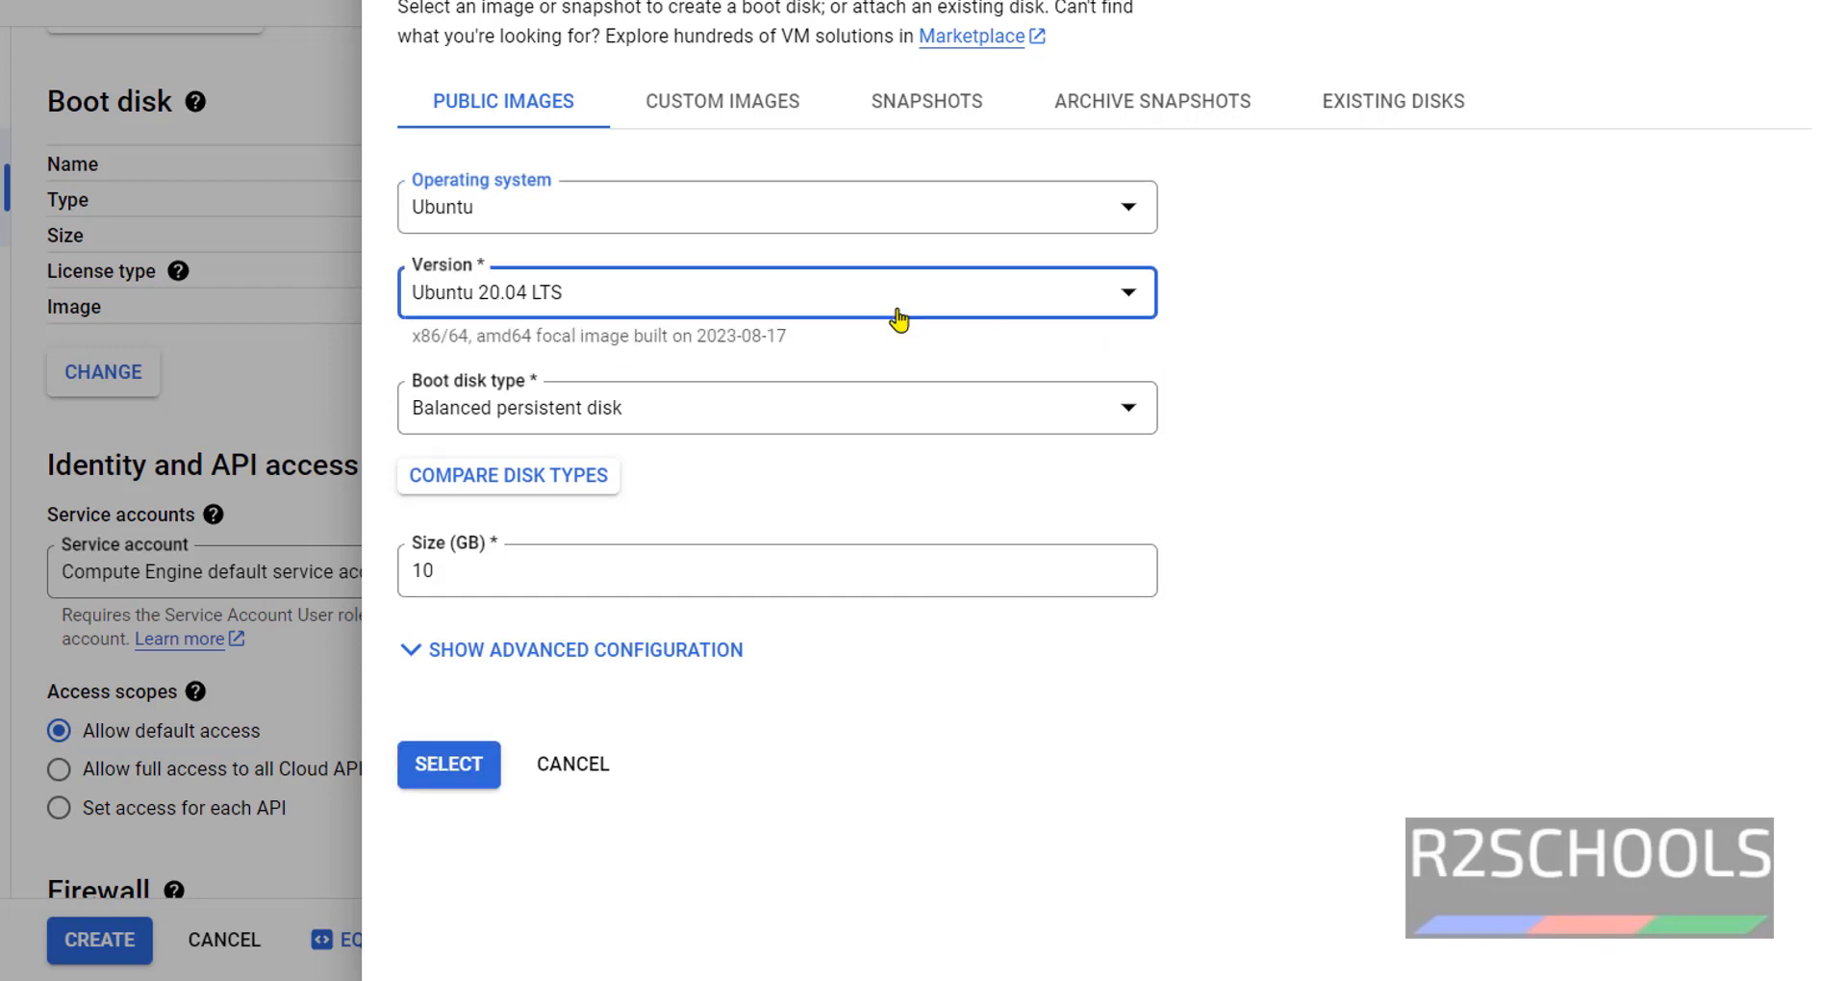
pyautogui.click(898, 293)
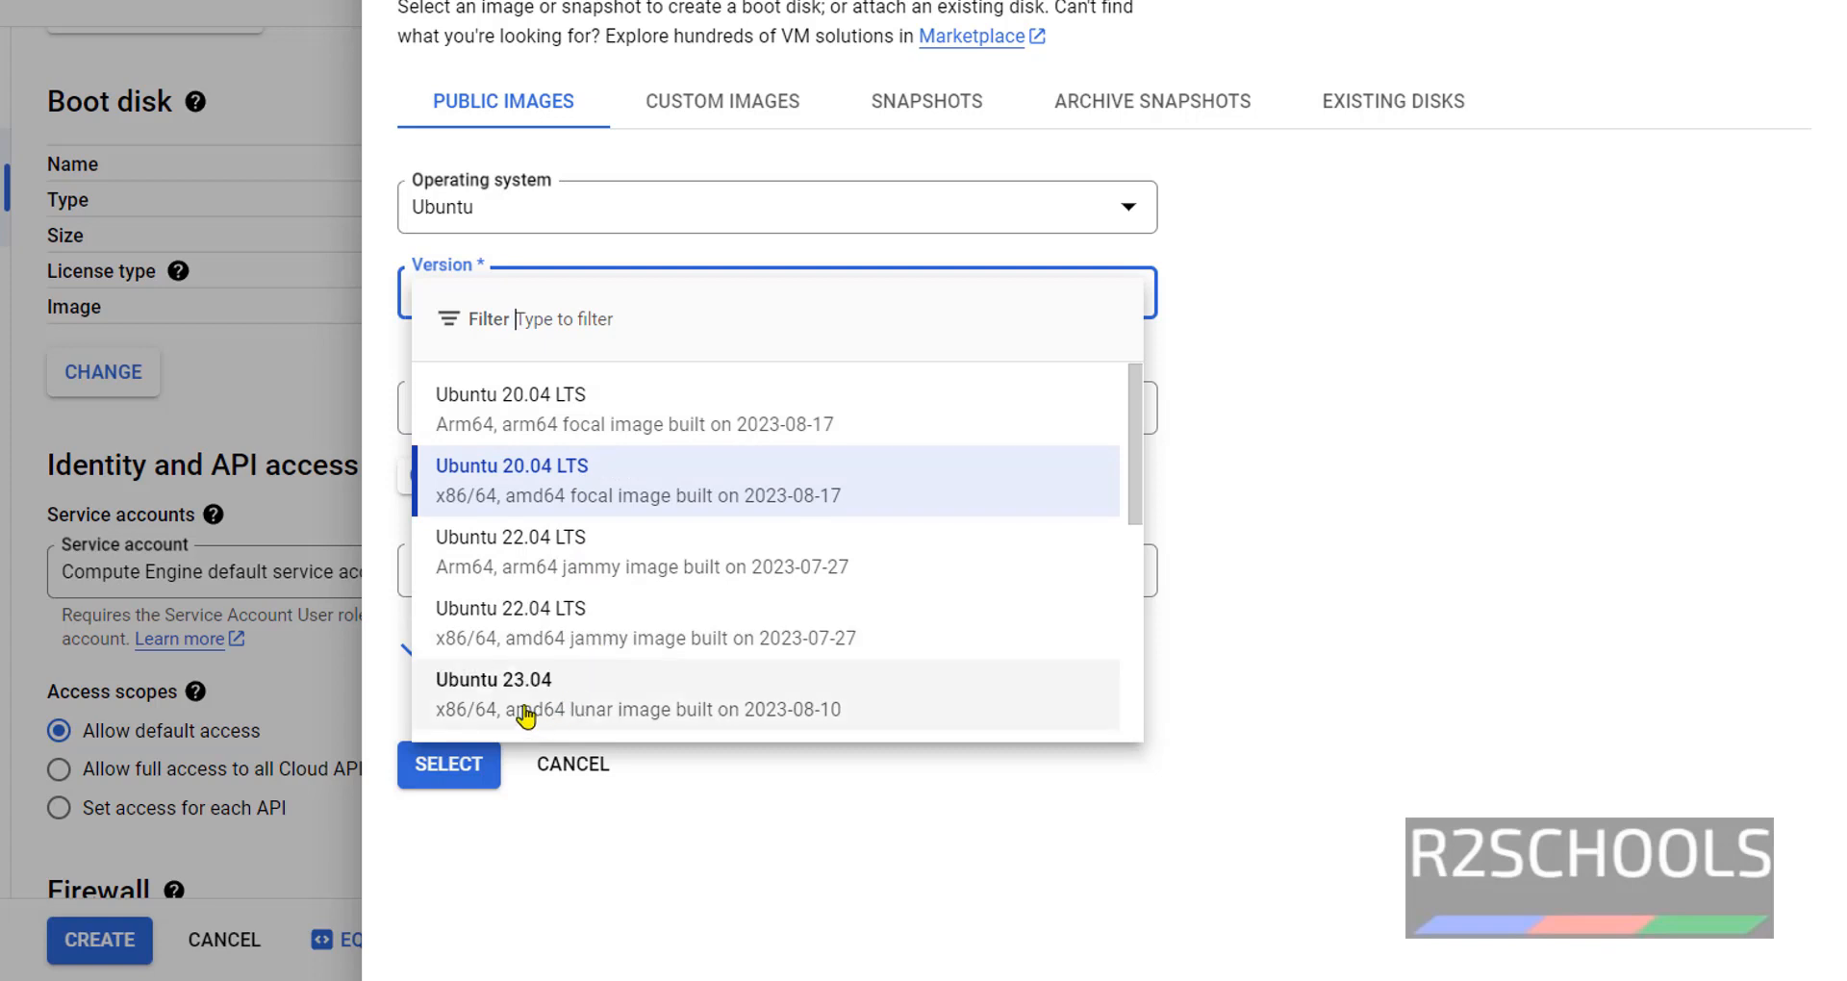
pyautogui.scroll(-3, 526, 713)
pyautogui.scroll(-3, 577, 650)
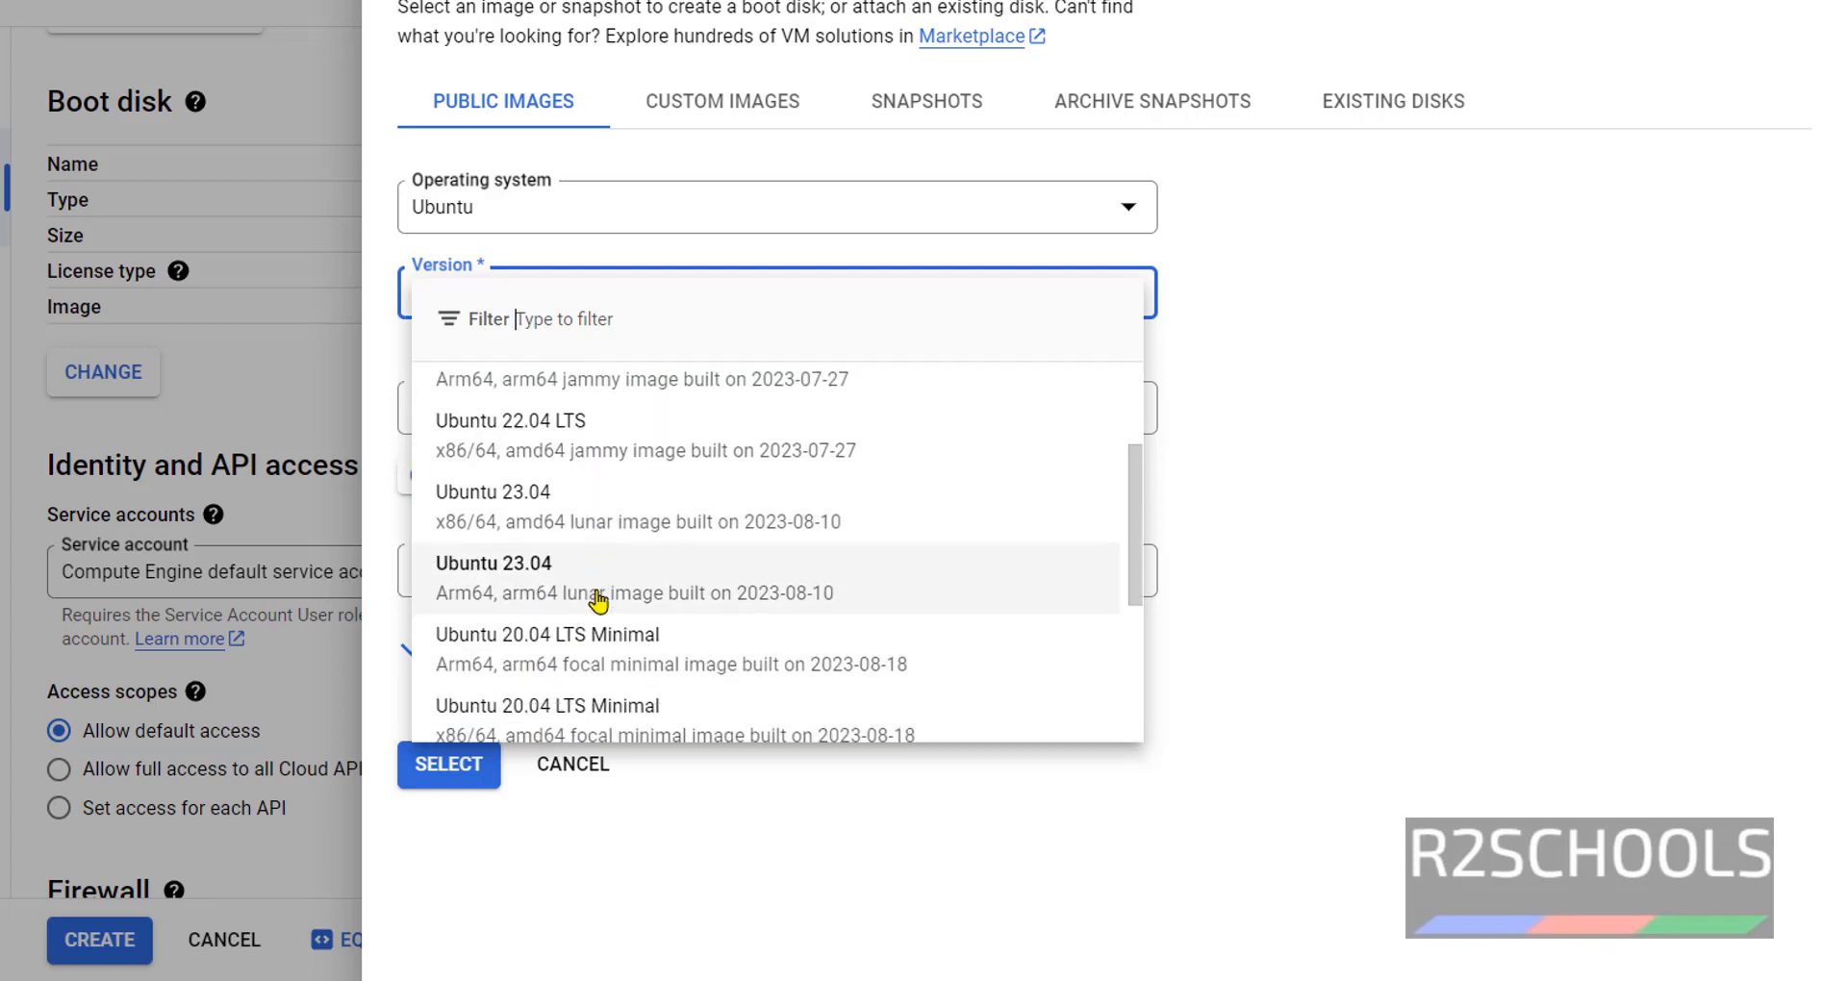
pyautogui.scroll(3, 635, 649)
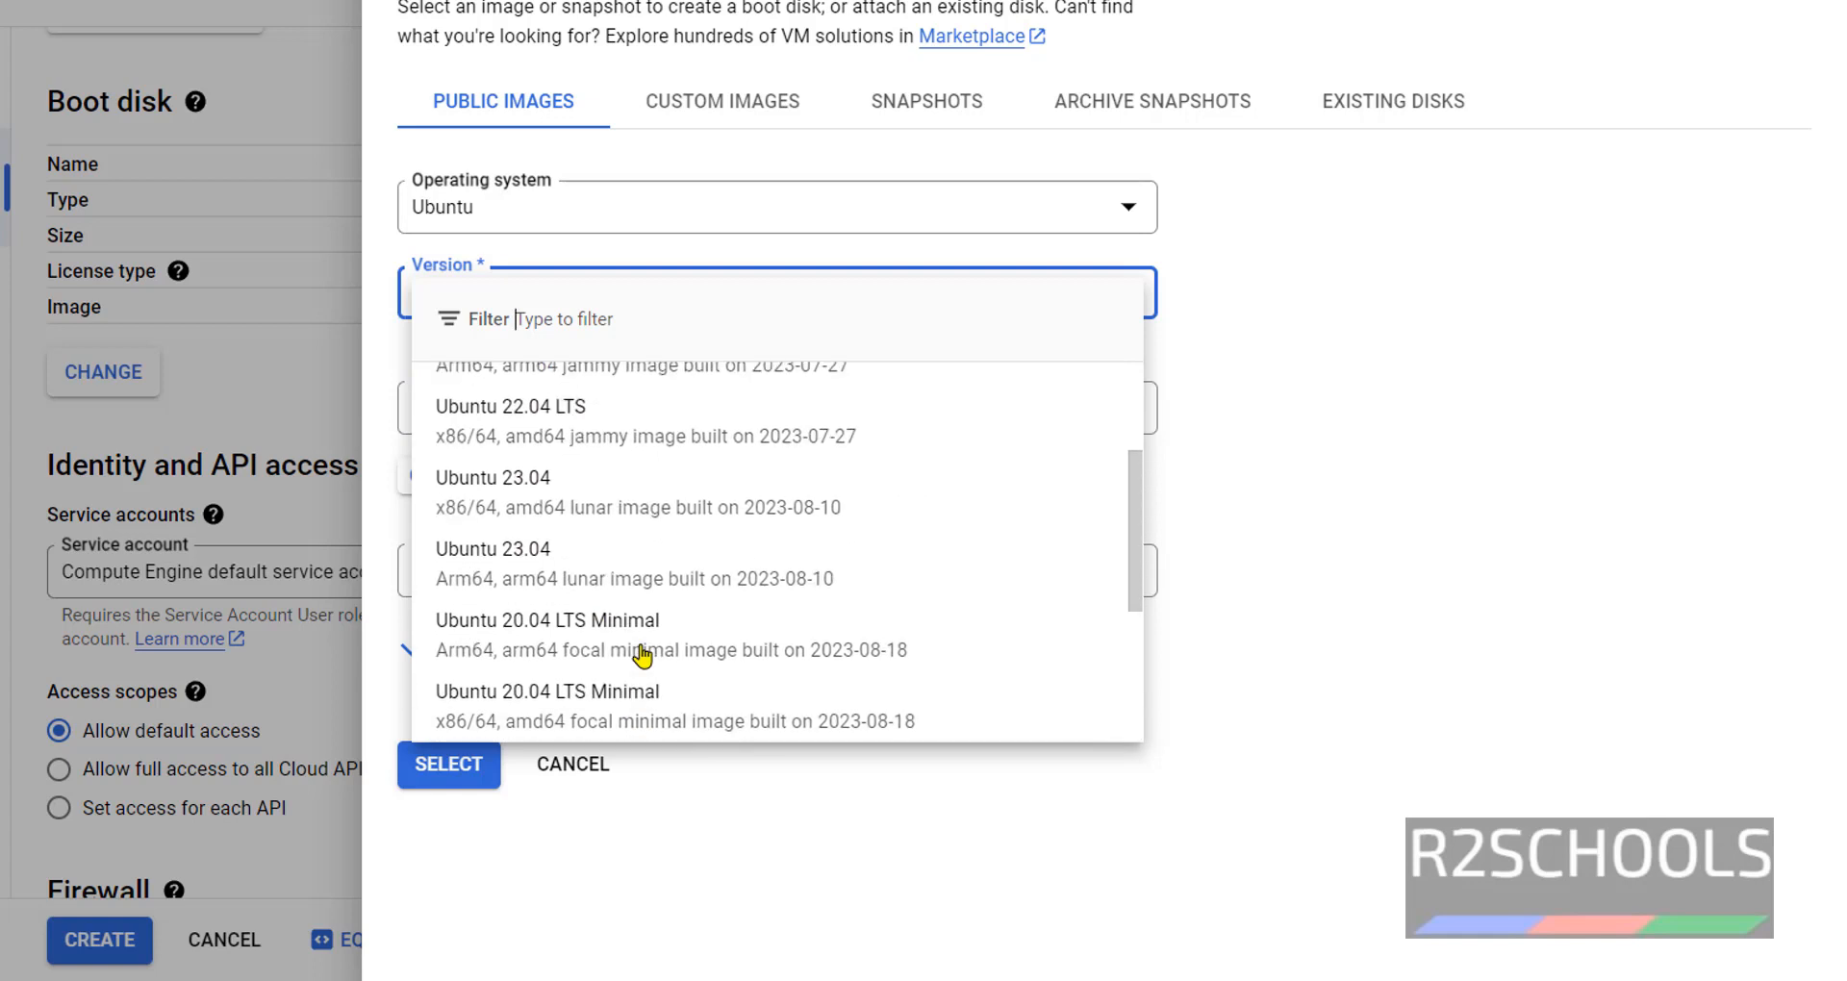
pyautogui.scroll(1, 641, 657)
pyautogui.scroll(3, 642, 657)
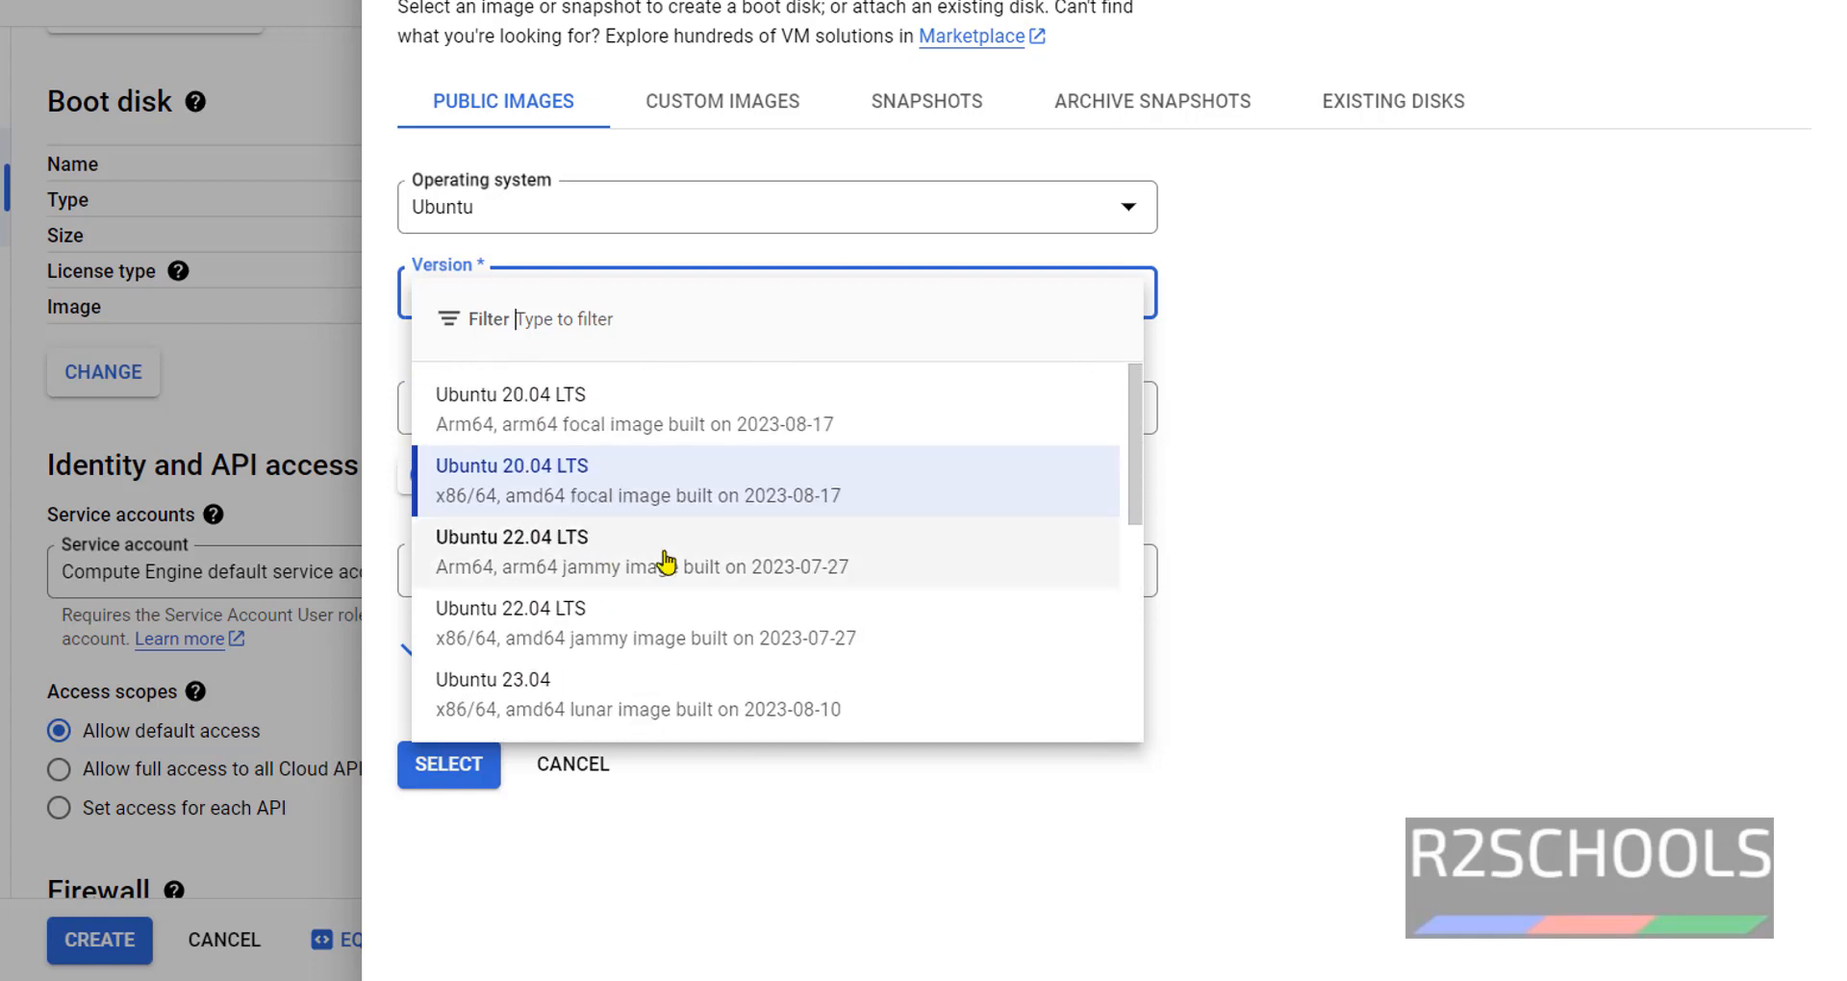
pyautogui.click(621, 623)
# Set the boot disk size to 20 GB and confirm, raising the estimate to $26.46.
pyautogui.click(528, 574)
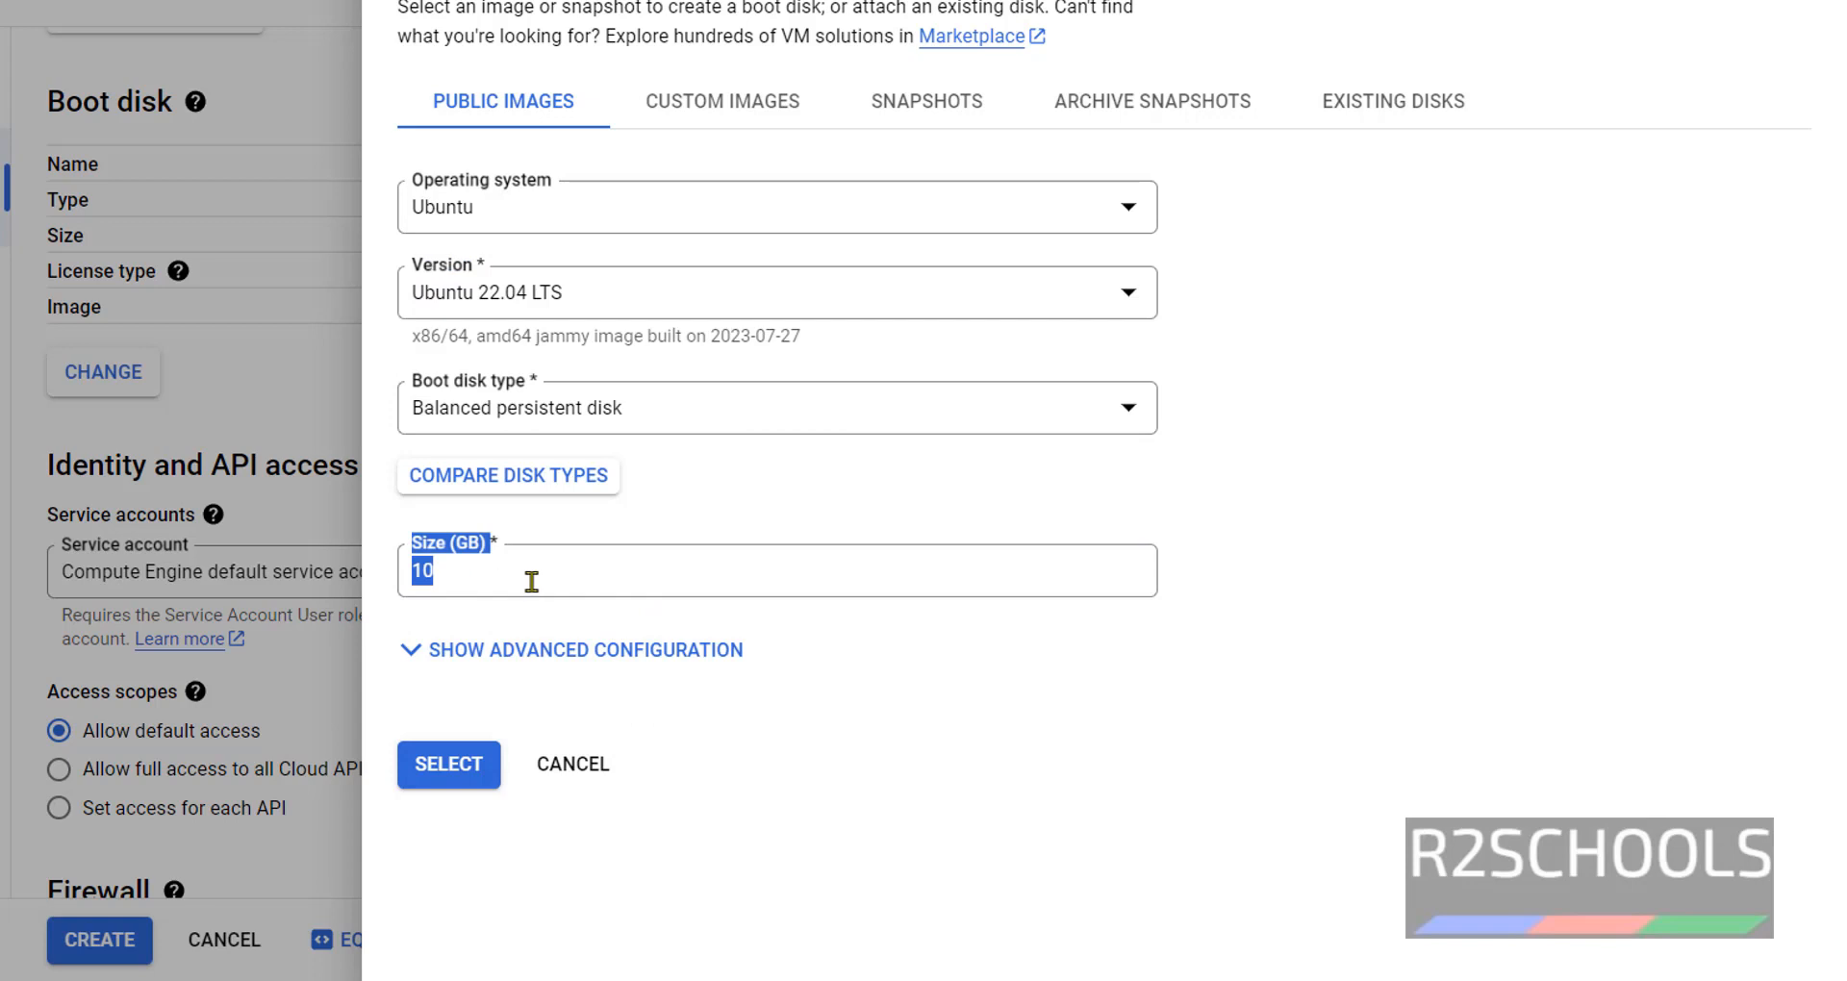
pyautogui.moveTo(438, 574); pyautogui.dragTo(404, 577)
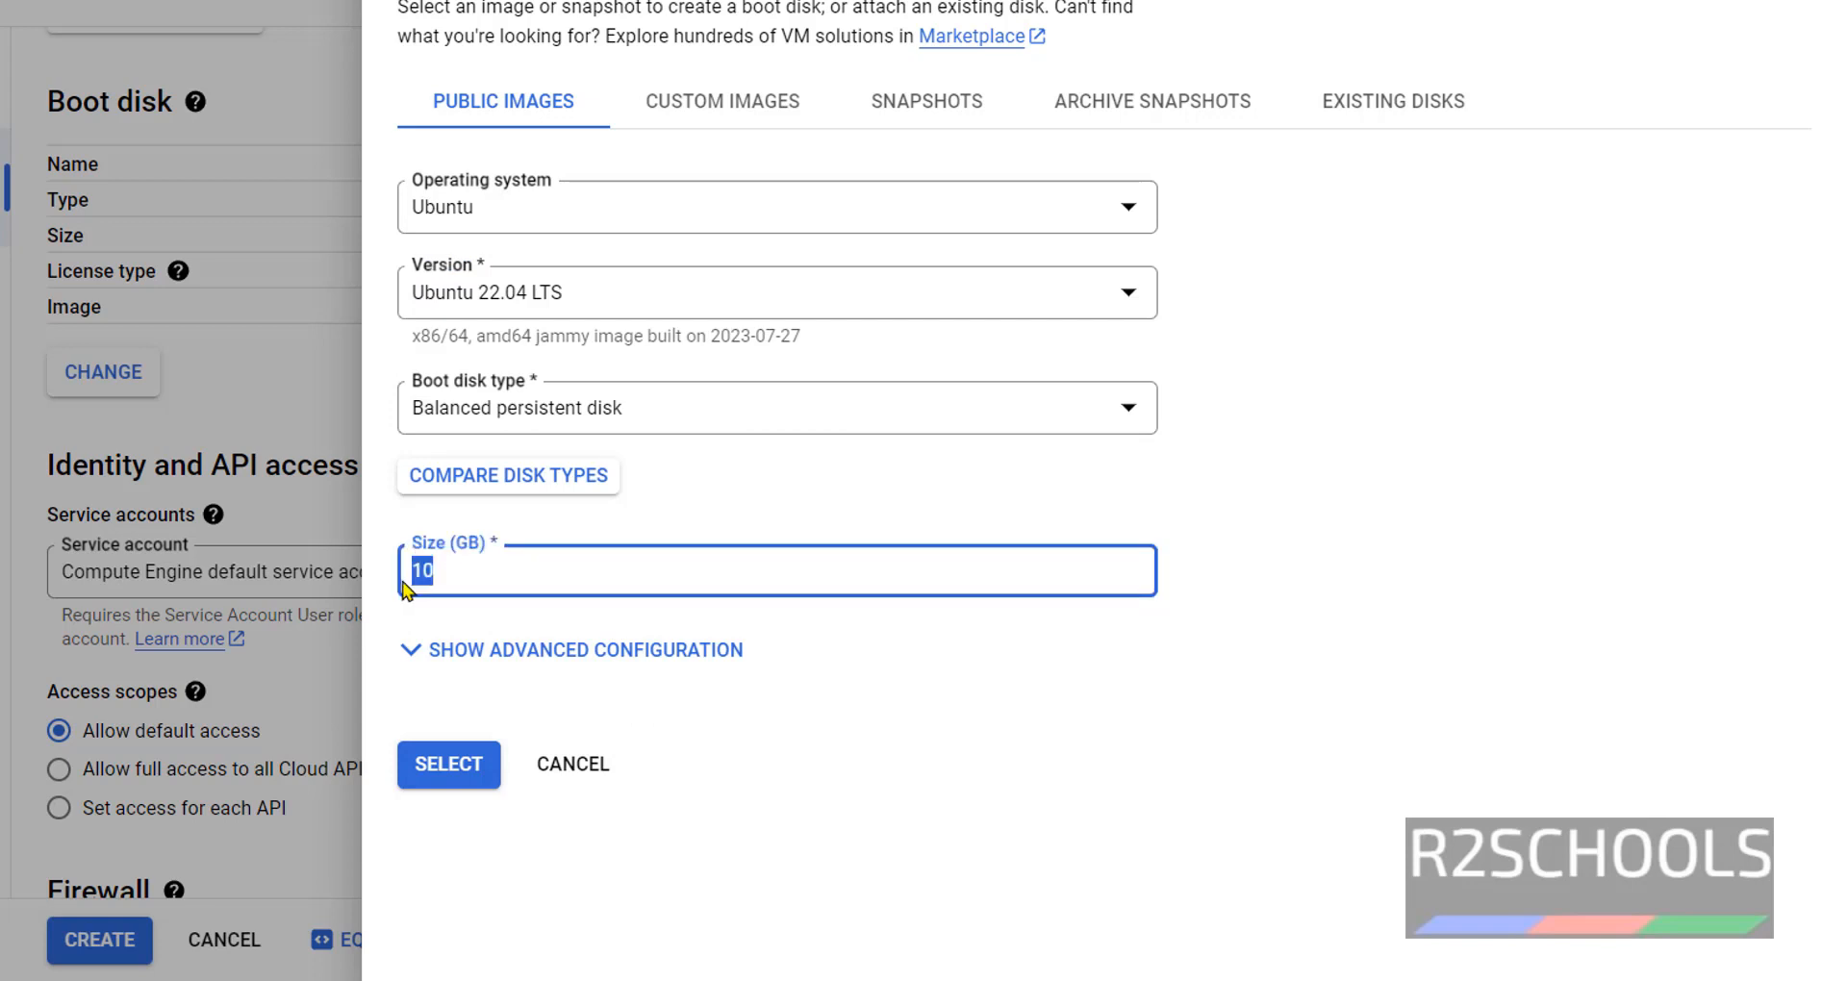
pyautogui.write('20')
pyautogui.click(449, 762)
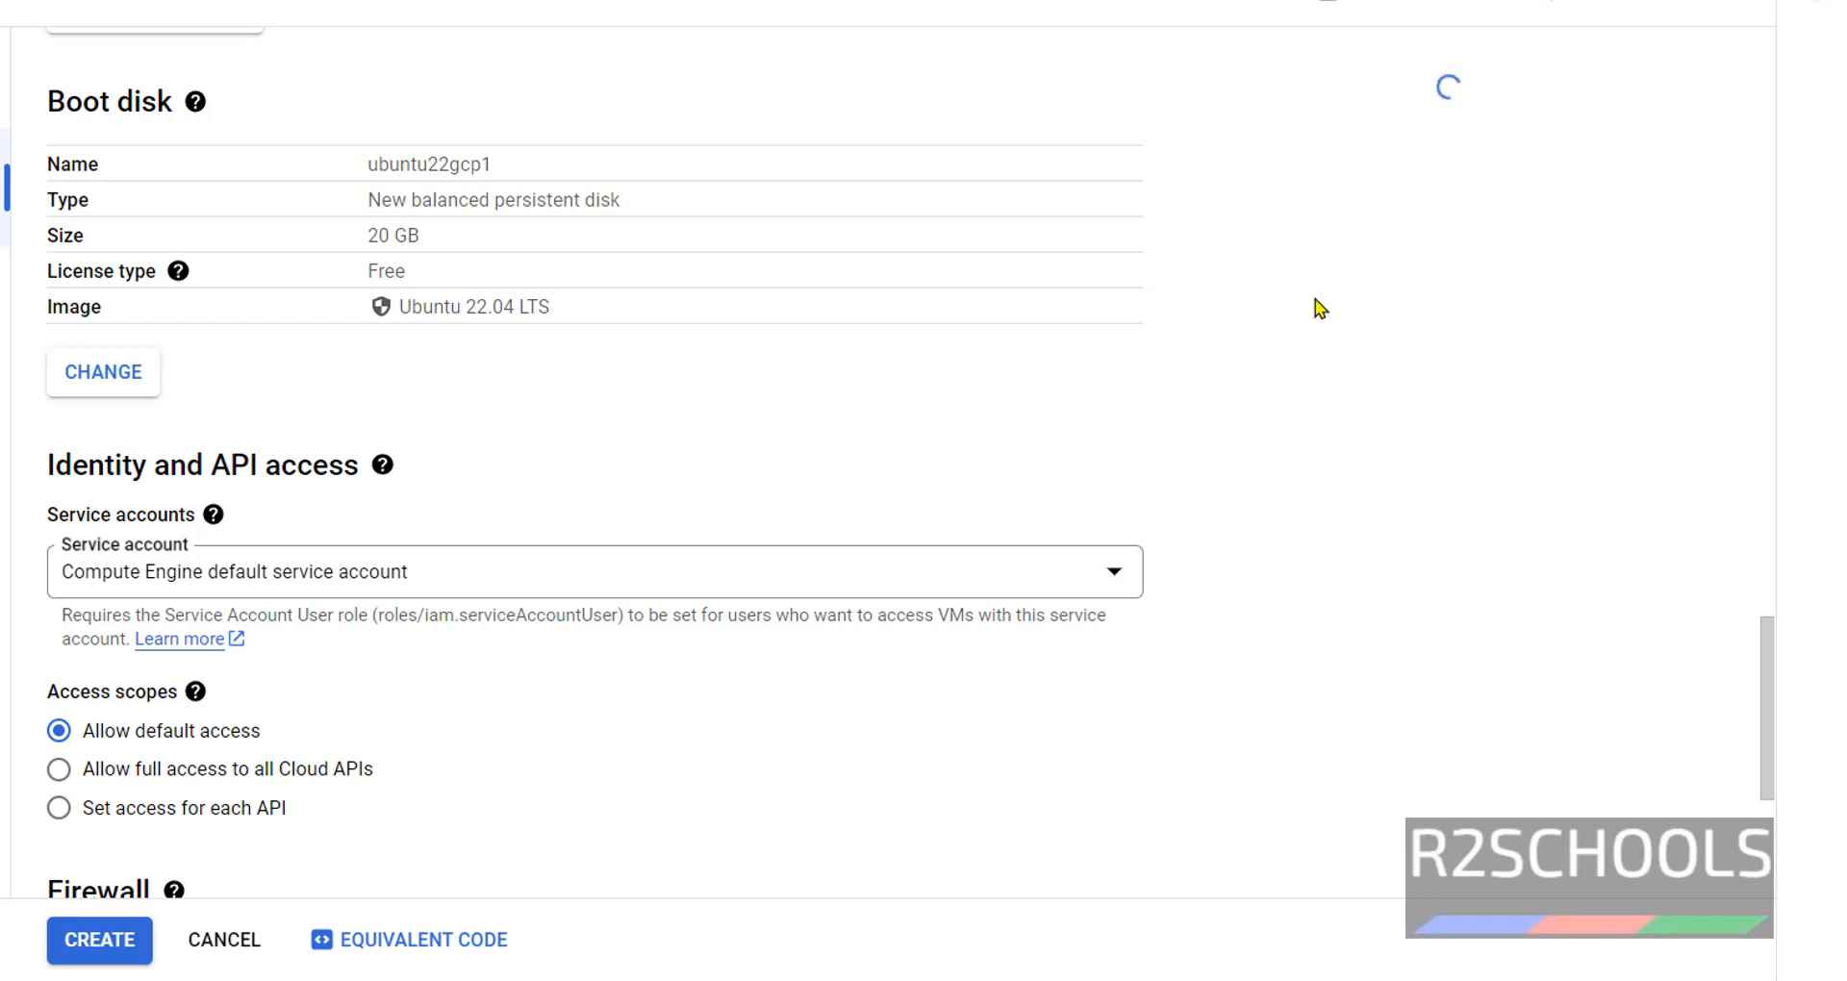
pyautogui.moveTo(1270, 131); pyautogui.dragTo(1202, 112)
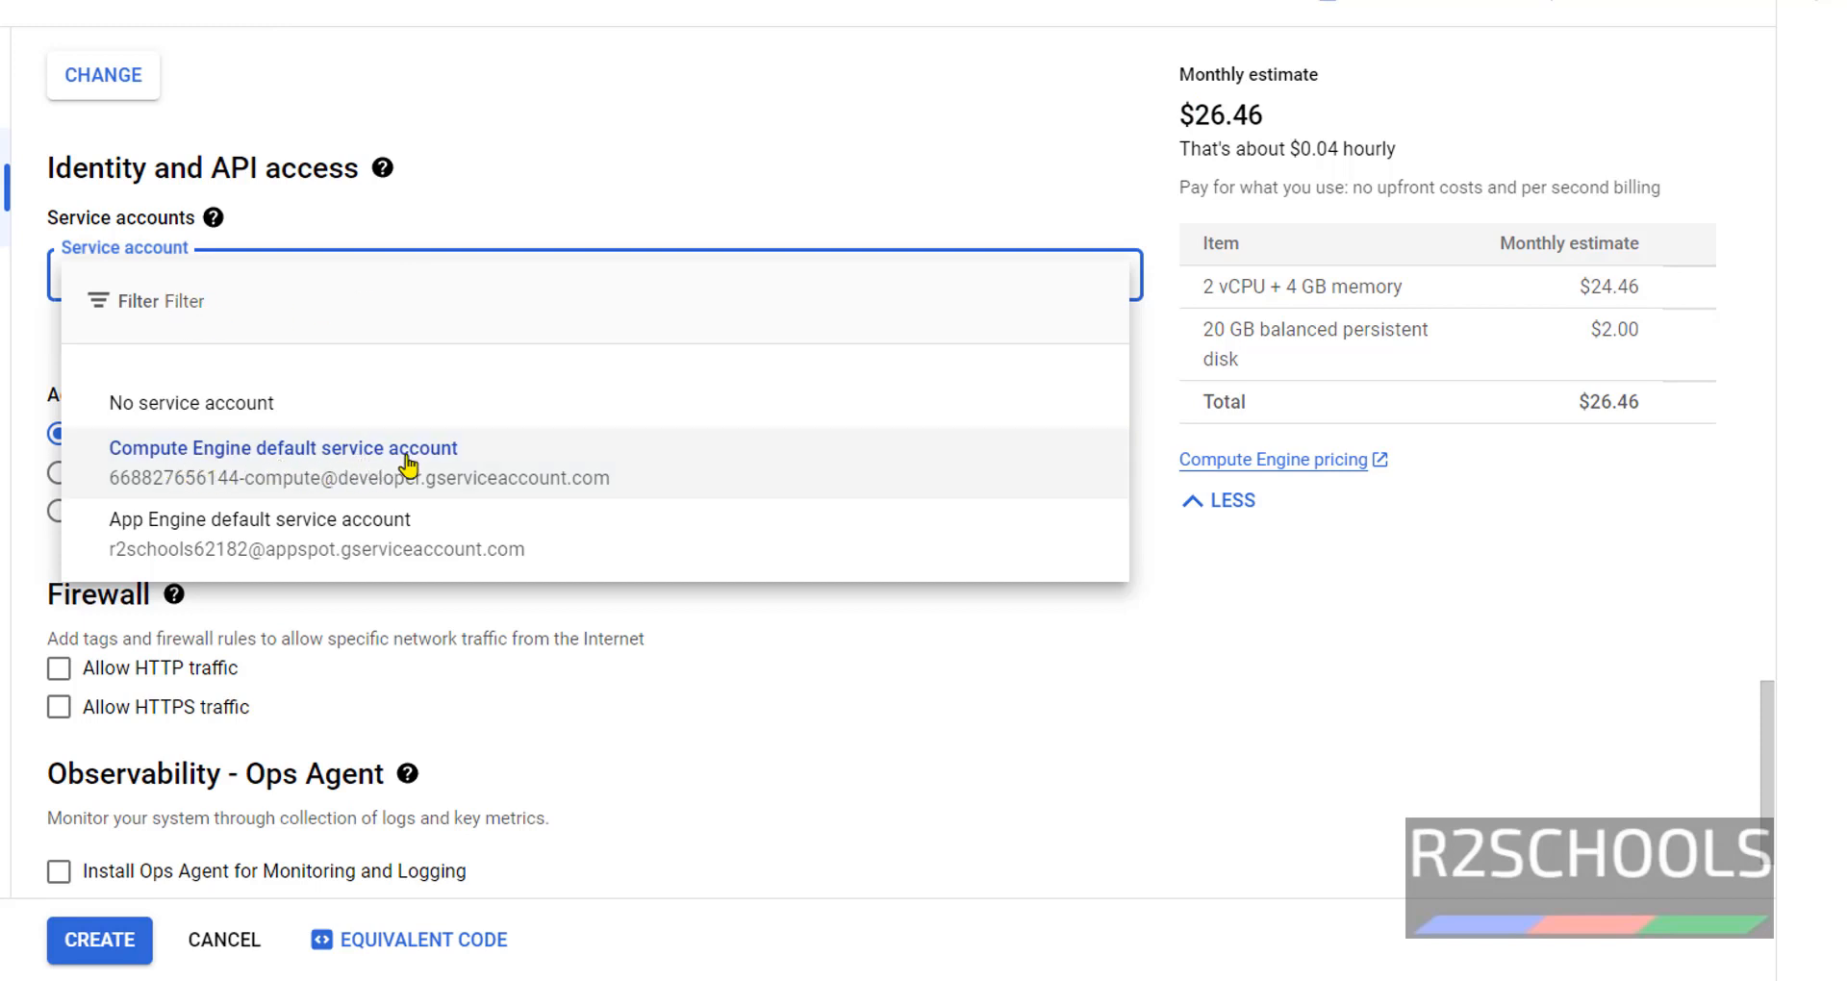
# Keep the Compute Engine default service account, allow HTTP and HTTPS traffic, and expand Advanced options.
pyautogui.click(340, 491)
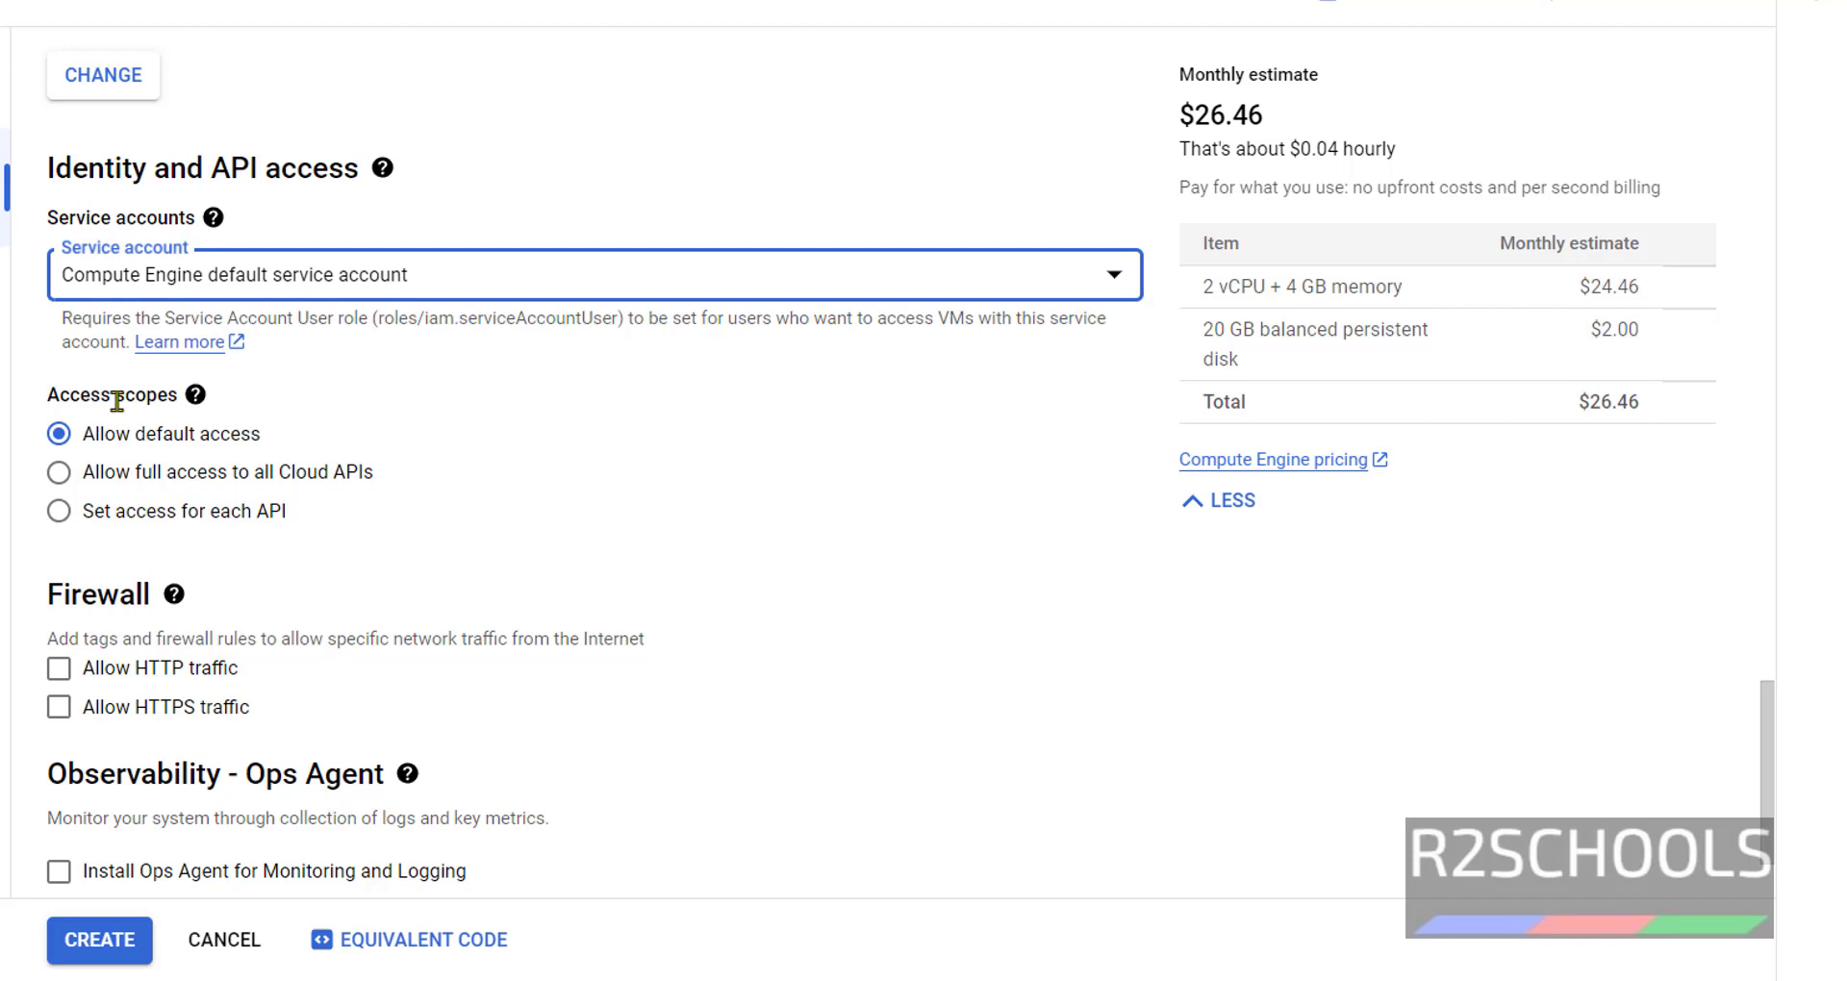
pyautogui.click(881, 541)
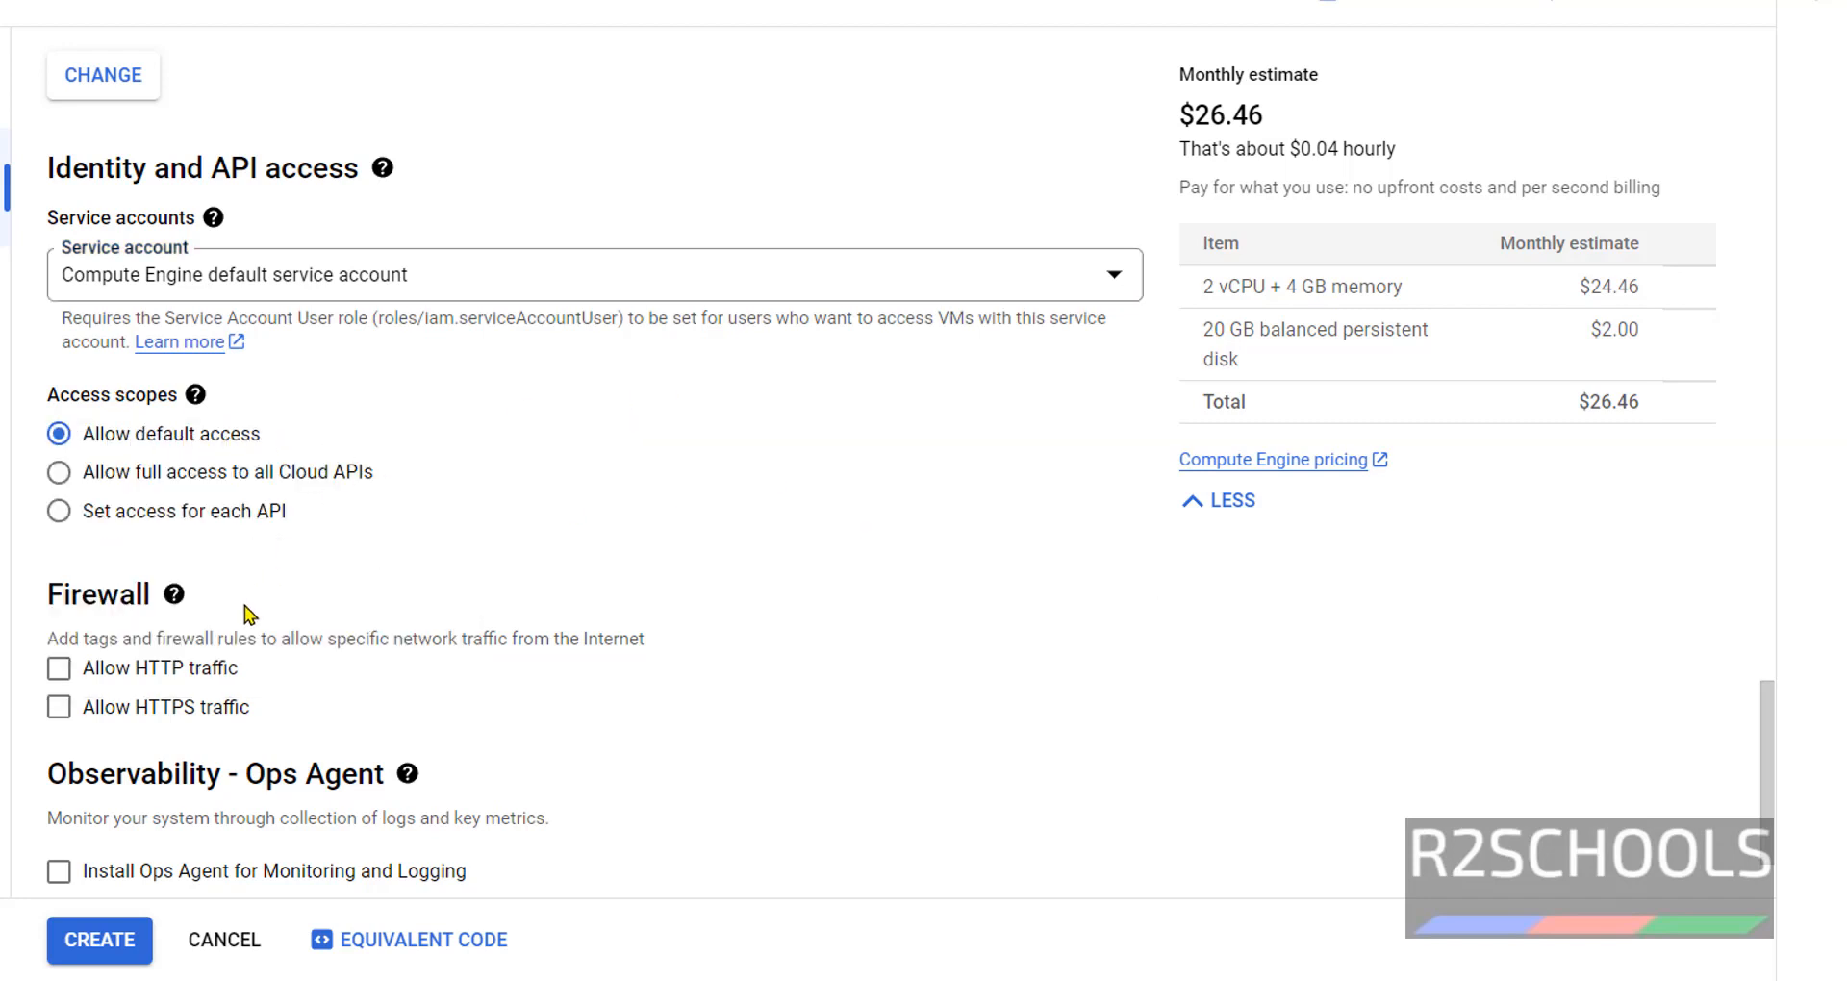
pyautogui.click(57, 668)
pyautogui.click(58, 708)
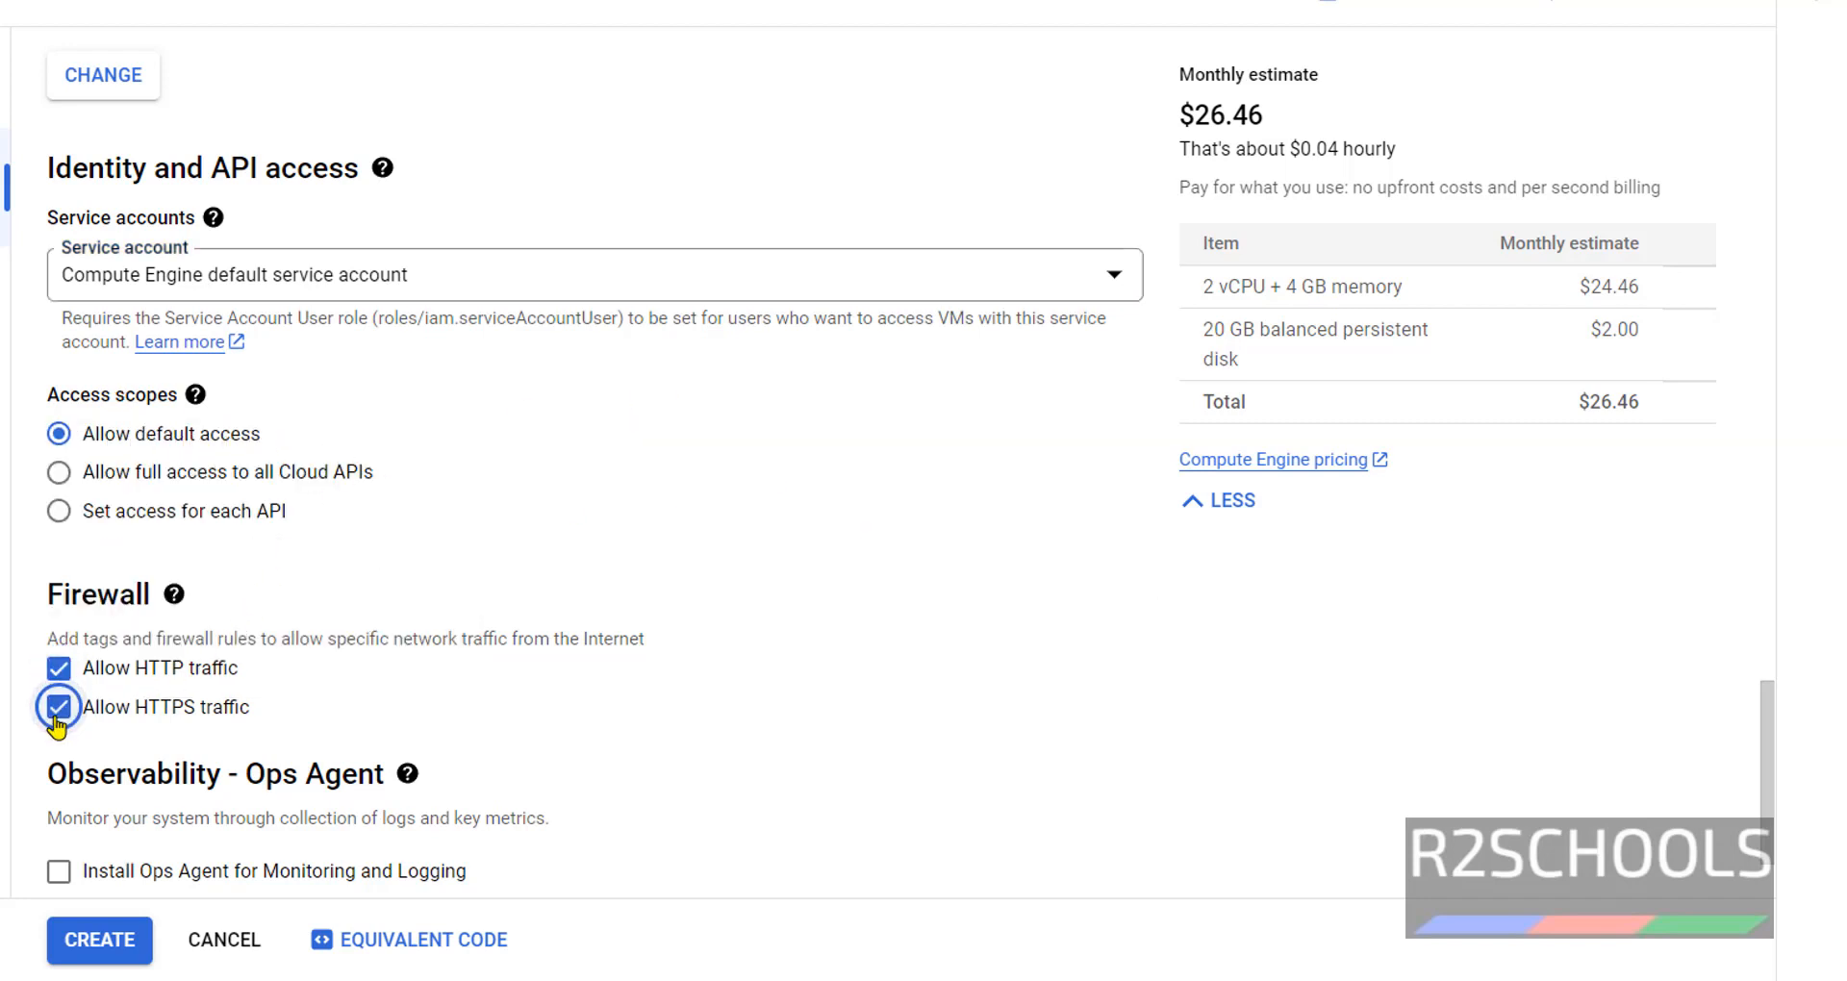
pyautogui.scroll(-1, 660, 640)
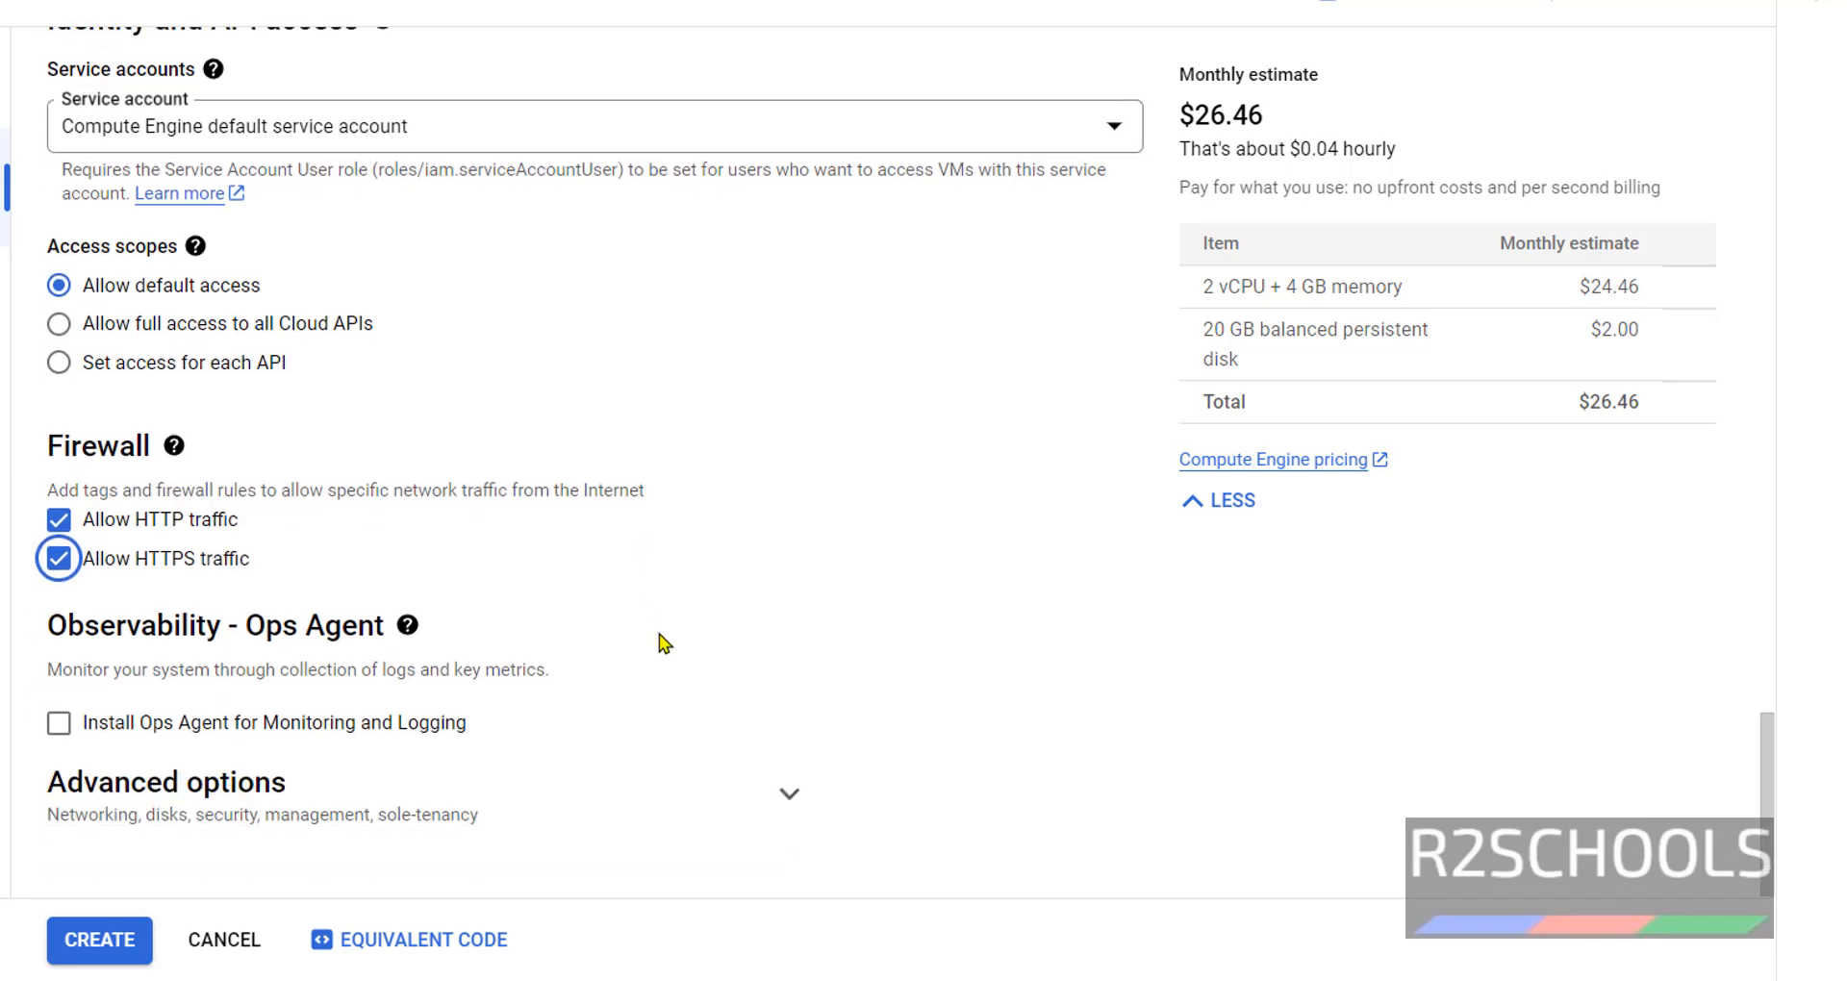
pyautogui.click(783, 795)
pyautogui.scroll(-4, 600, 584)
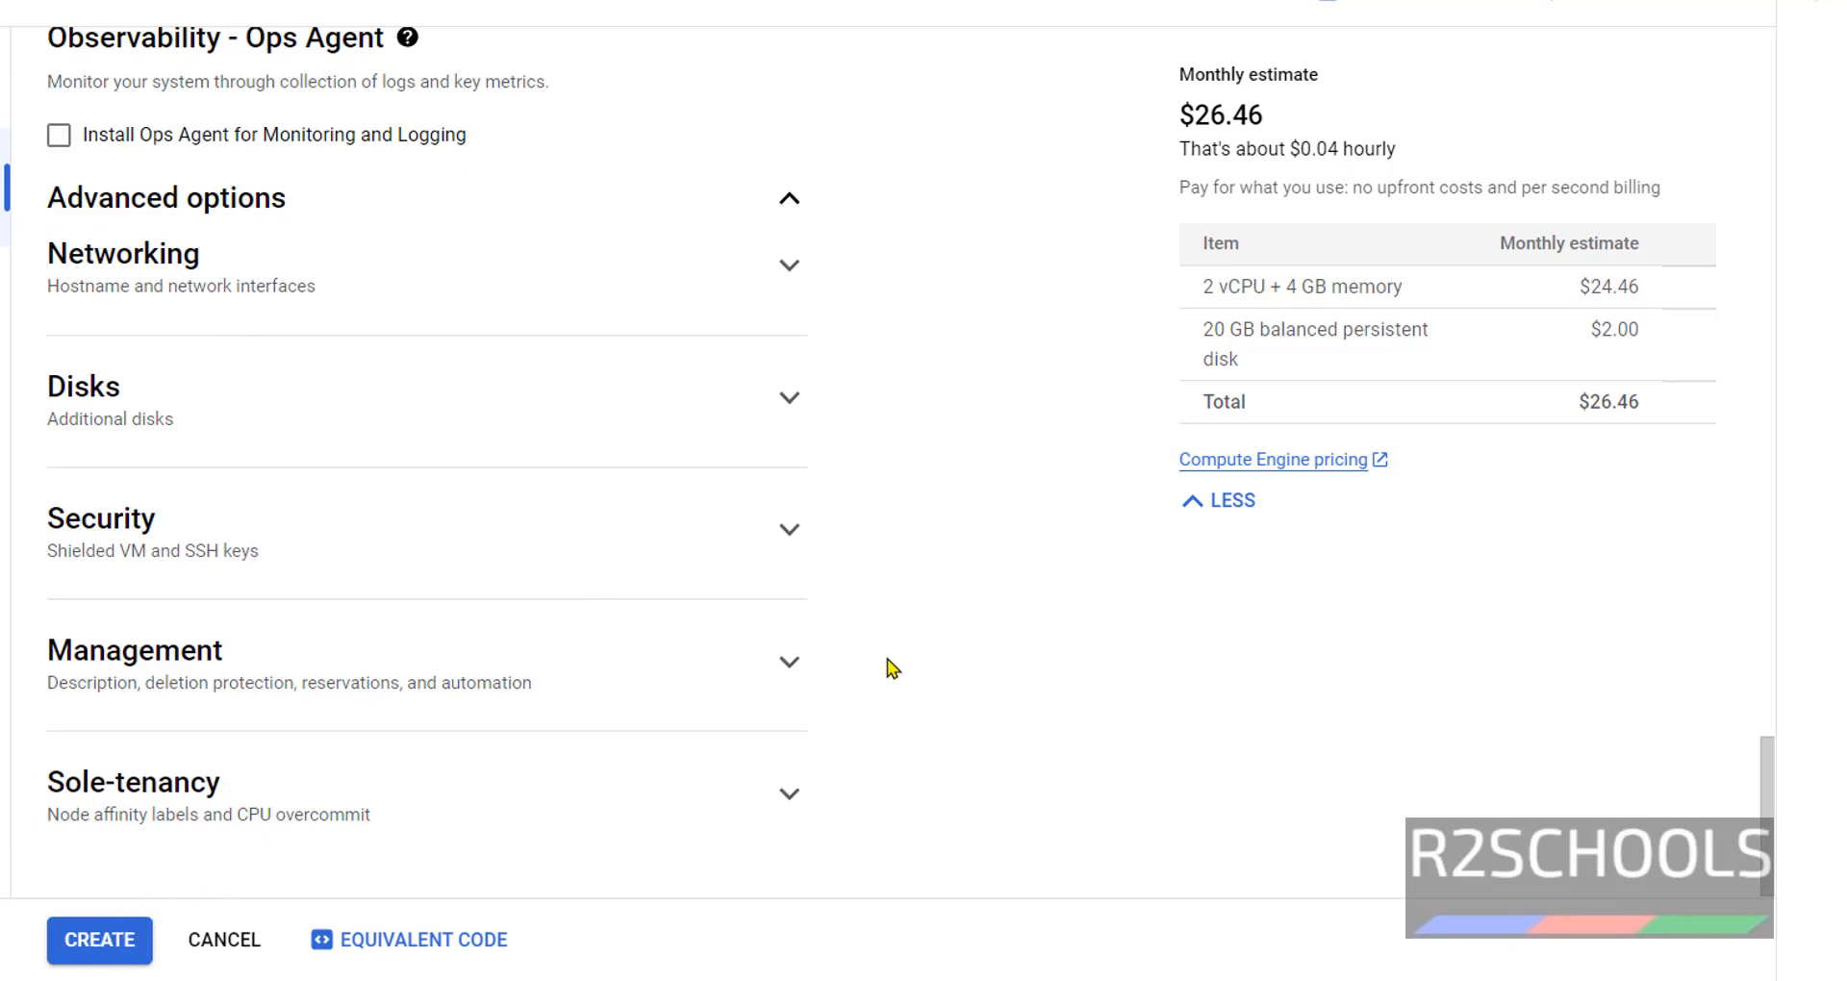
pyautogui.scroll(5, 886, 666)
pyautogui.scroll(5, 923, 651)
pyautogui.scroll(-4, 929, 641)
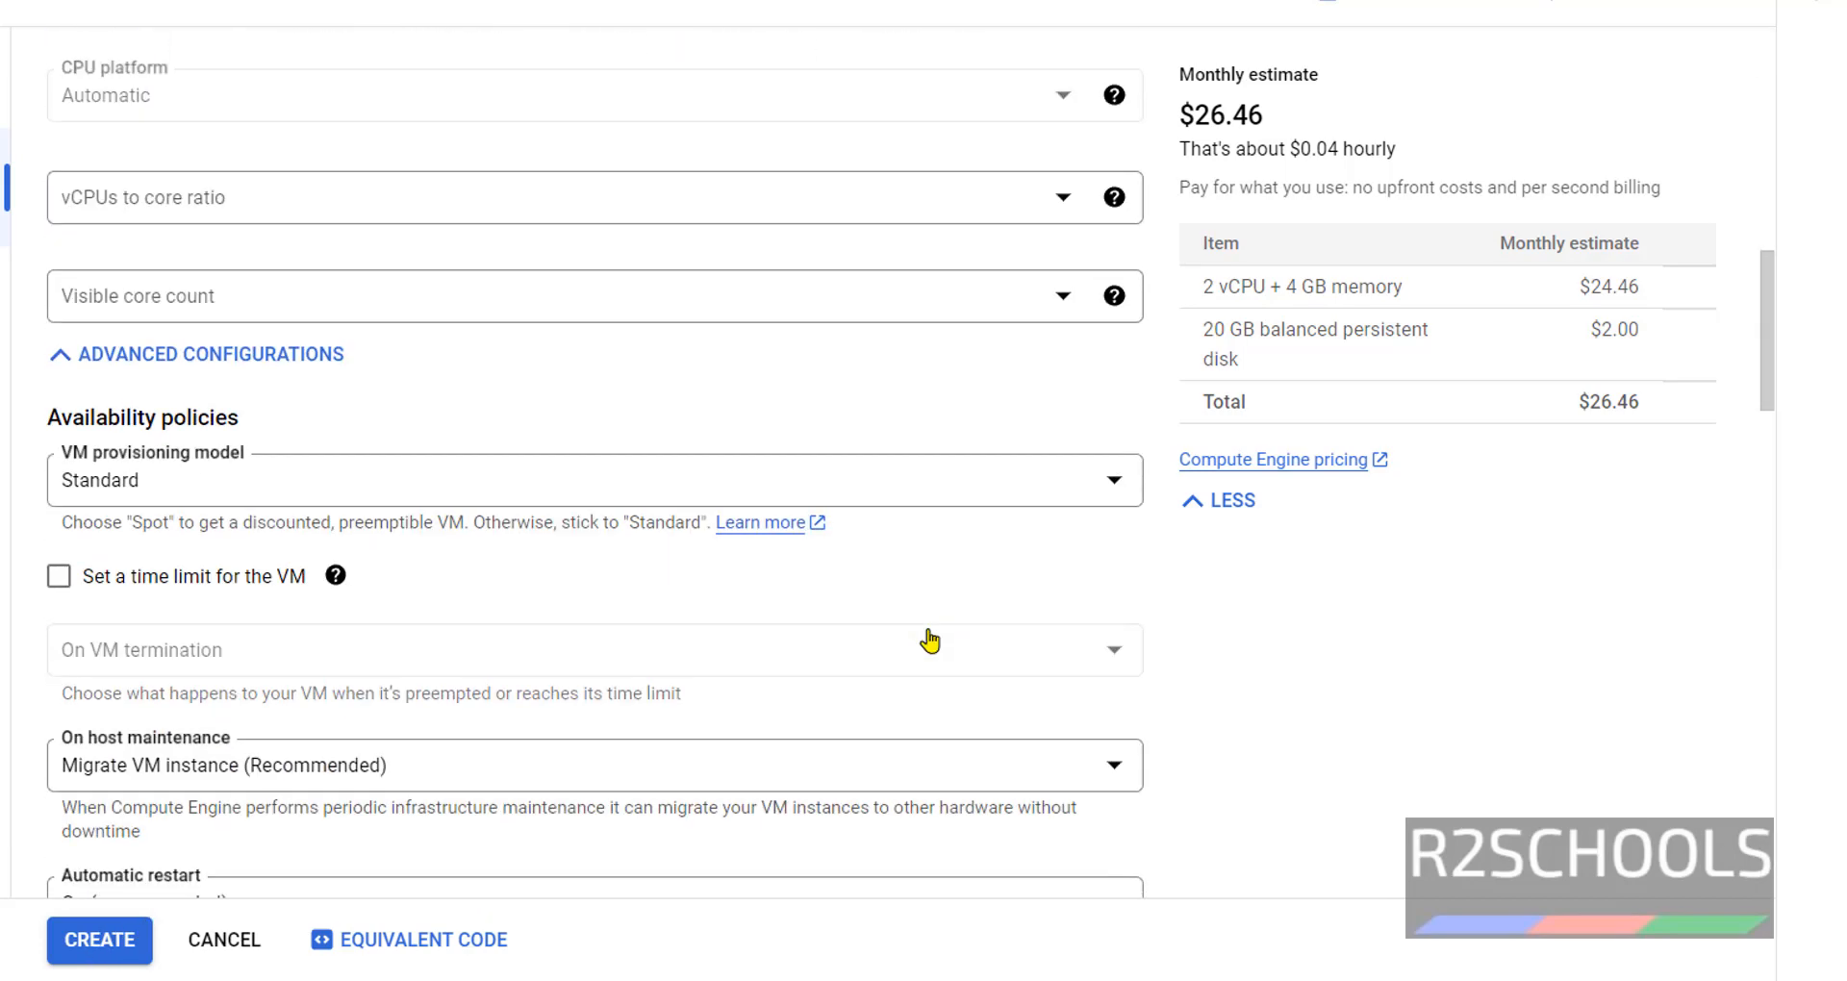
pyautogui.scroll(-8, 929, 640)
pyautogui.scroll(-5, 924, 636)
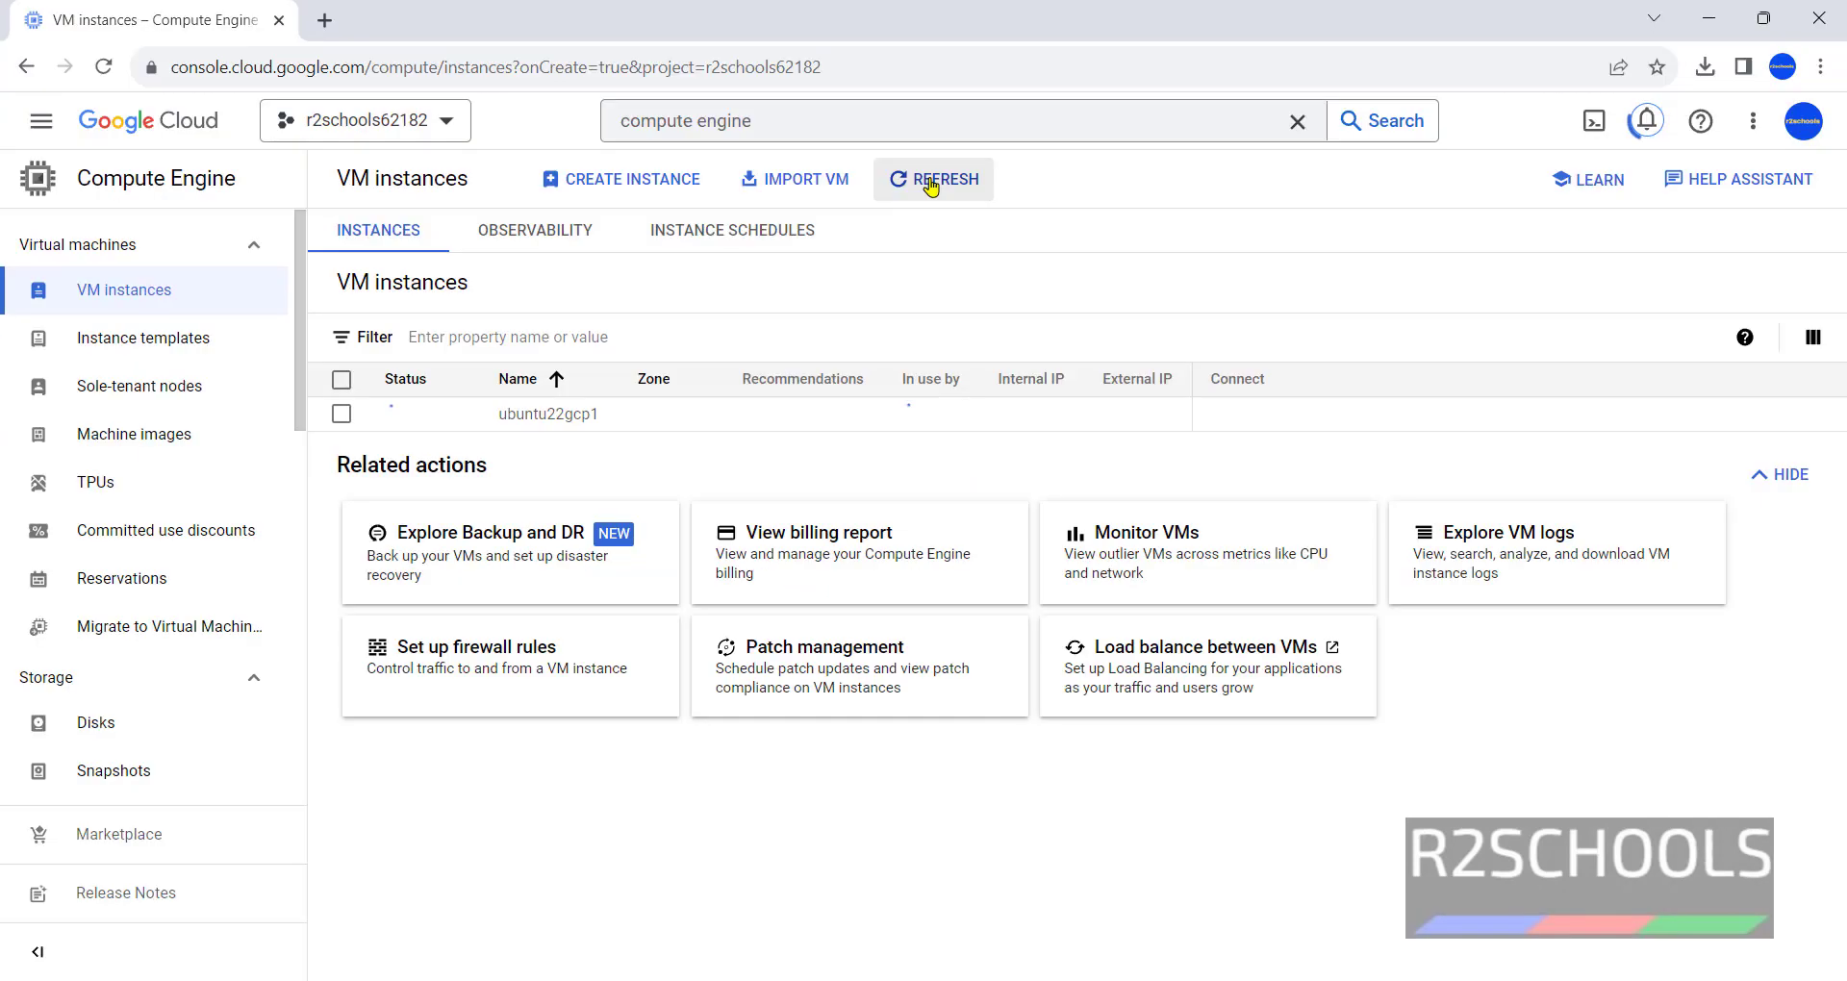
# Refresh the VM instances list to show ubuntu22gcp1's running status.
pyautogui.click(931, 179)
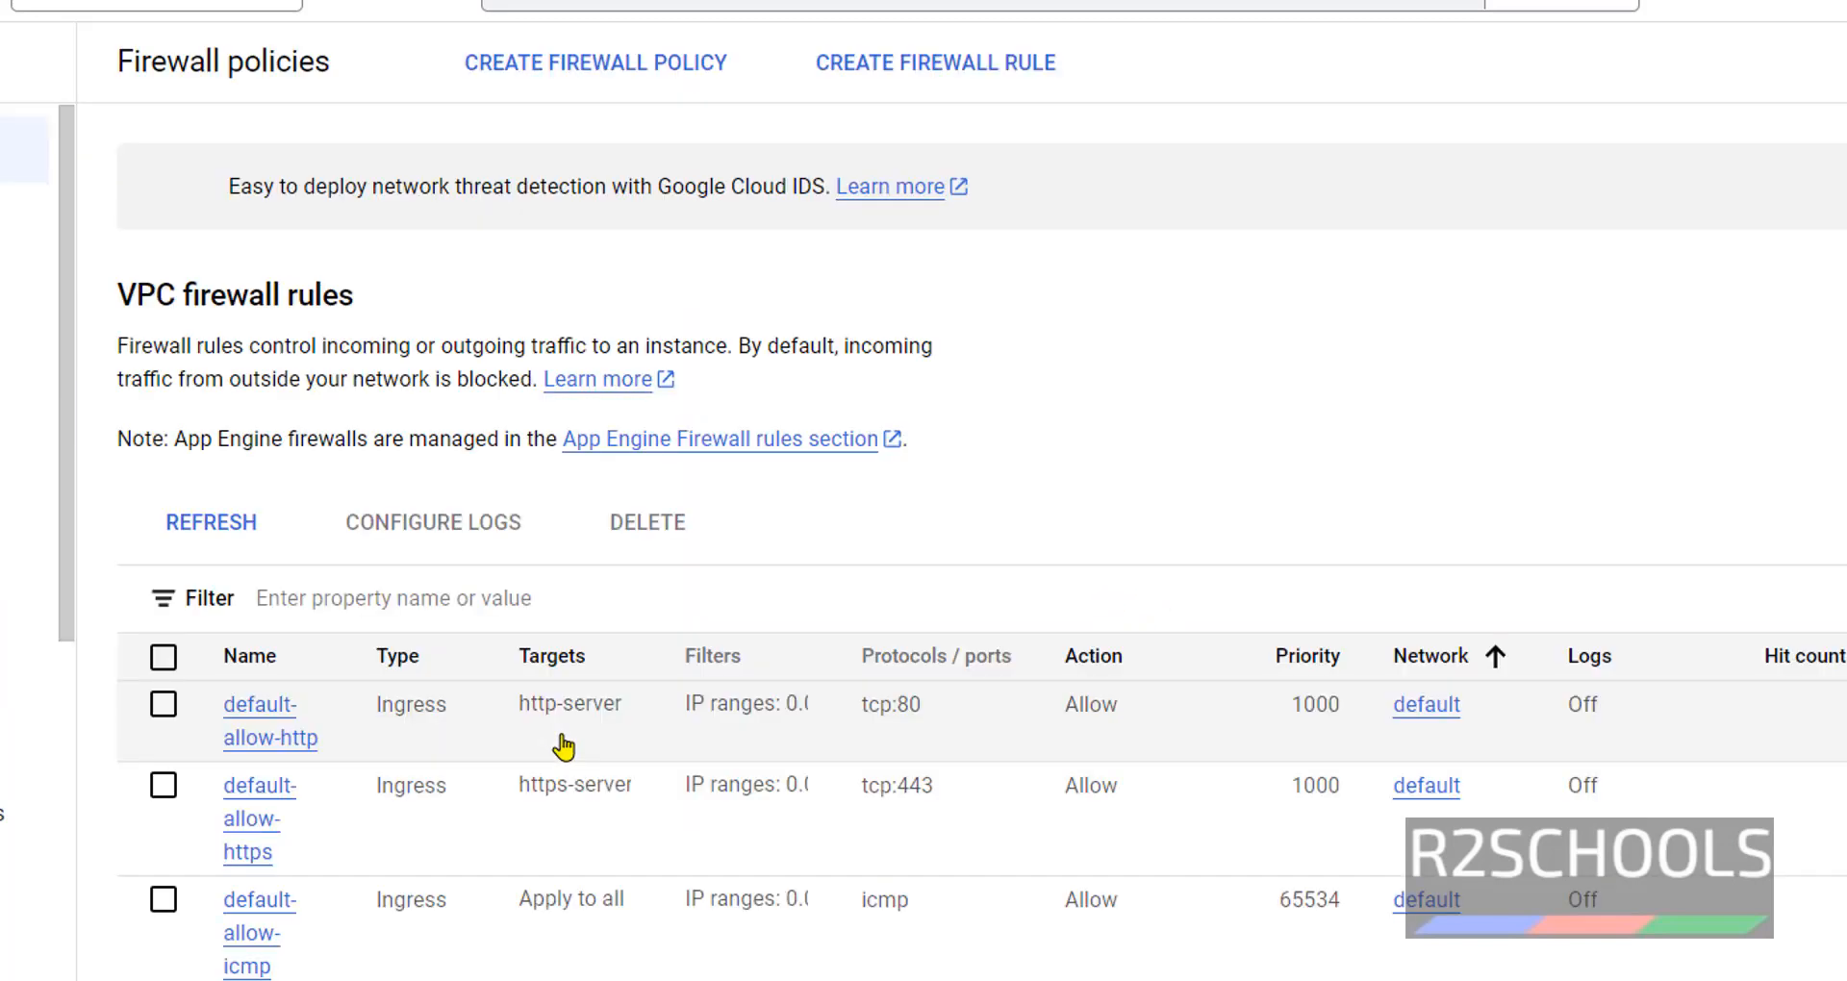
pyautogui.scroll(-2, 564, 736)
pyautogui.scroll(2, 669, 408)
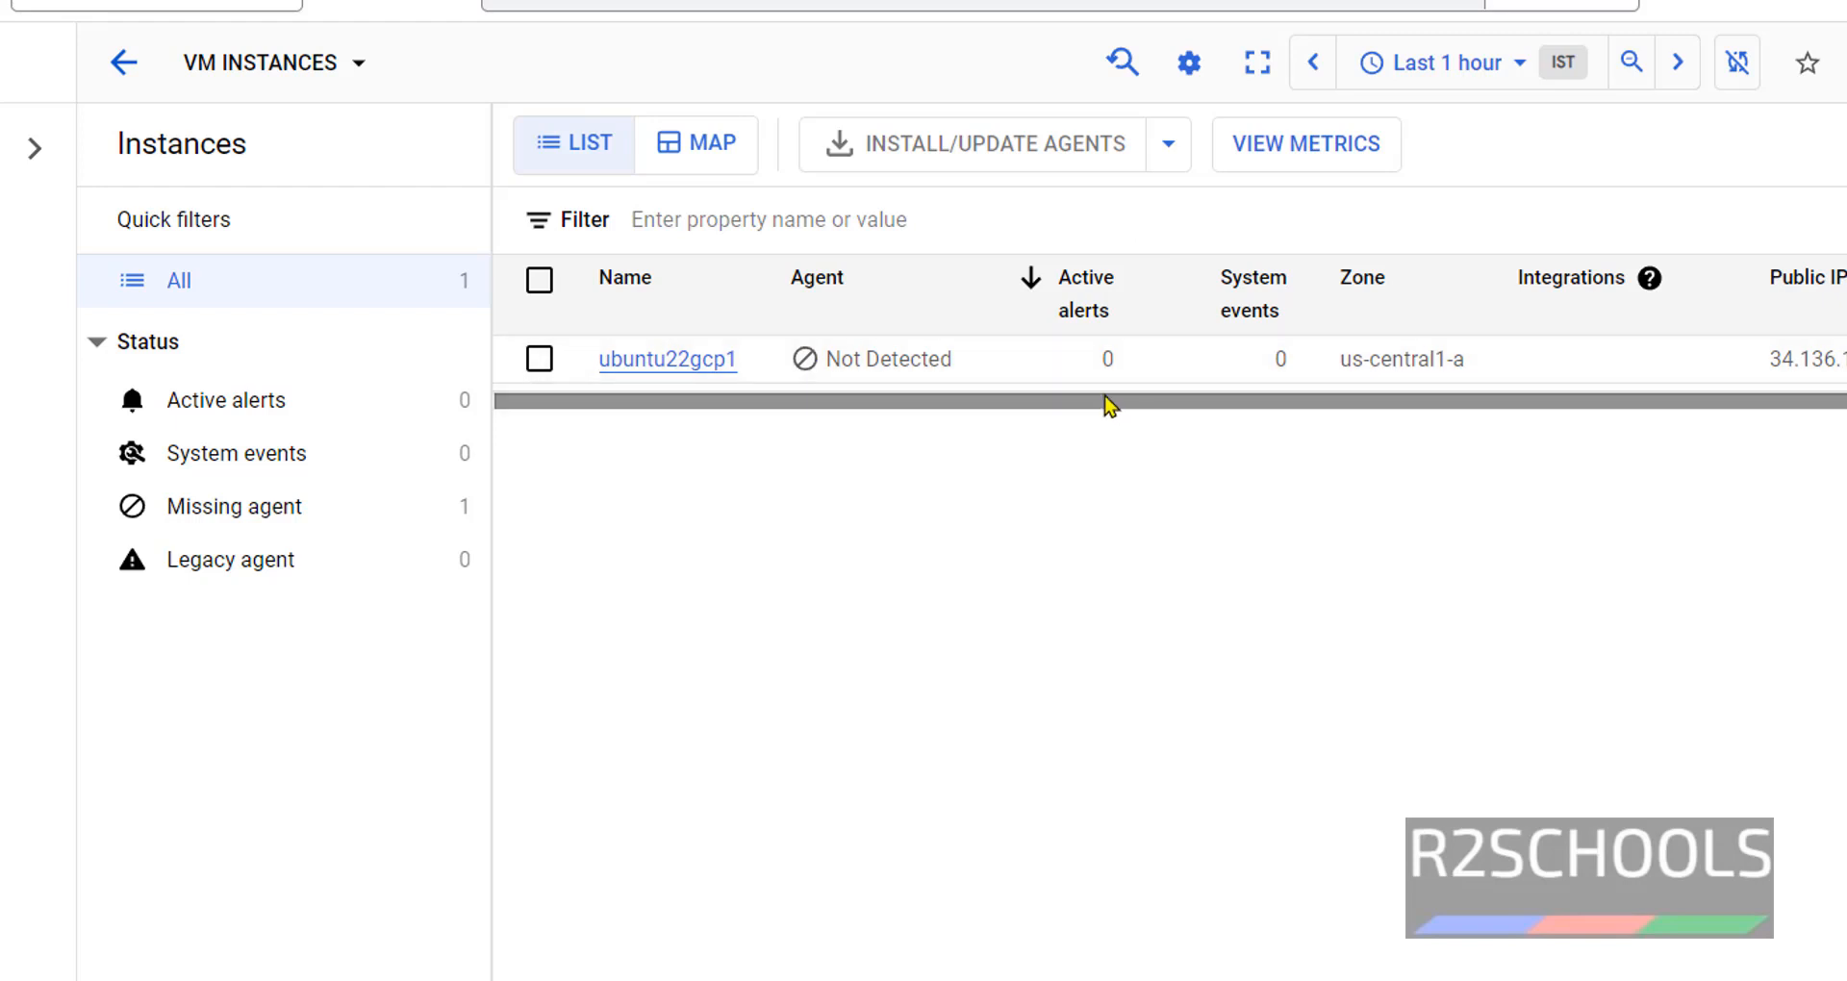
pyautogui.moveTo(1192, 402)
pyautogui.mouseDown()
pyautogui.moveTo(1724, 433)
pyautogui.moveTo(623, 616)
pyautogui.mouseUp()
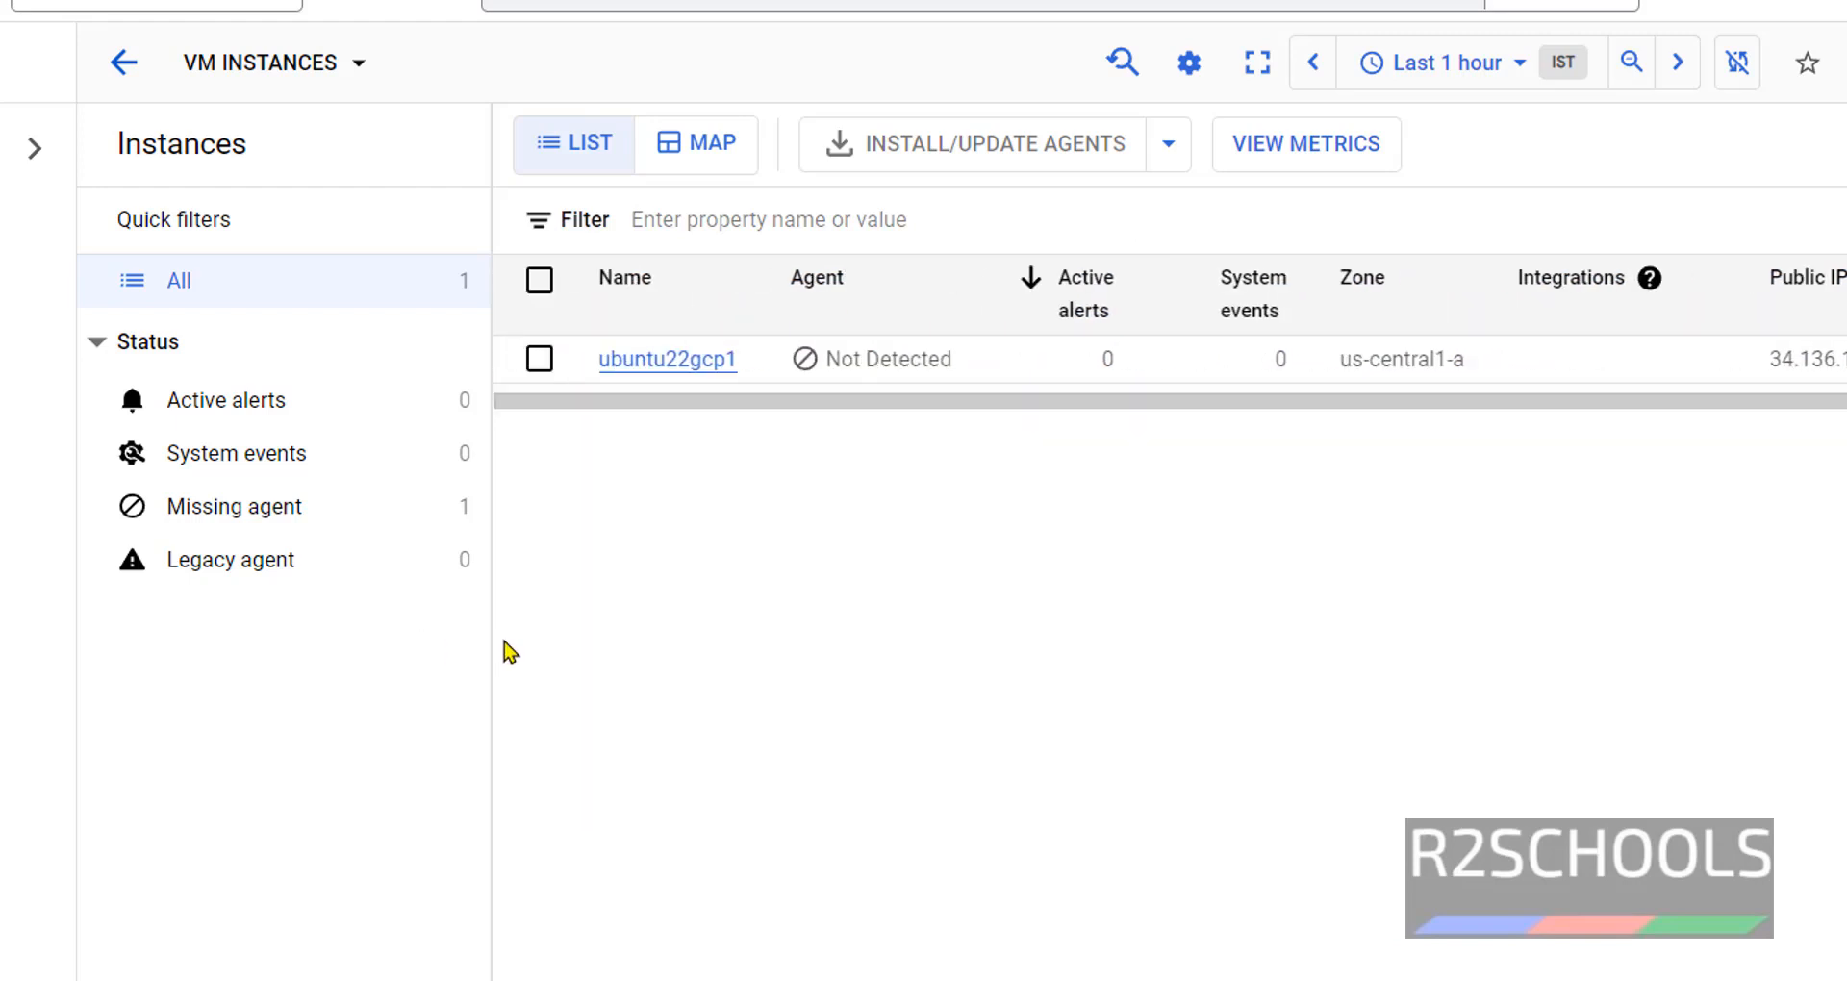
# Open the ubuntu22gcp1 instance details page showing status Running.
pyautogui.click(260, 62)
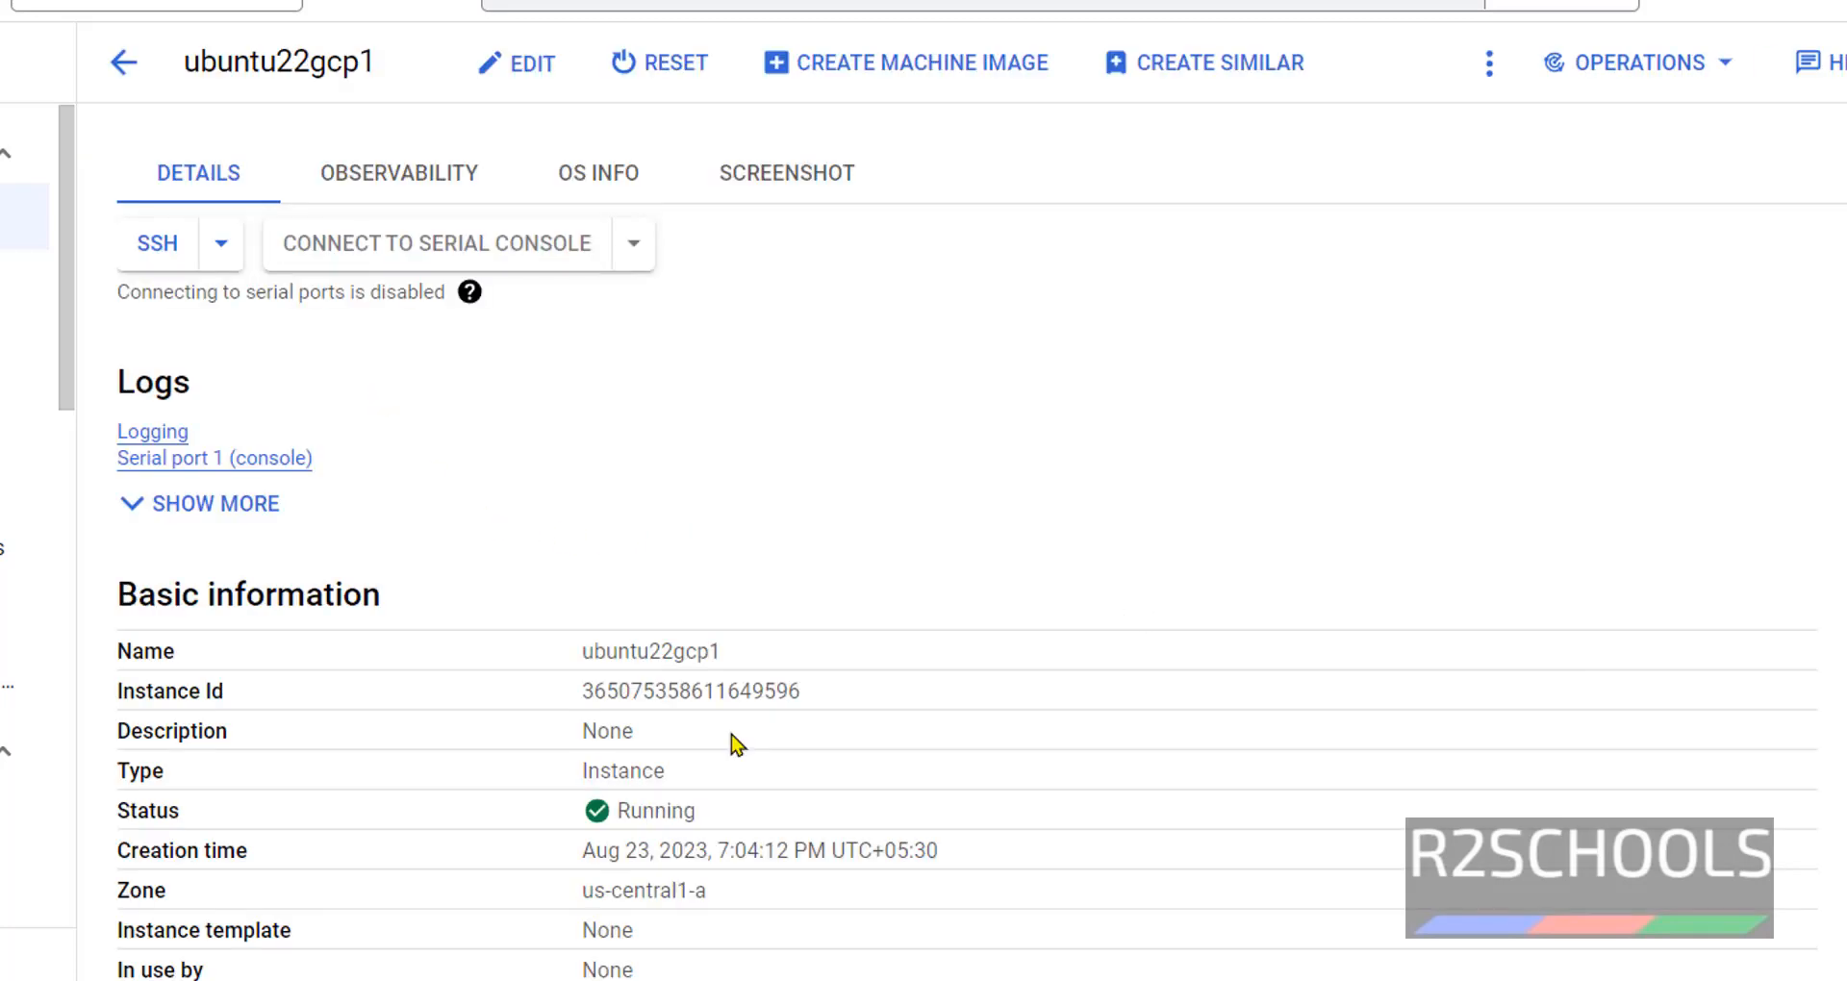
pyautogui.scroll(-5, 744, 738)
pyautogui.scroll(-5, 744, 739)
pyautogui.scroll(-5, 744, 739)
pyautogui.scroll(2, 744, 739)
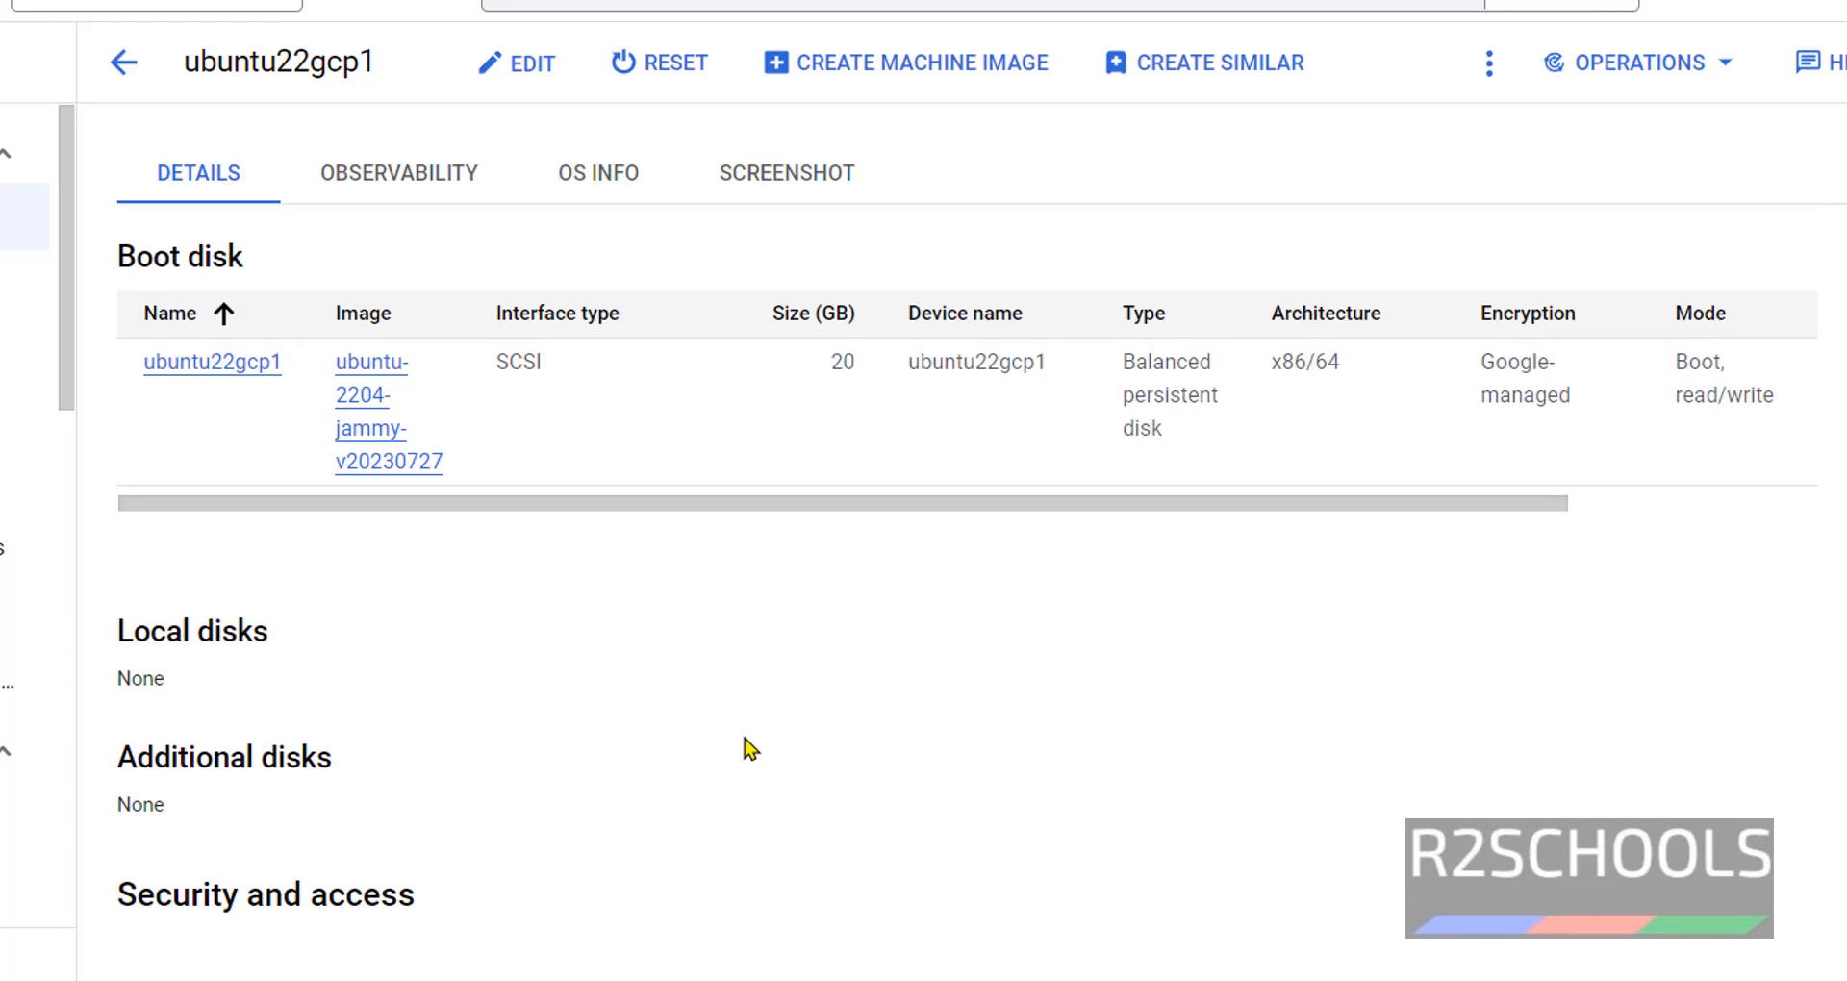
pyautogui.scroll(-2, 745, 739)
pyautogui.scroll(5, 745, 739)
pyautogui.scroll(5, 738, 734)
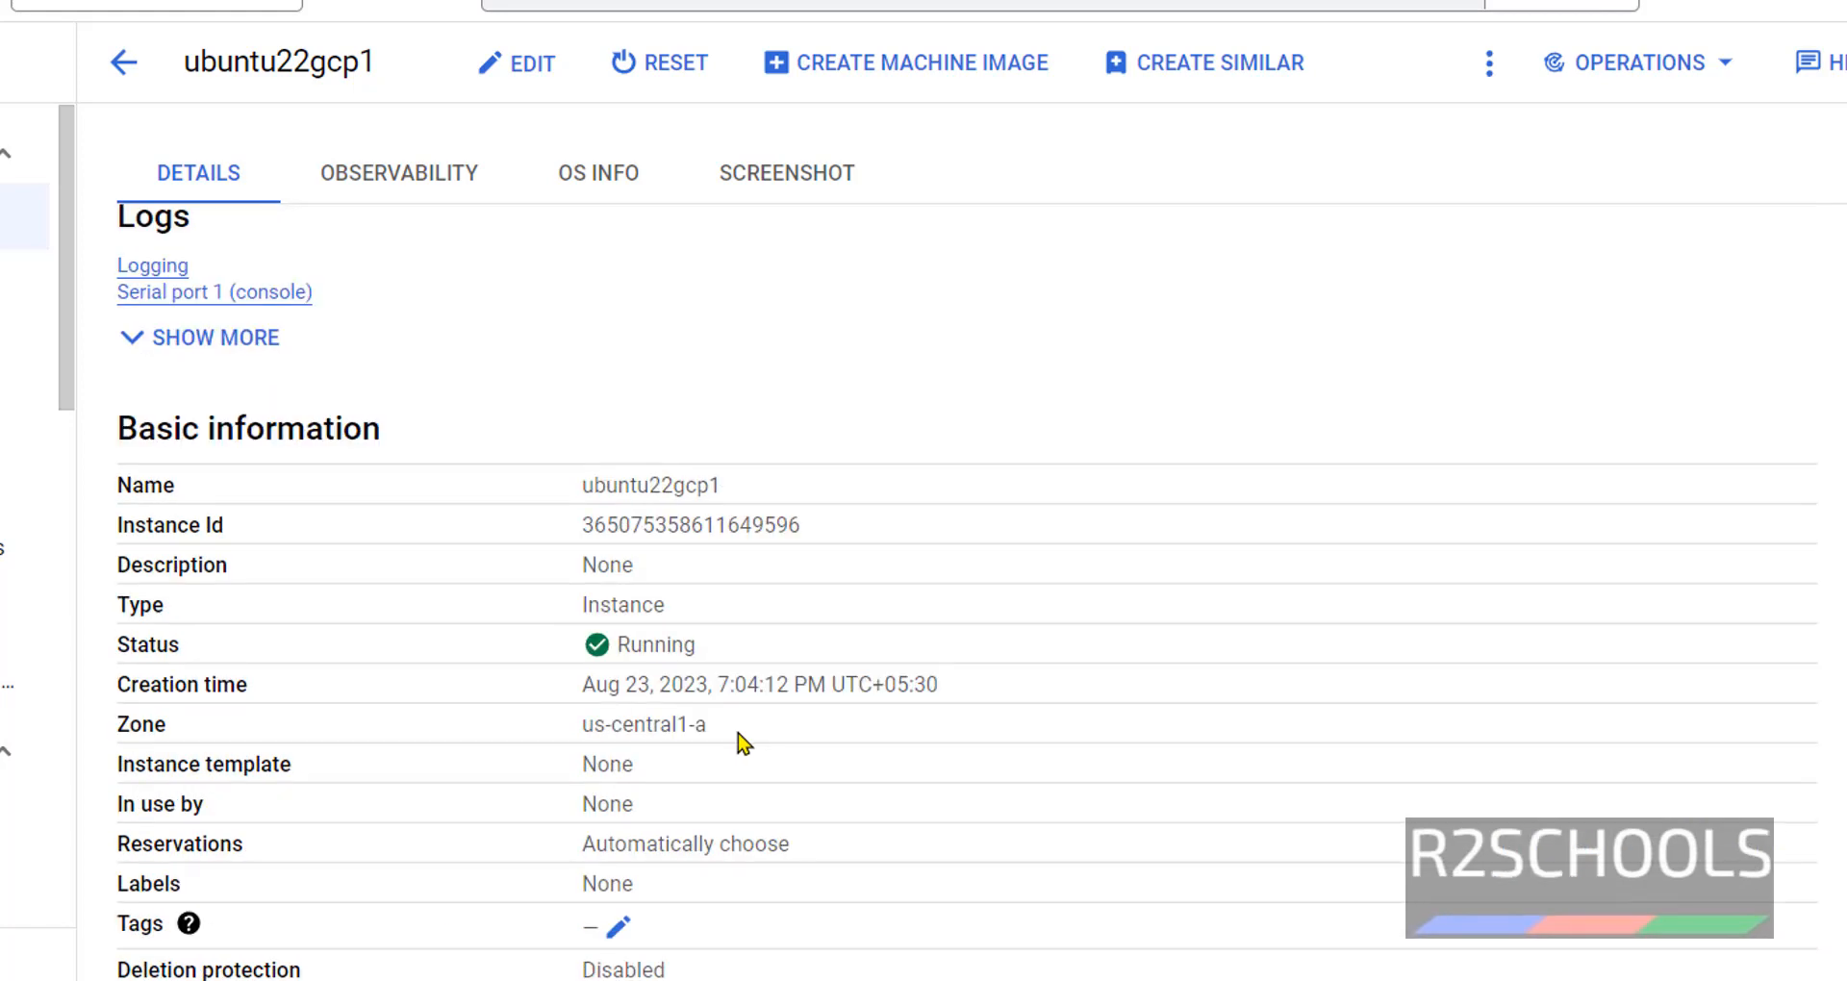
pyautogui.scroll(2, 738, 733)
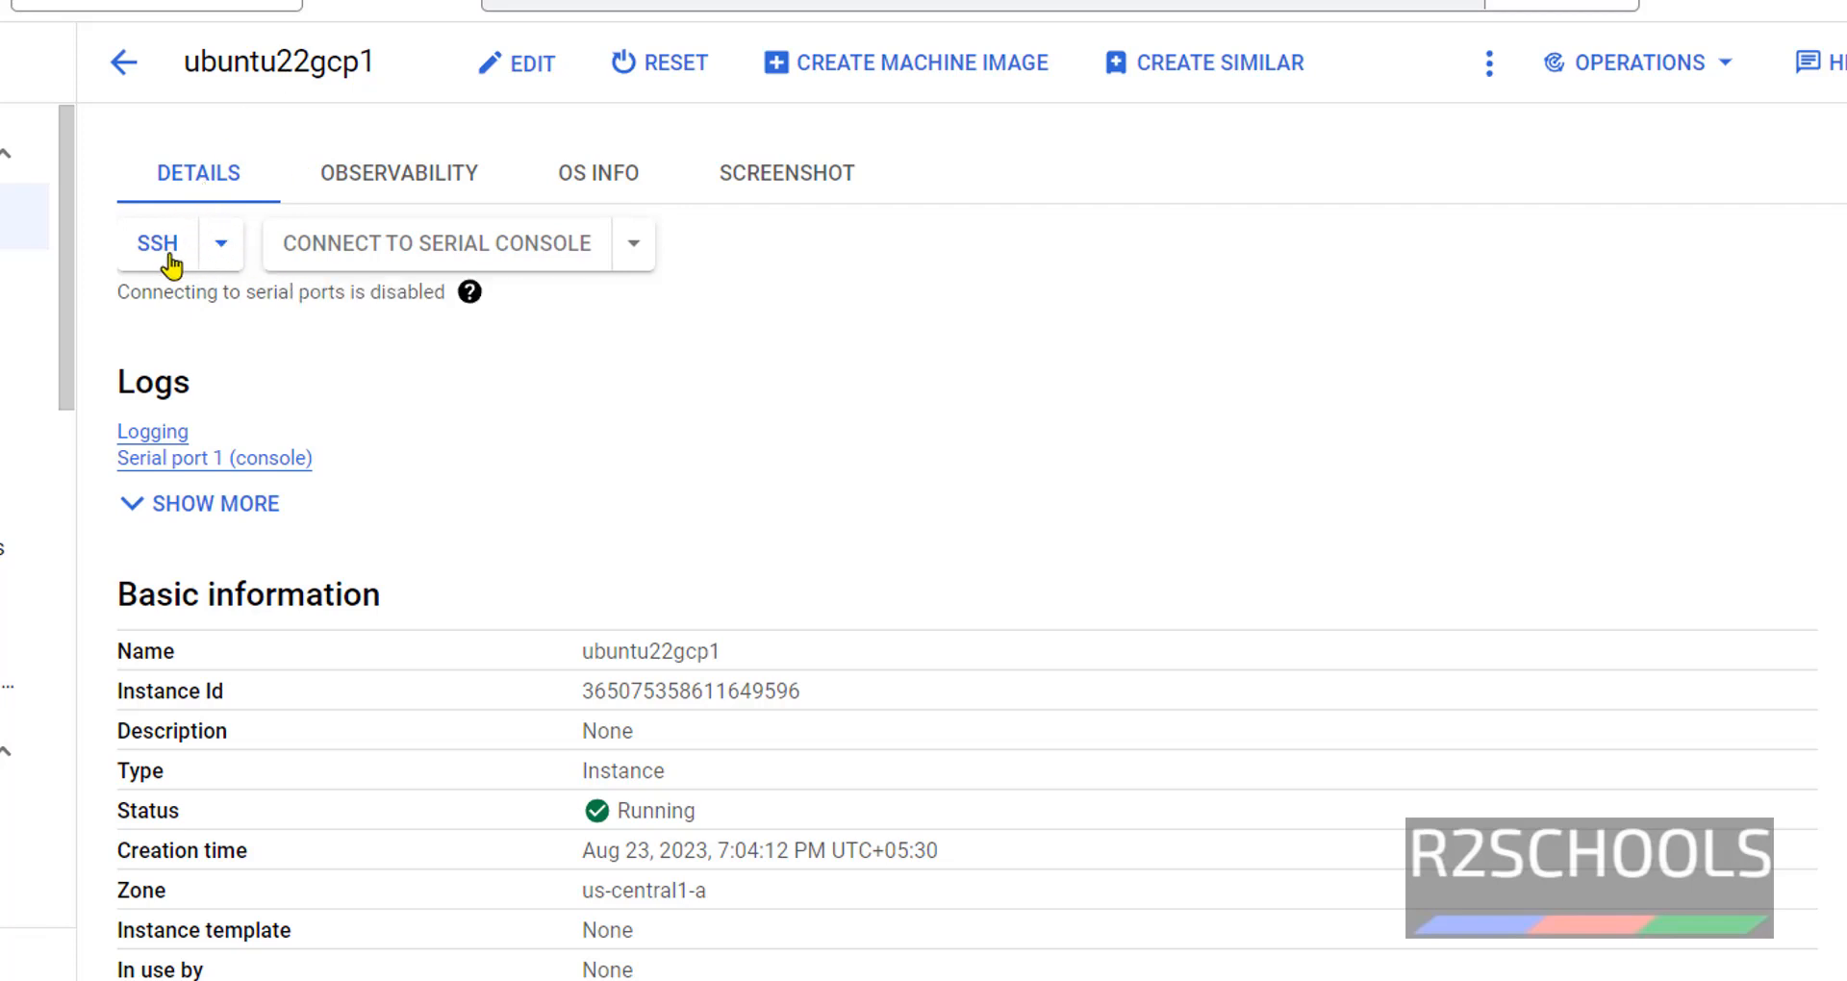
# Return from the instance details to the VM instances list.
pyautogui.click(122, 63)
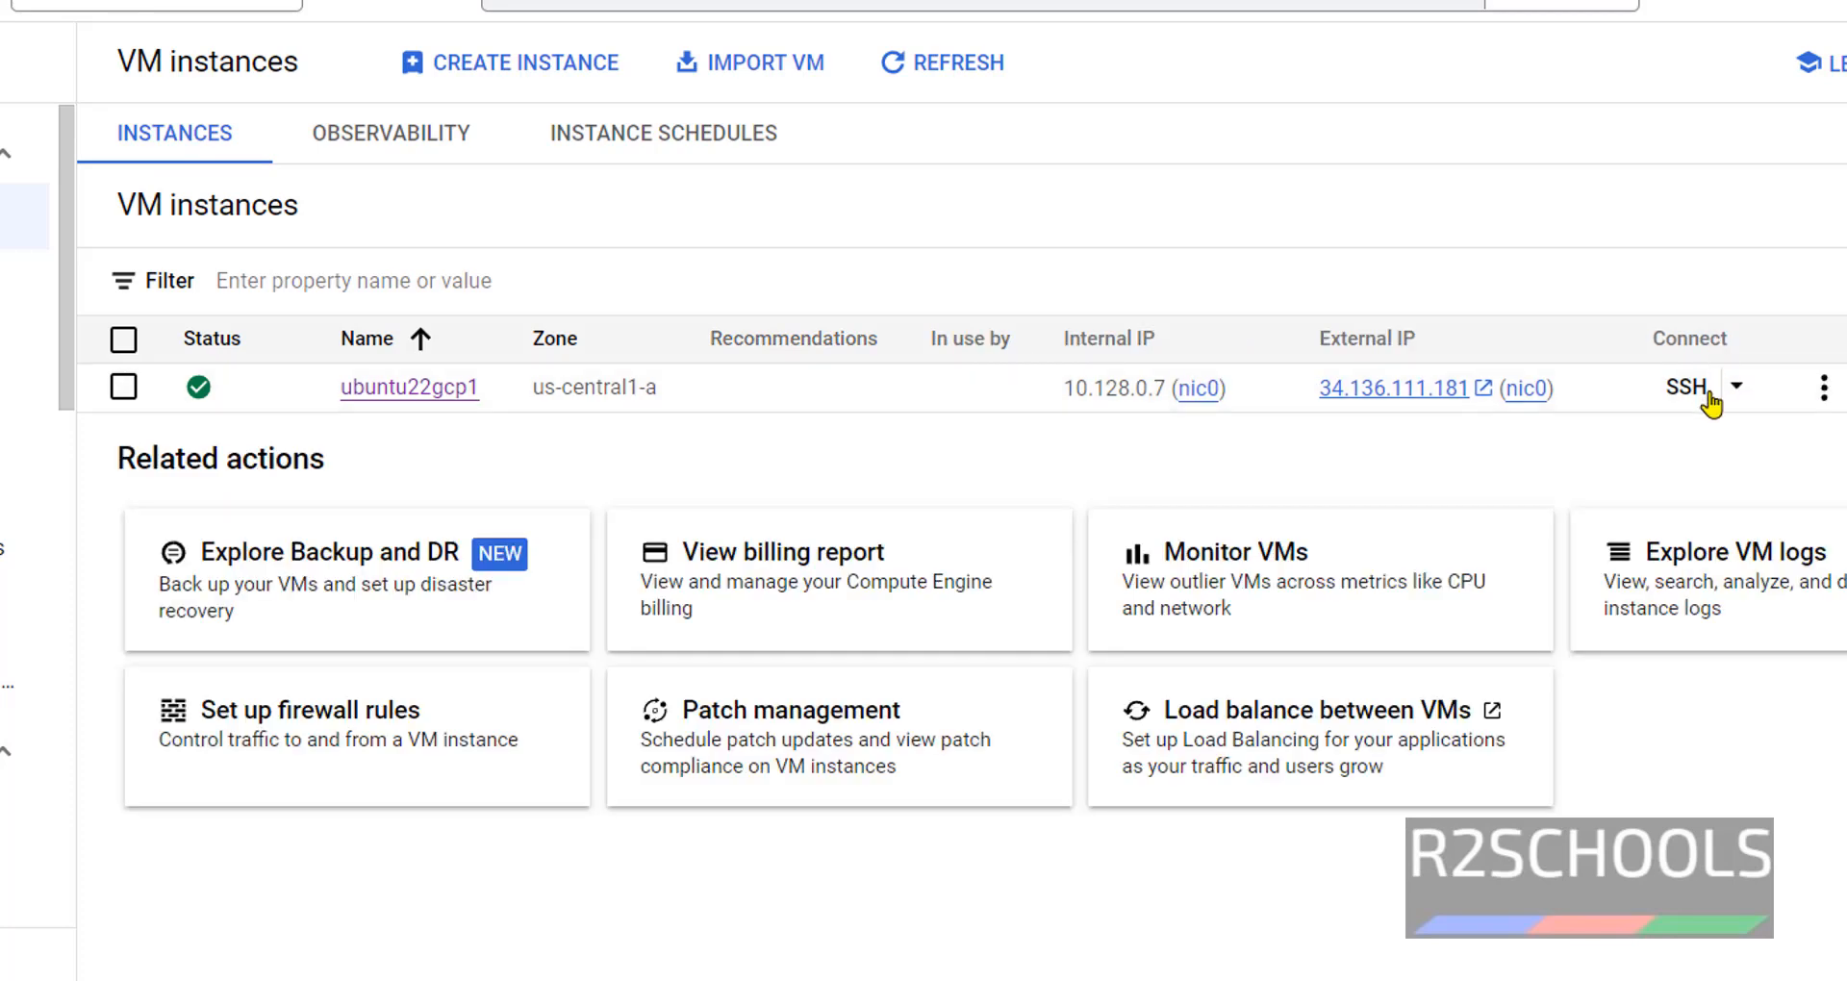
# Launch an SSH-in-browser session to ubuntu22gcp1 via 'Open in browser window'.
pyautogui.click(1737, 386)
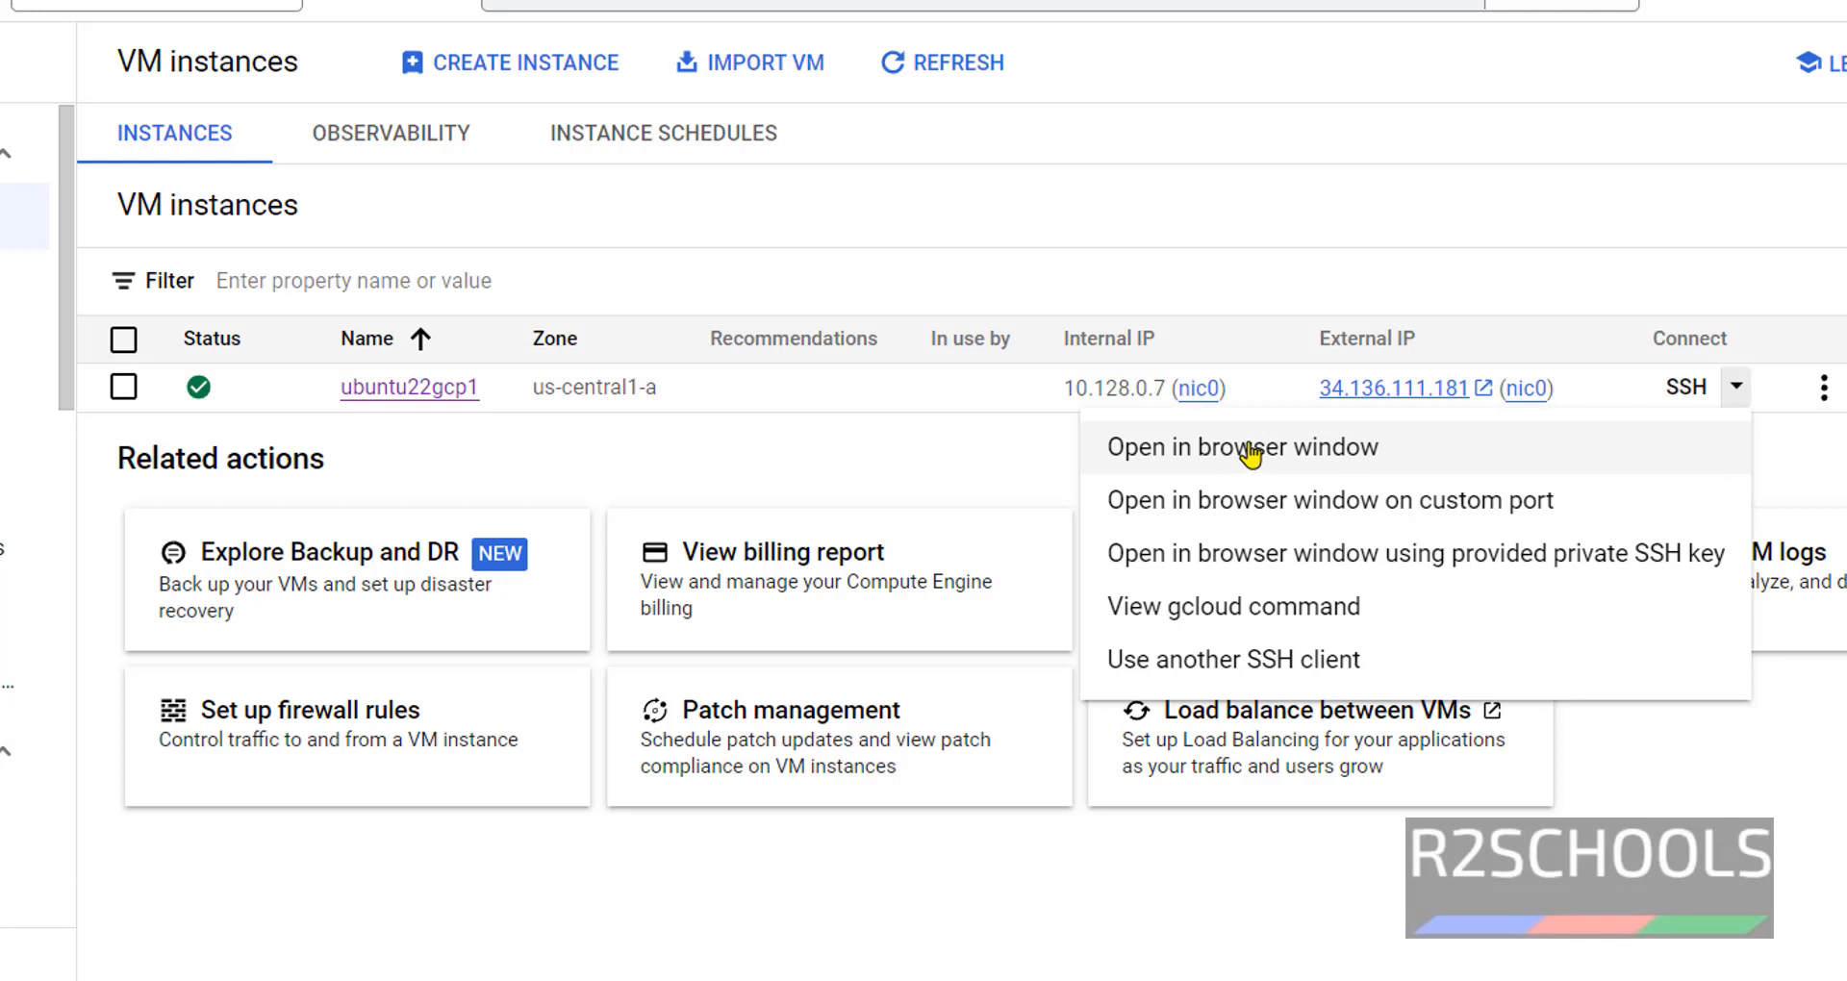
pyautogui.click(306, 822)
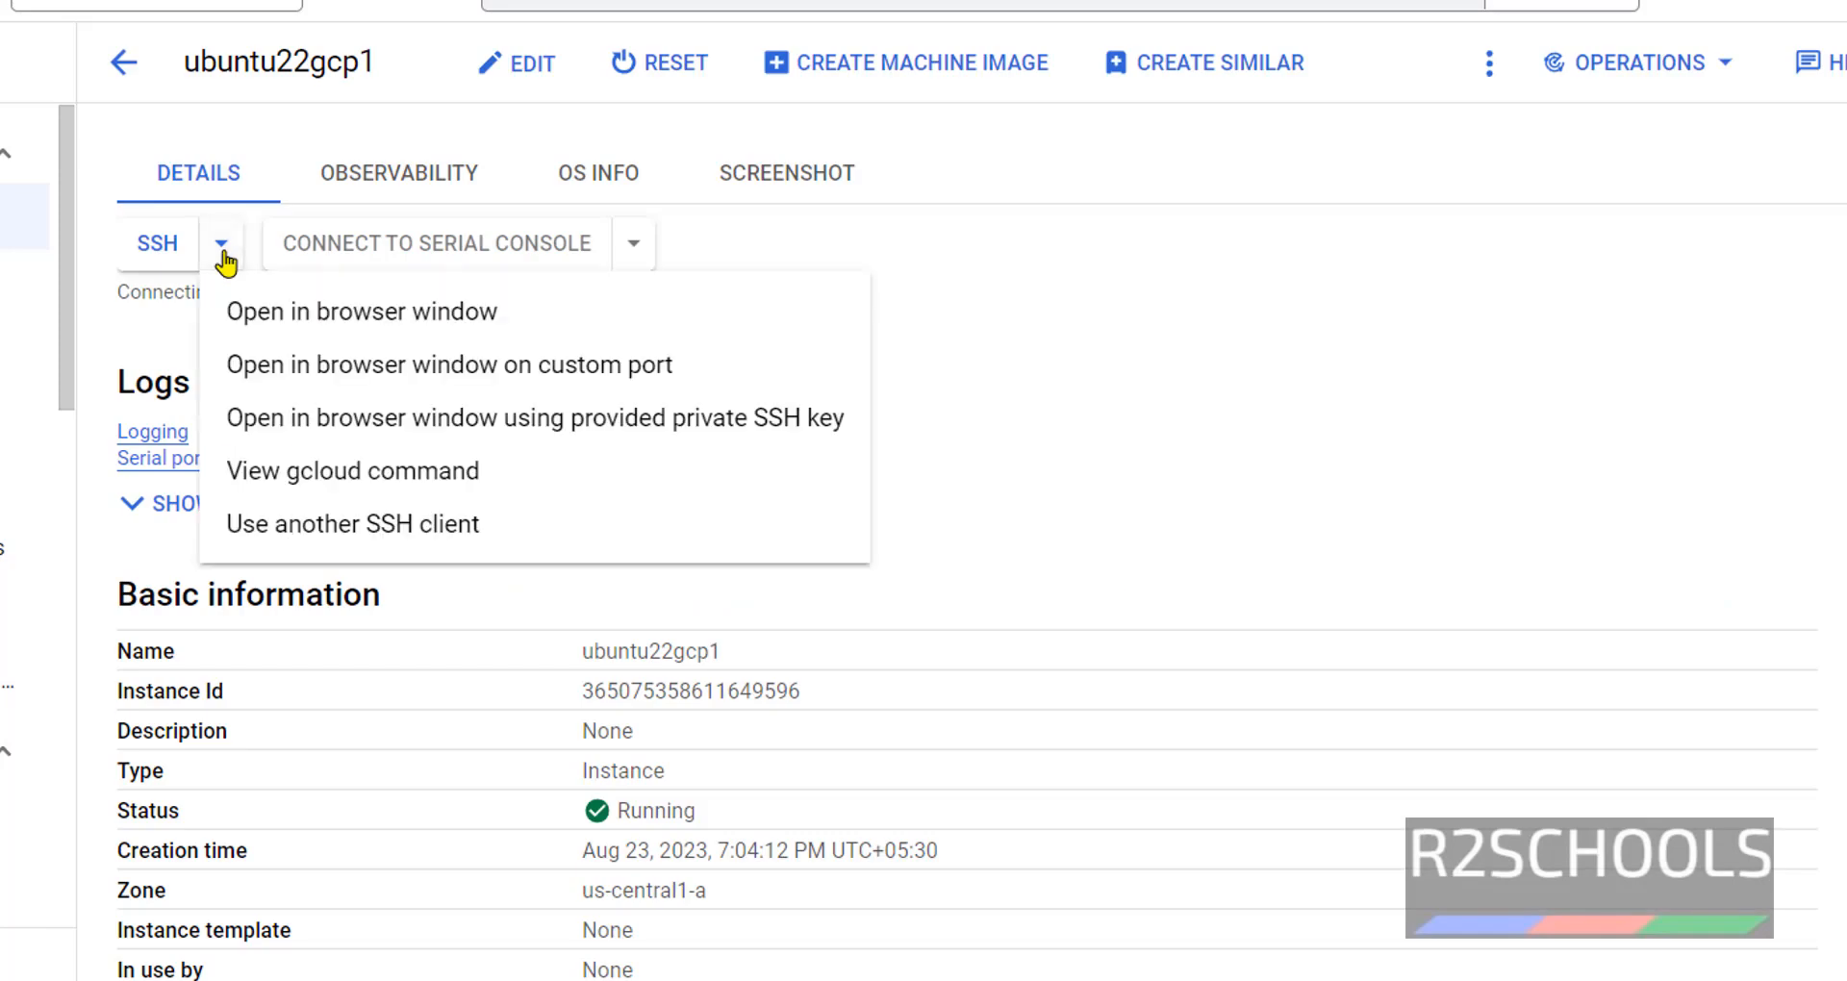
pyautogui.click(325, 329)
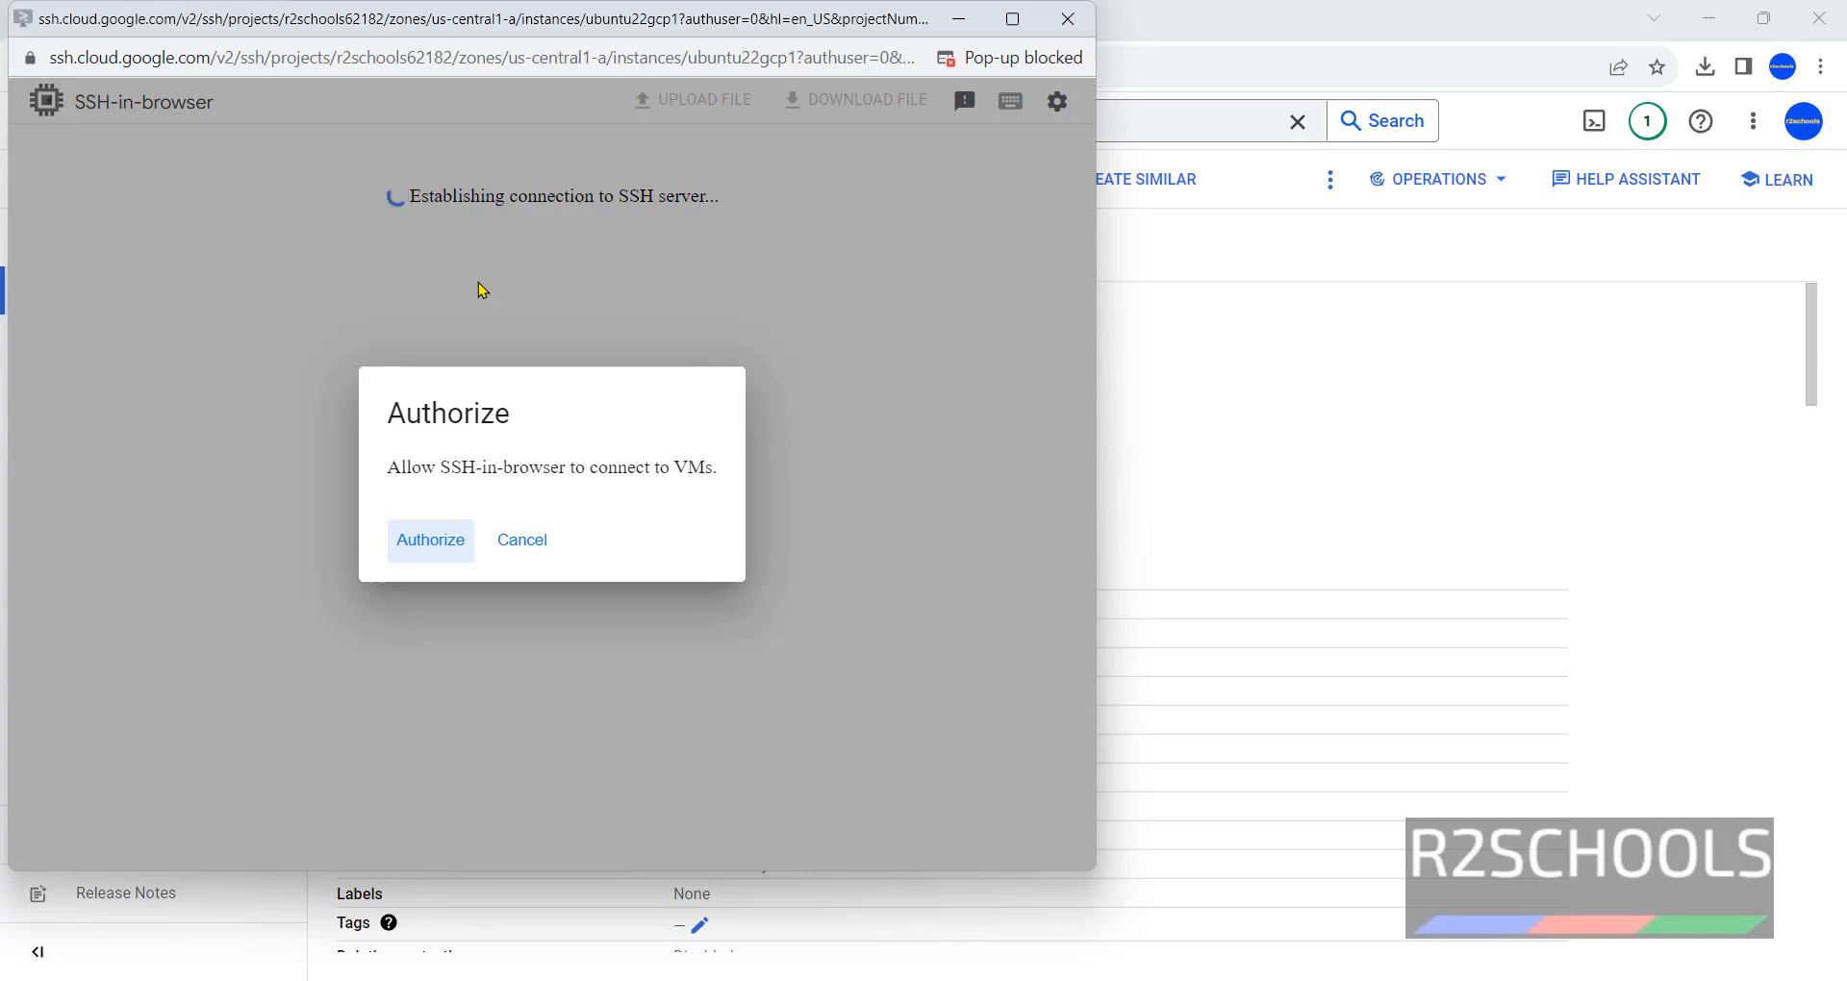
# Authorize the browser SSH connection so the Ubuntu 22.04.2 LTS shell on ubuntu22gcp1 appears.
pyautogui.click(429, 540)
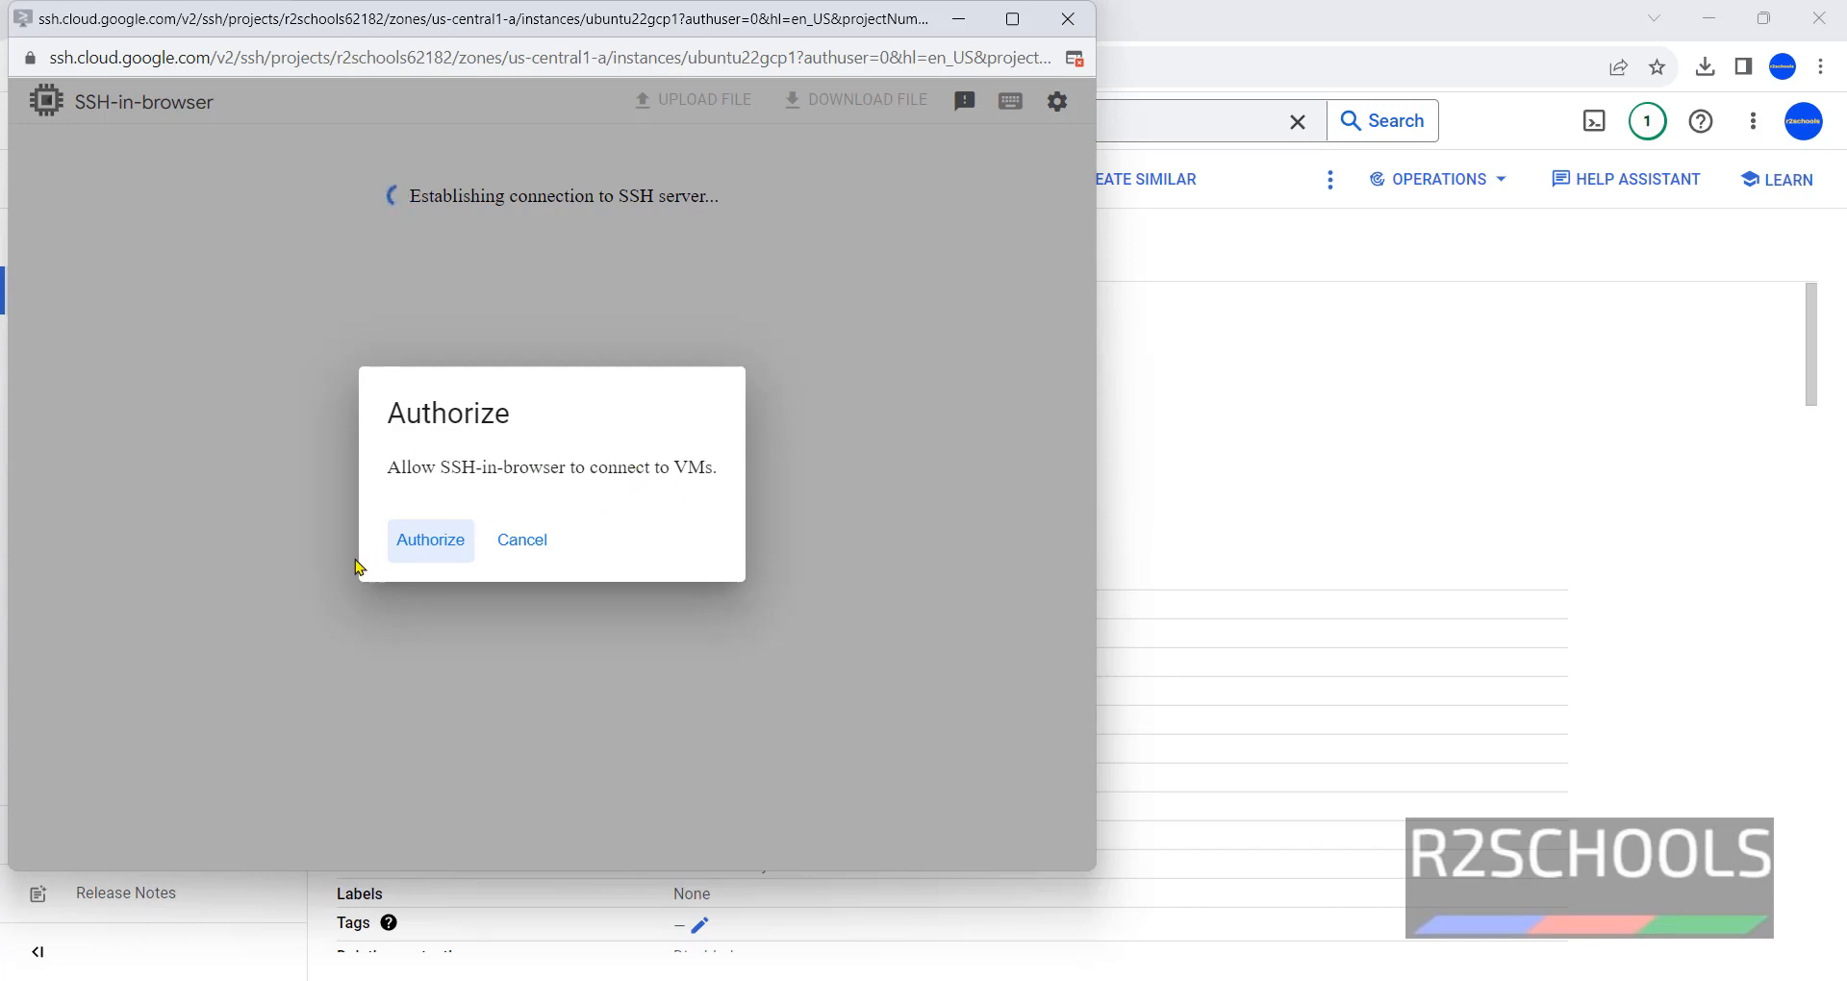
pyautogui.click(419, 545)
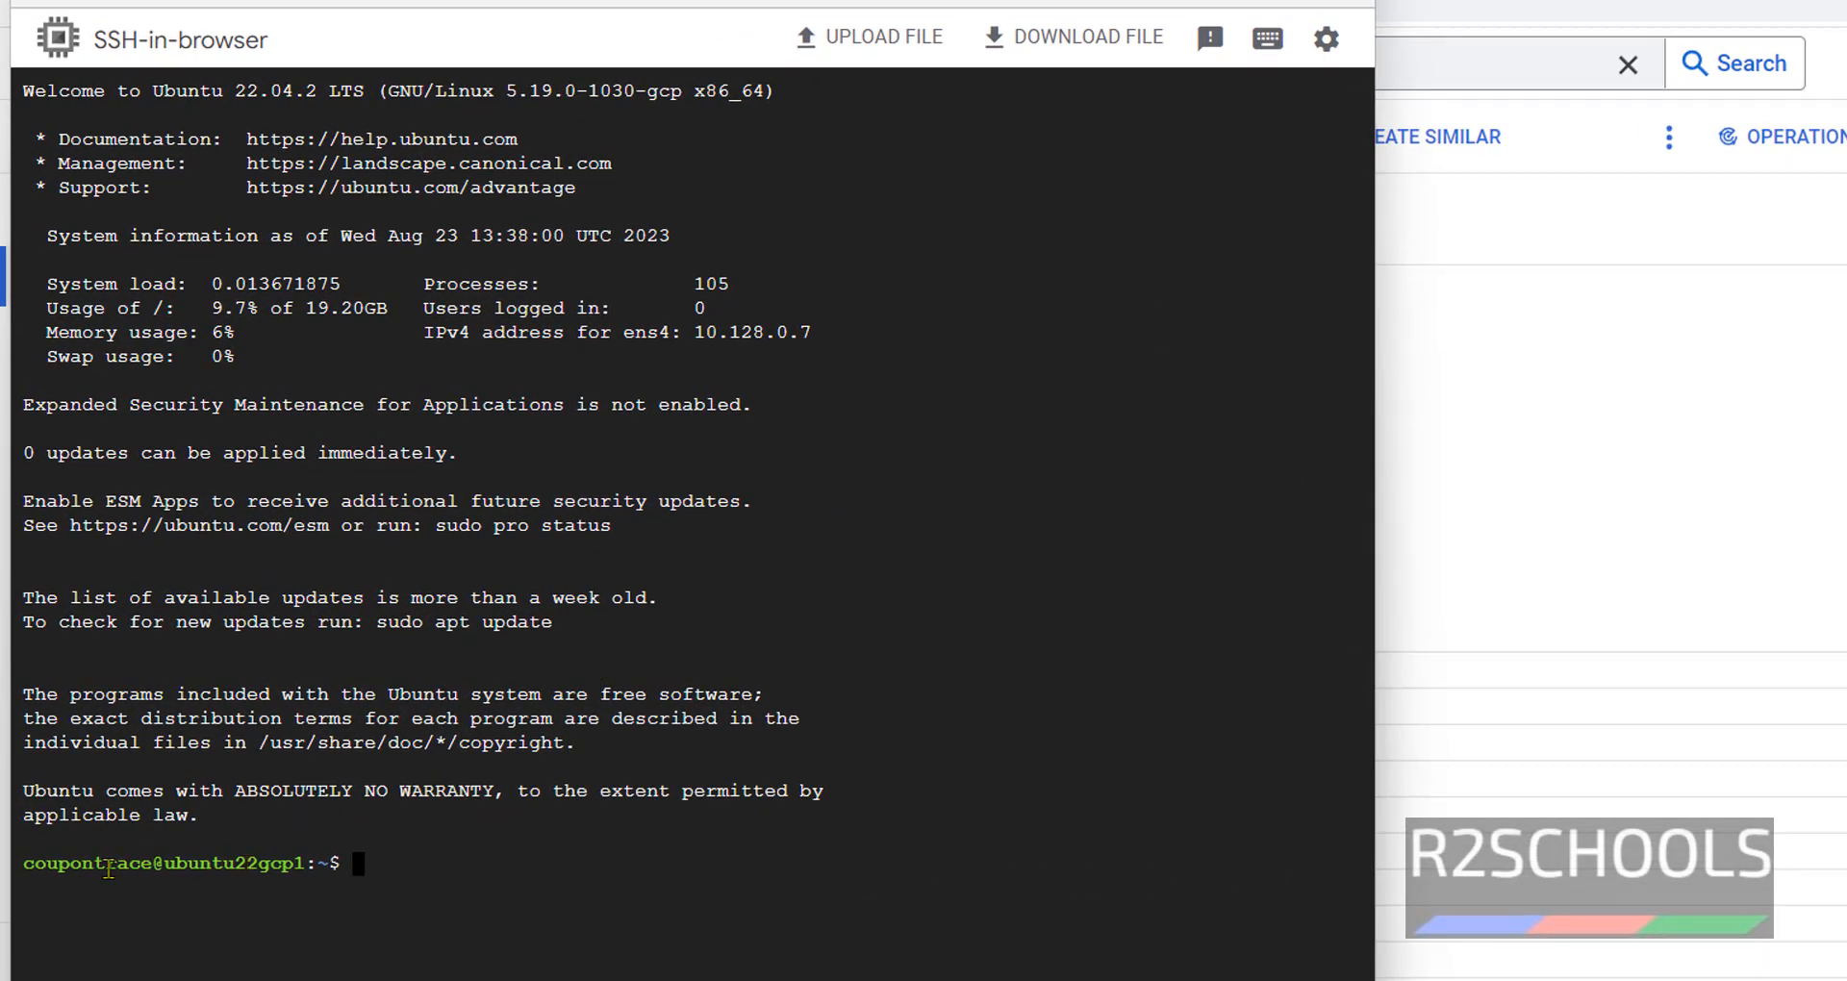
# Highlight the shell prompt user name and the Ubuntu welcome banner line.
pyautogui.doubleClick(149, 863)
pyautogui.click(493, 868)
pyautogui.moveTo(24, 91); pyautogui.dragTo(786, 91)
pyautogui.click(817, 228)
pyautogui.write('more ')
pyautogui.write('/etc/')
pyautogui.write('os-releas')
pyautogui.write('e')
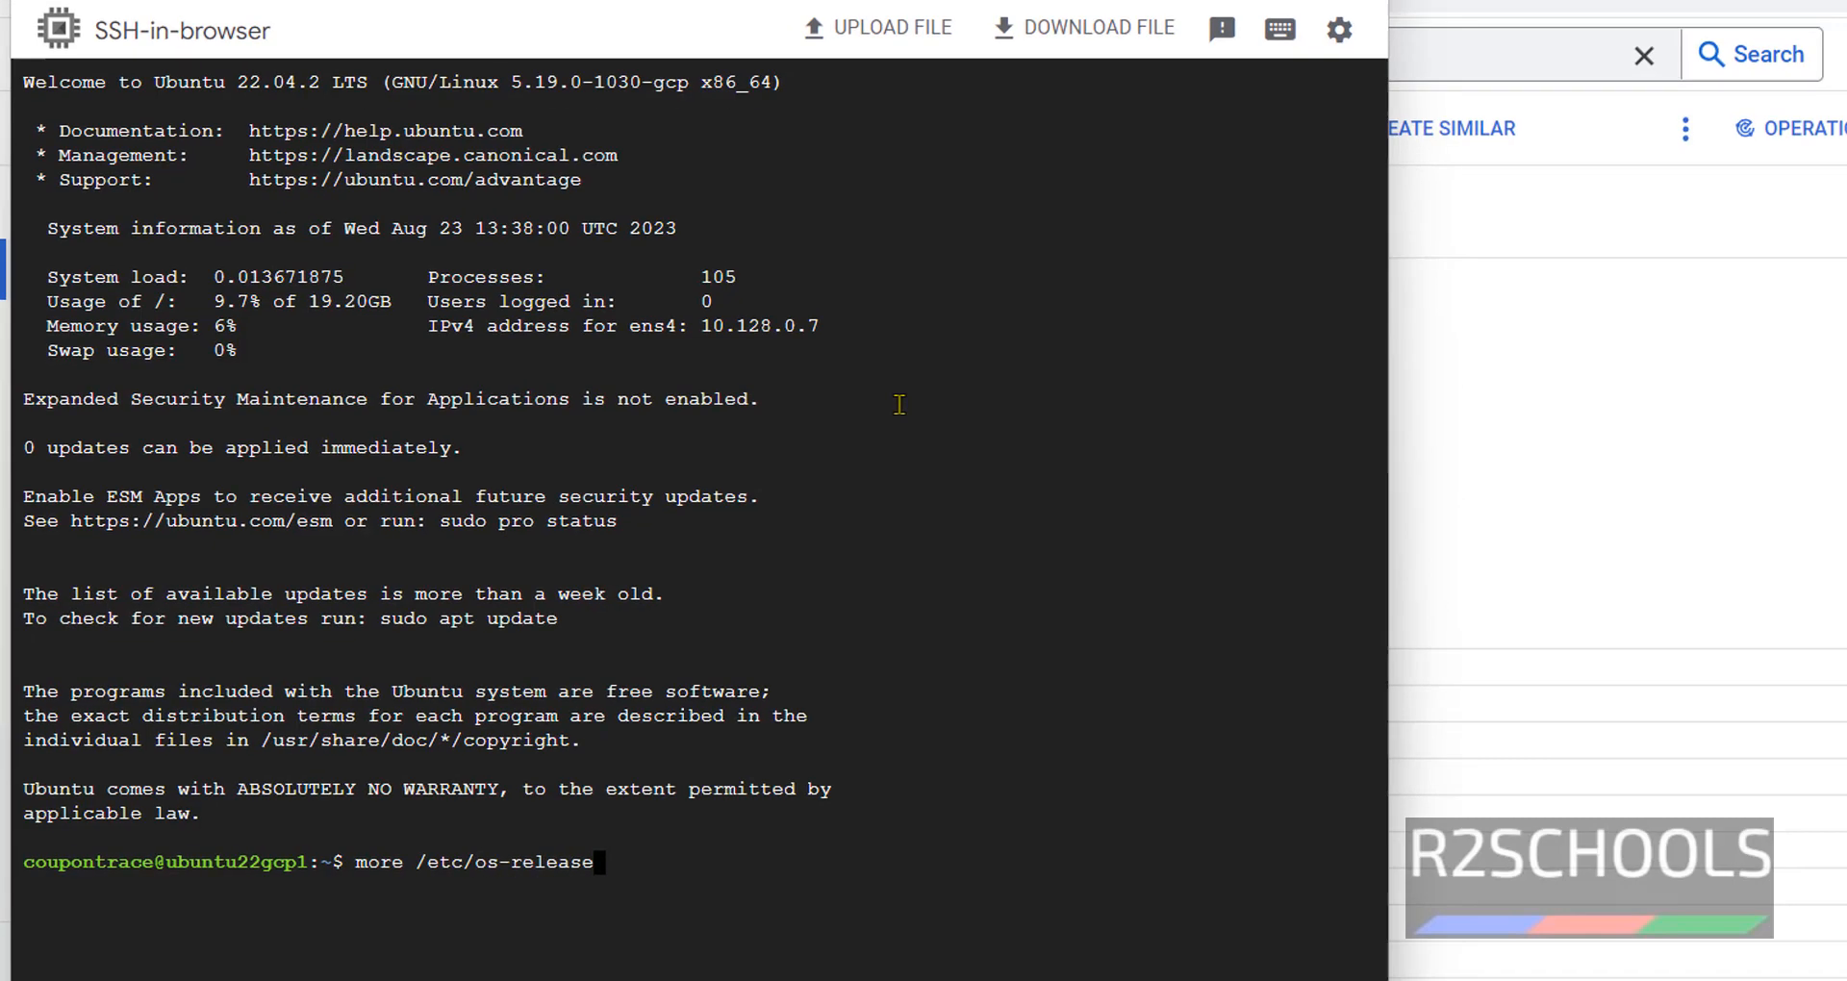
# Run 'more /etc/os-release' and highlight the Ubuntu 22.04.2 LTS (Jammy Jellyfish) version lines.
pyautogui.press('Return')
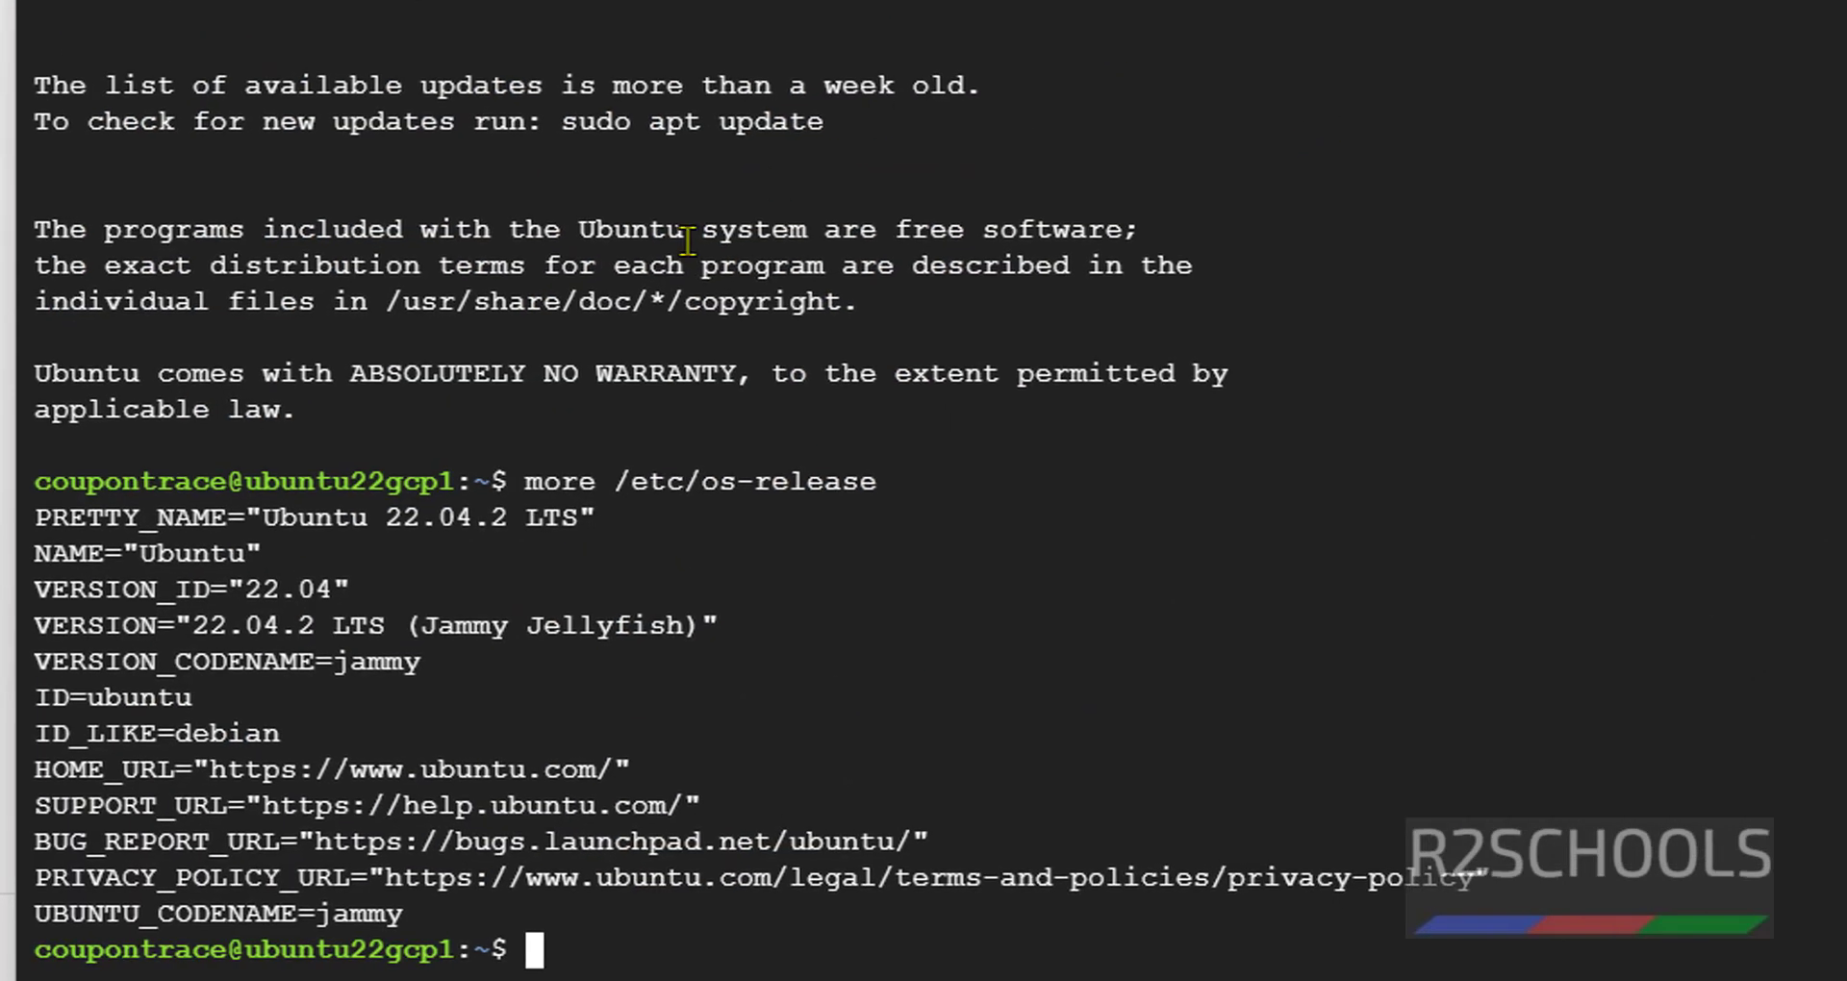
pyautogui.moveTo(263, 516); pyautogui.dragTo(548, 517)
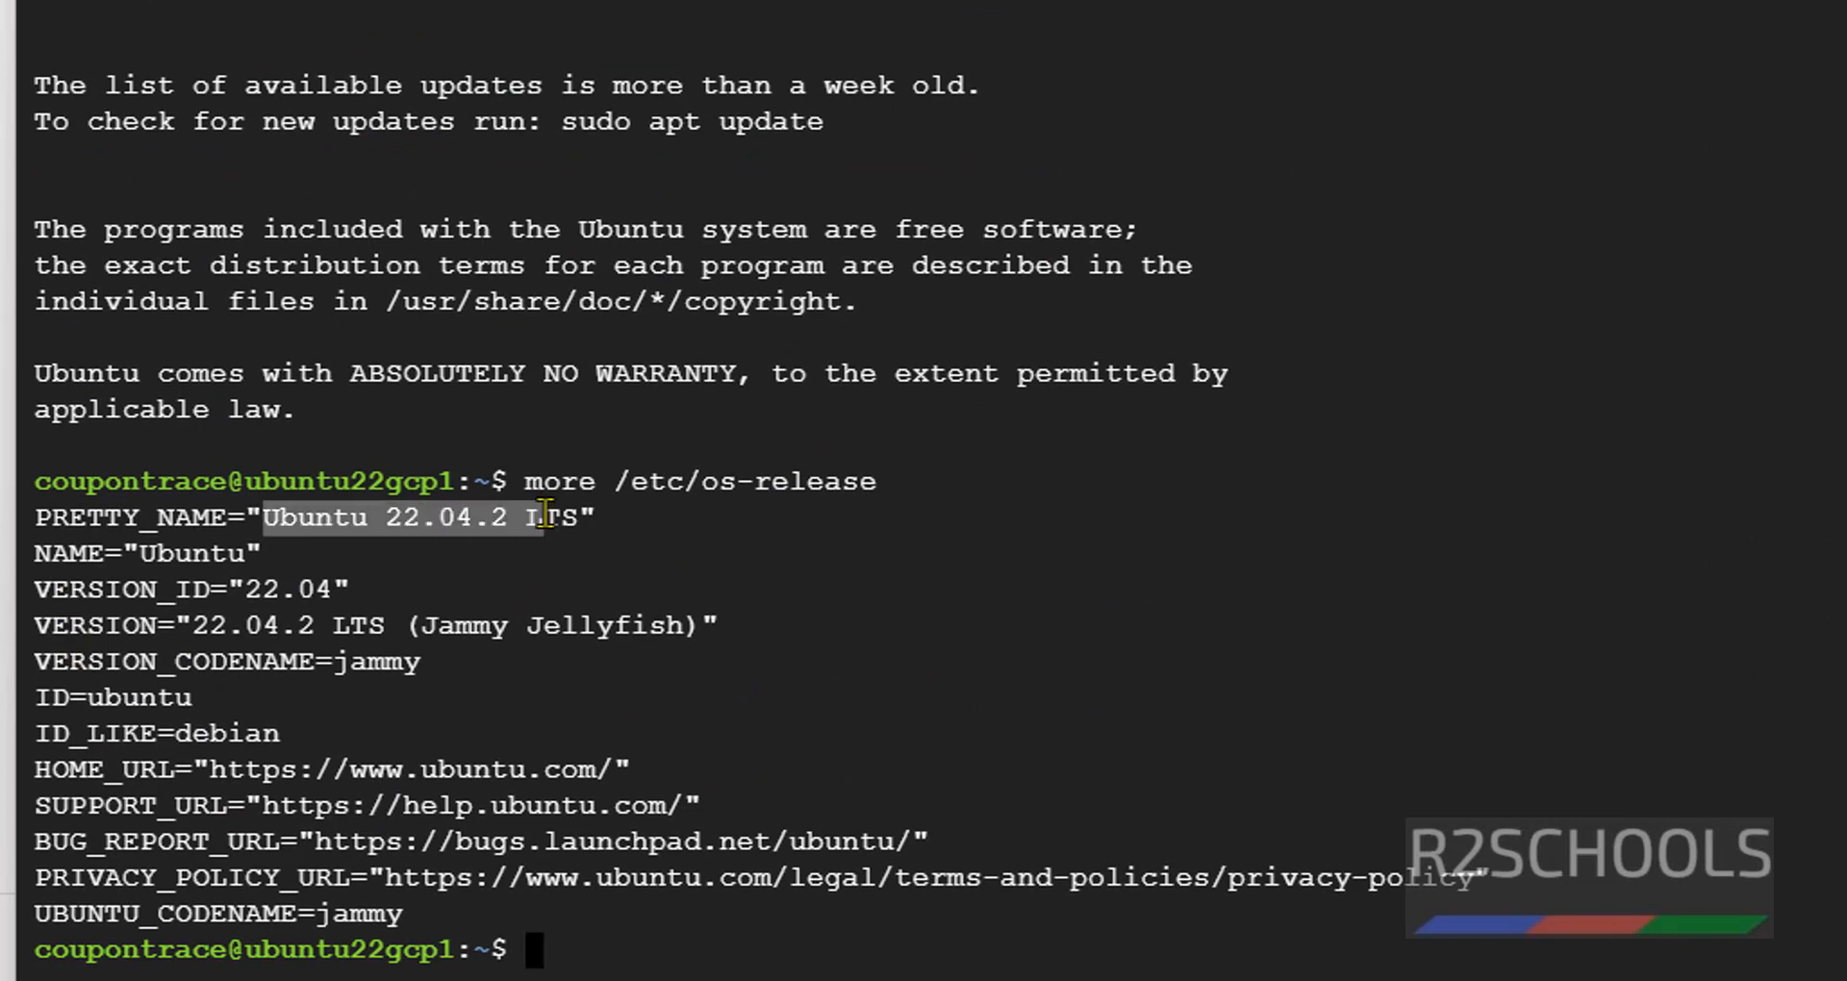
pyautogui.moveTo(264, 516); pyautogui.dragTo(580, 518)
pyautogui.moveTo(236, 589); pyautogui.dragTo(335, 589)
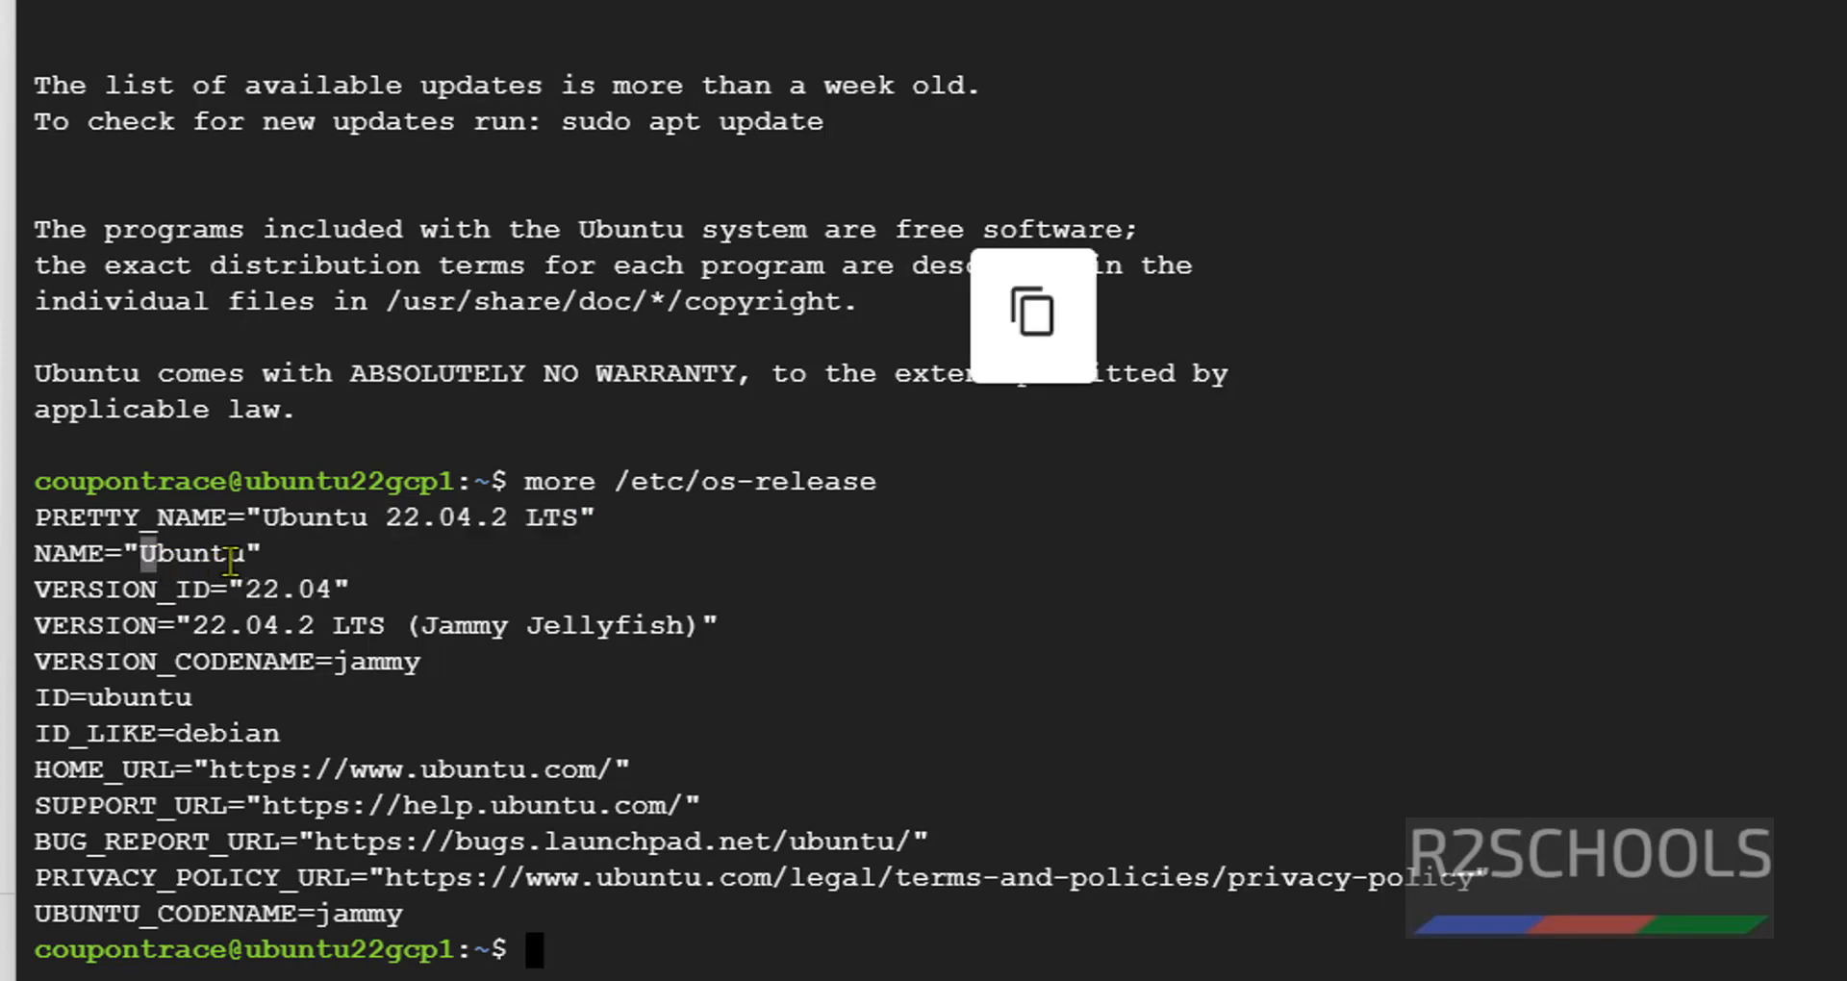
pyautogui.moveTo(141, 553); pyautogui.dragTo(246, 553)
pyautogui.scroll(3, 502, 153)
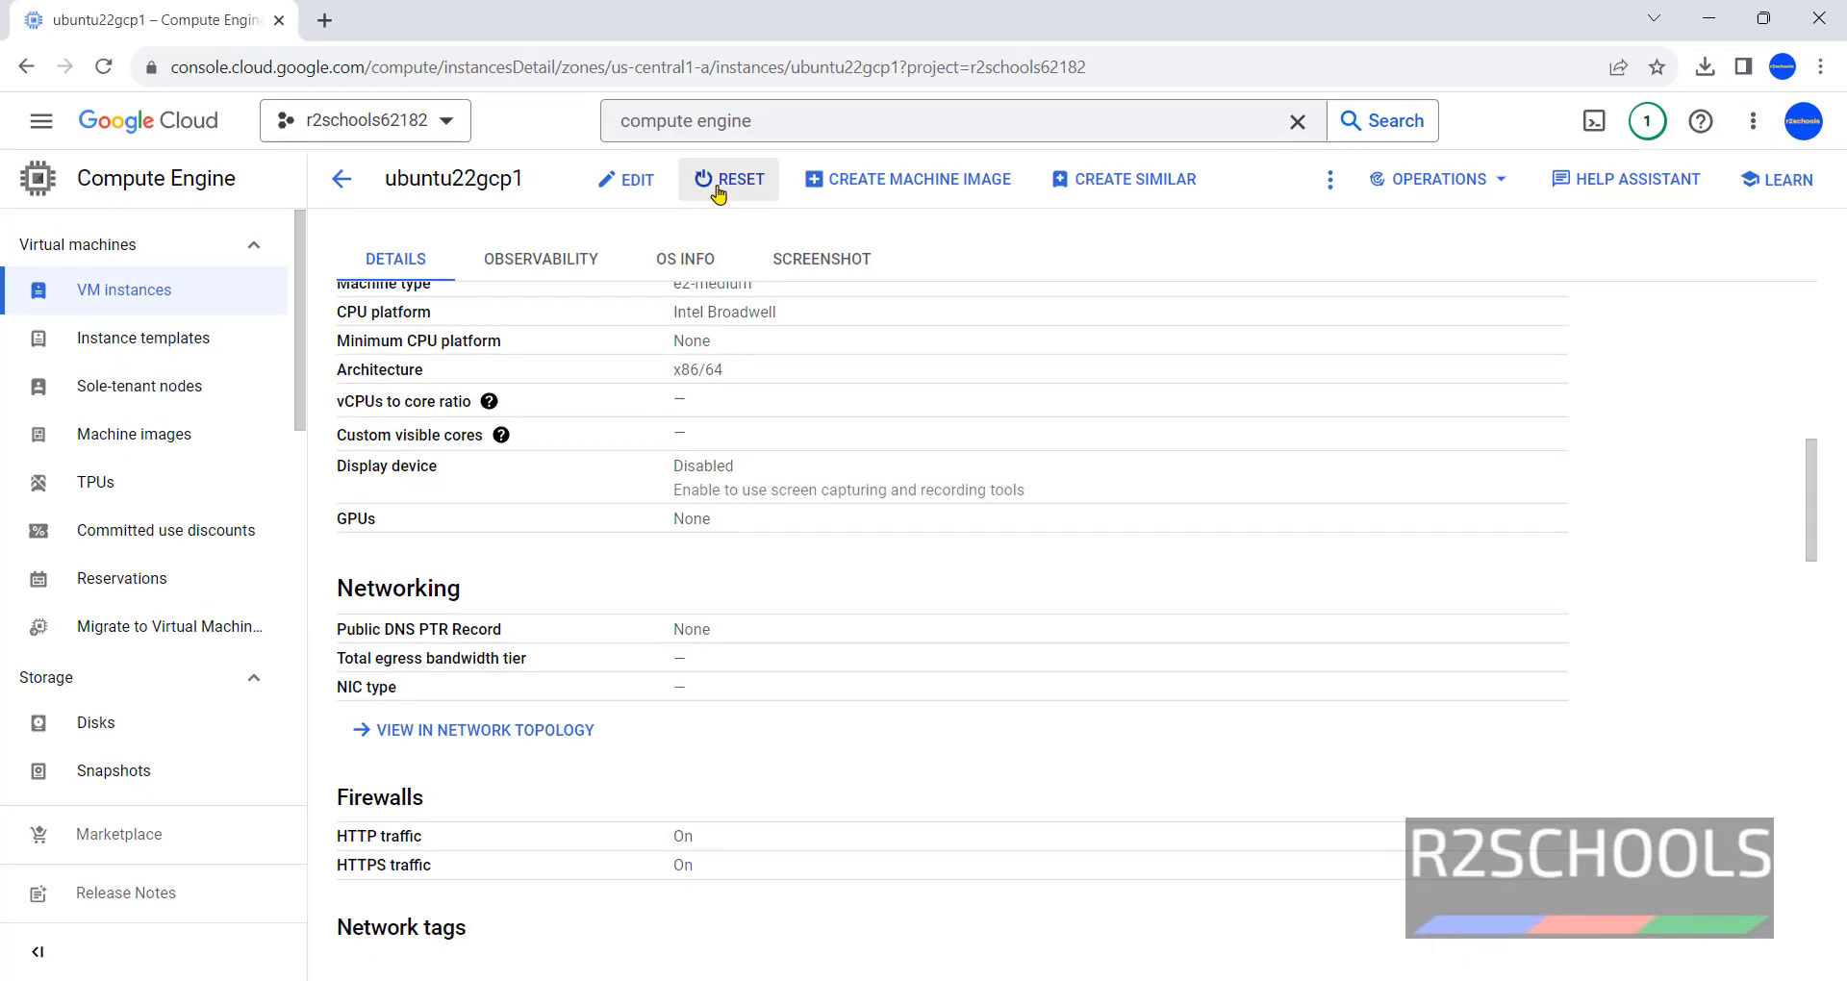
pyautogui.scroll(5, 923, 505)
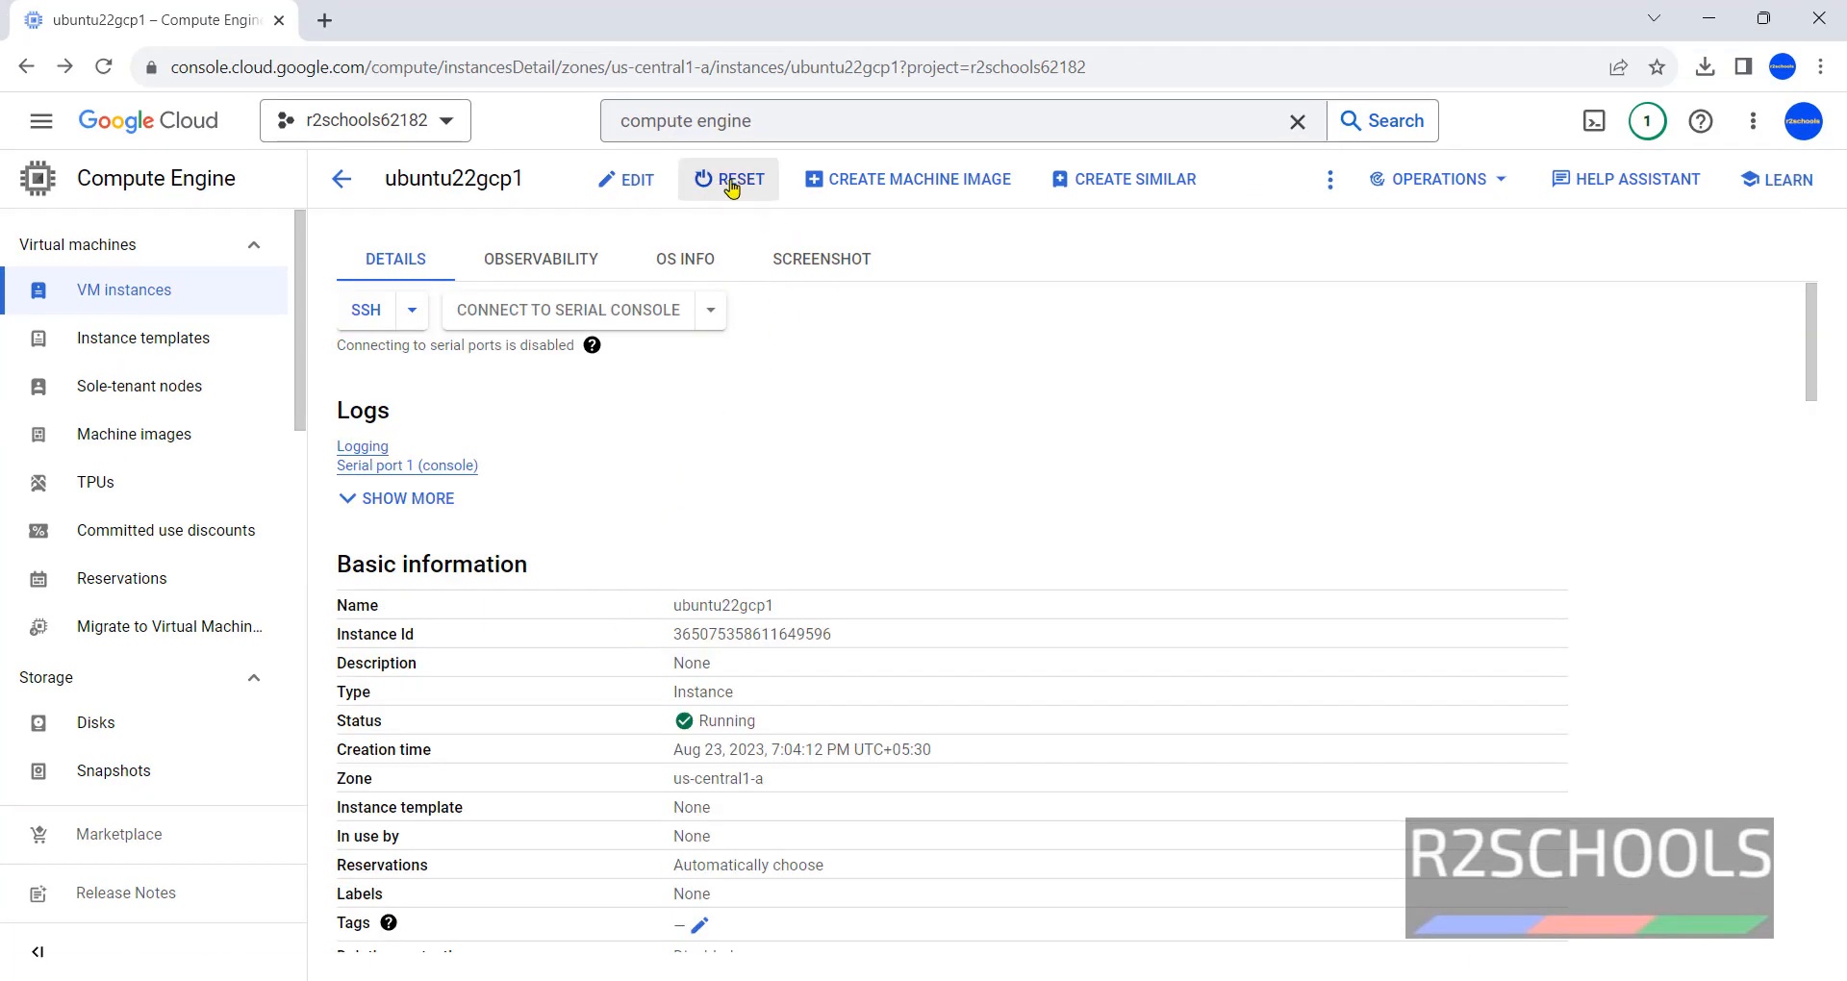
# Review the instance's start, stop, suspend and delete operations, then return to the VM instances list.
pyautogui.click(1330, 185)
pyautogui.moveTo(1408, 238)
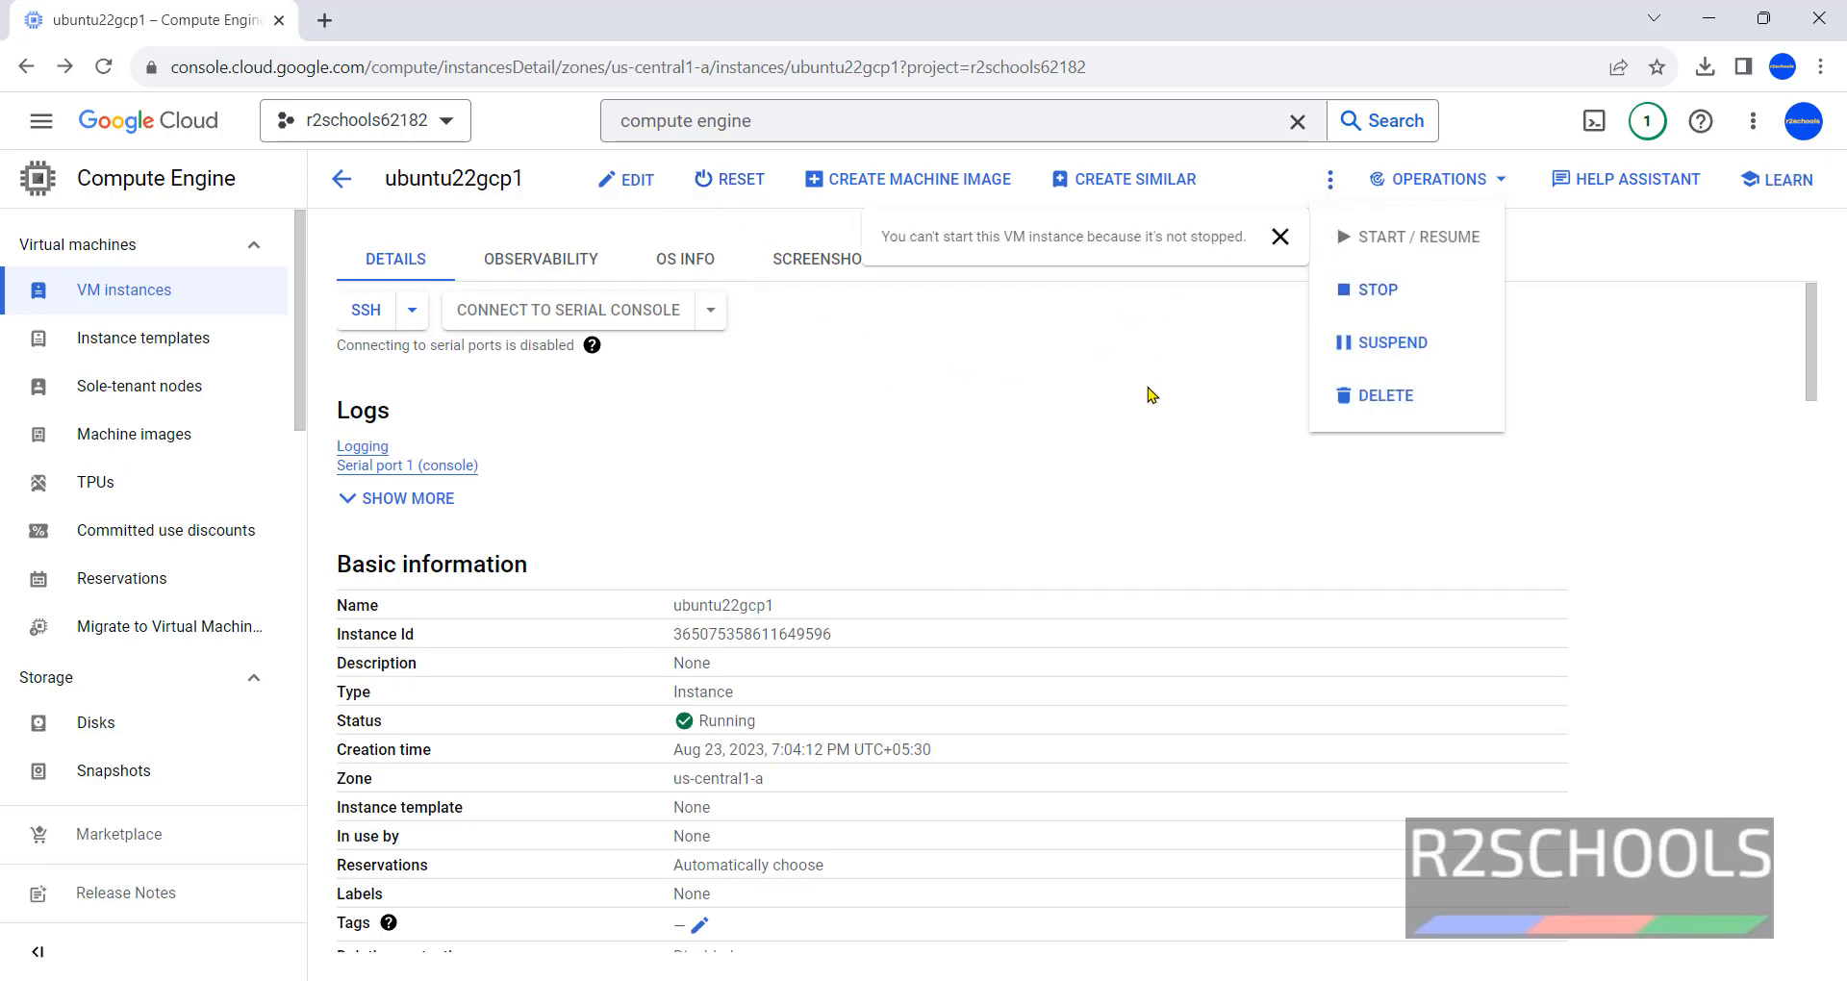
pyautogui.click(1323, 193)
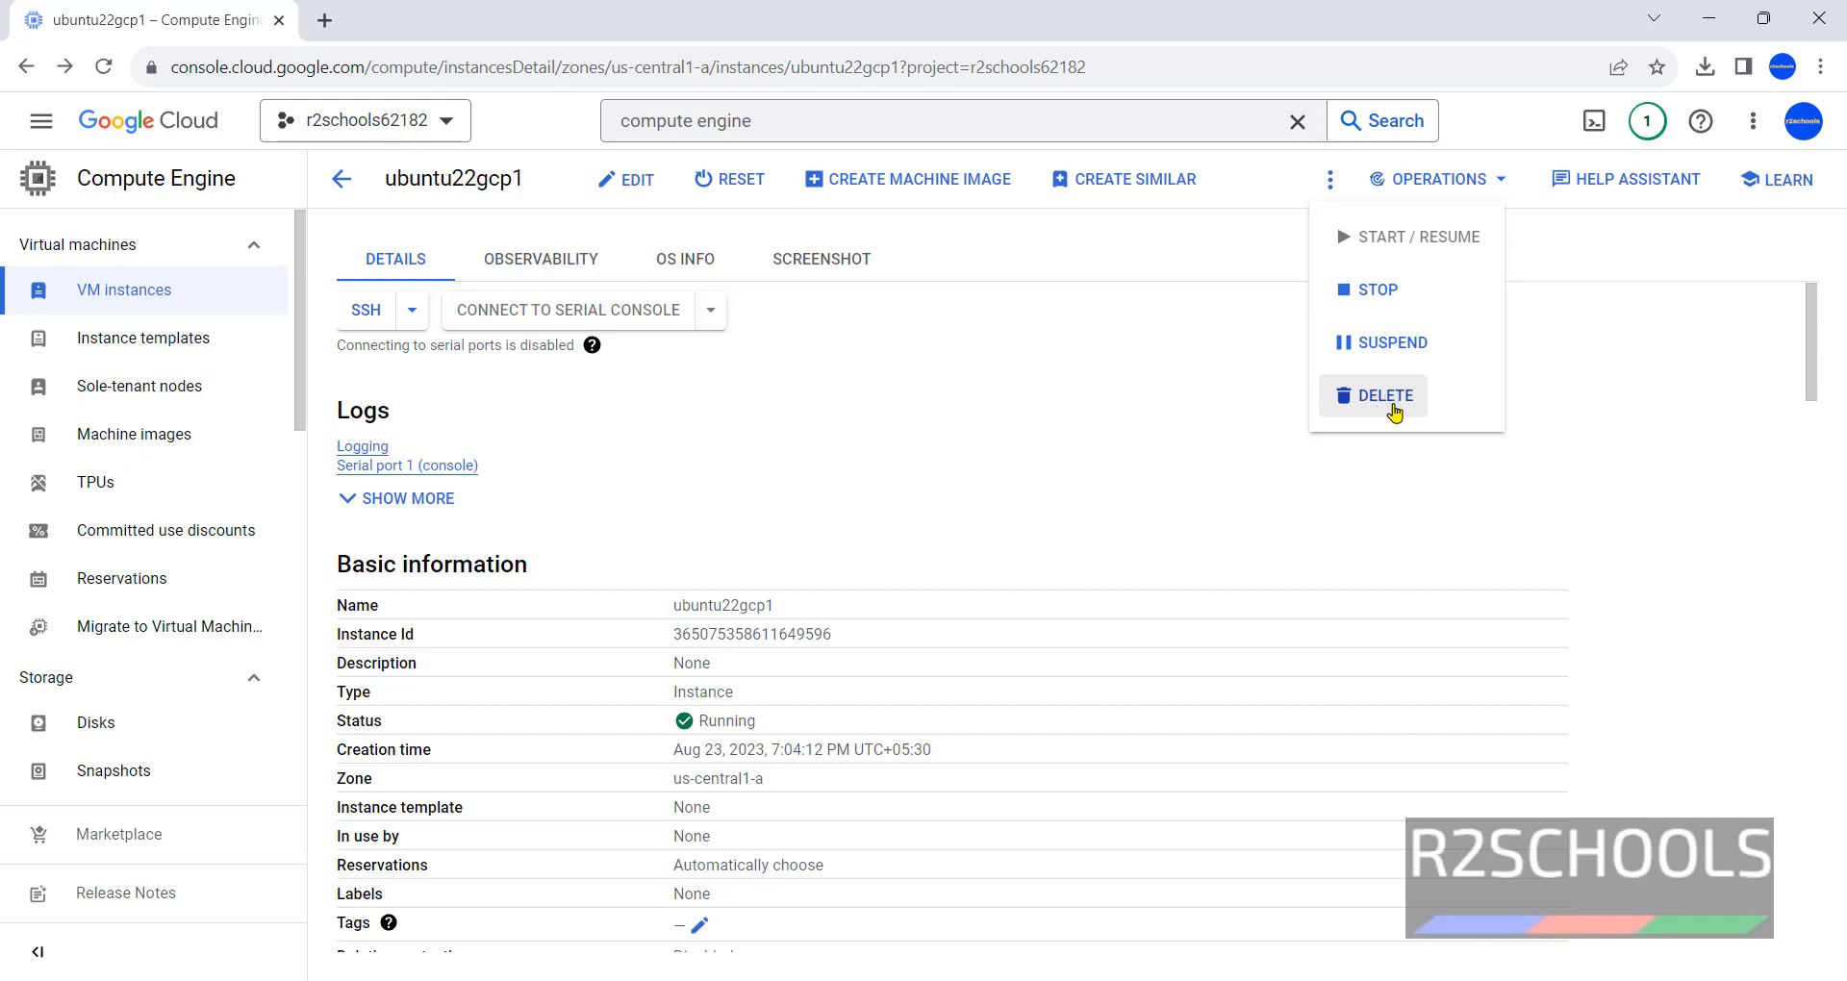
pyautogui.click(937, 434)
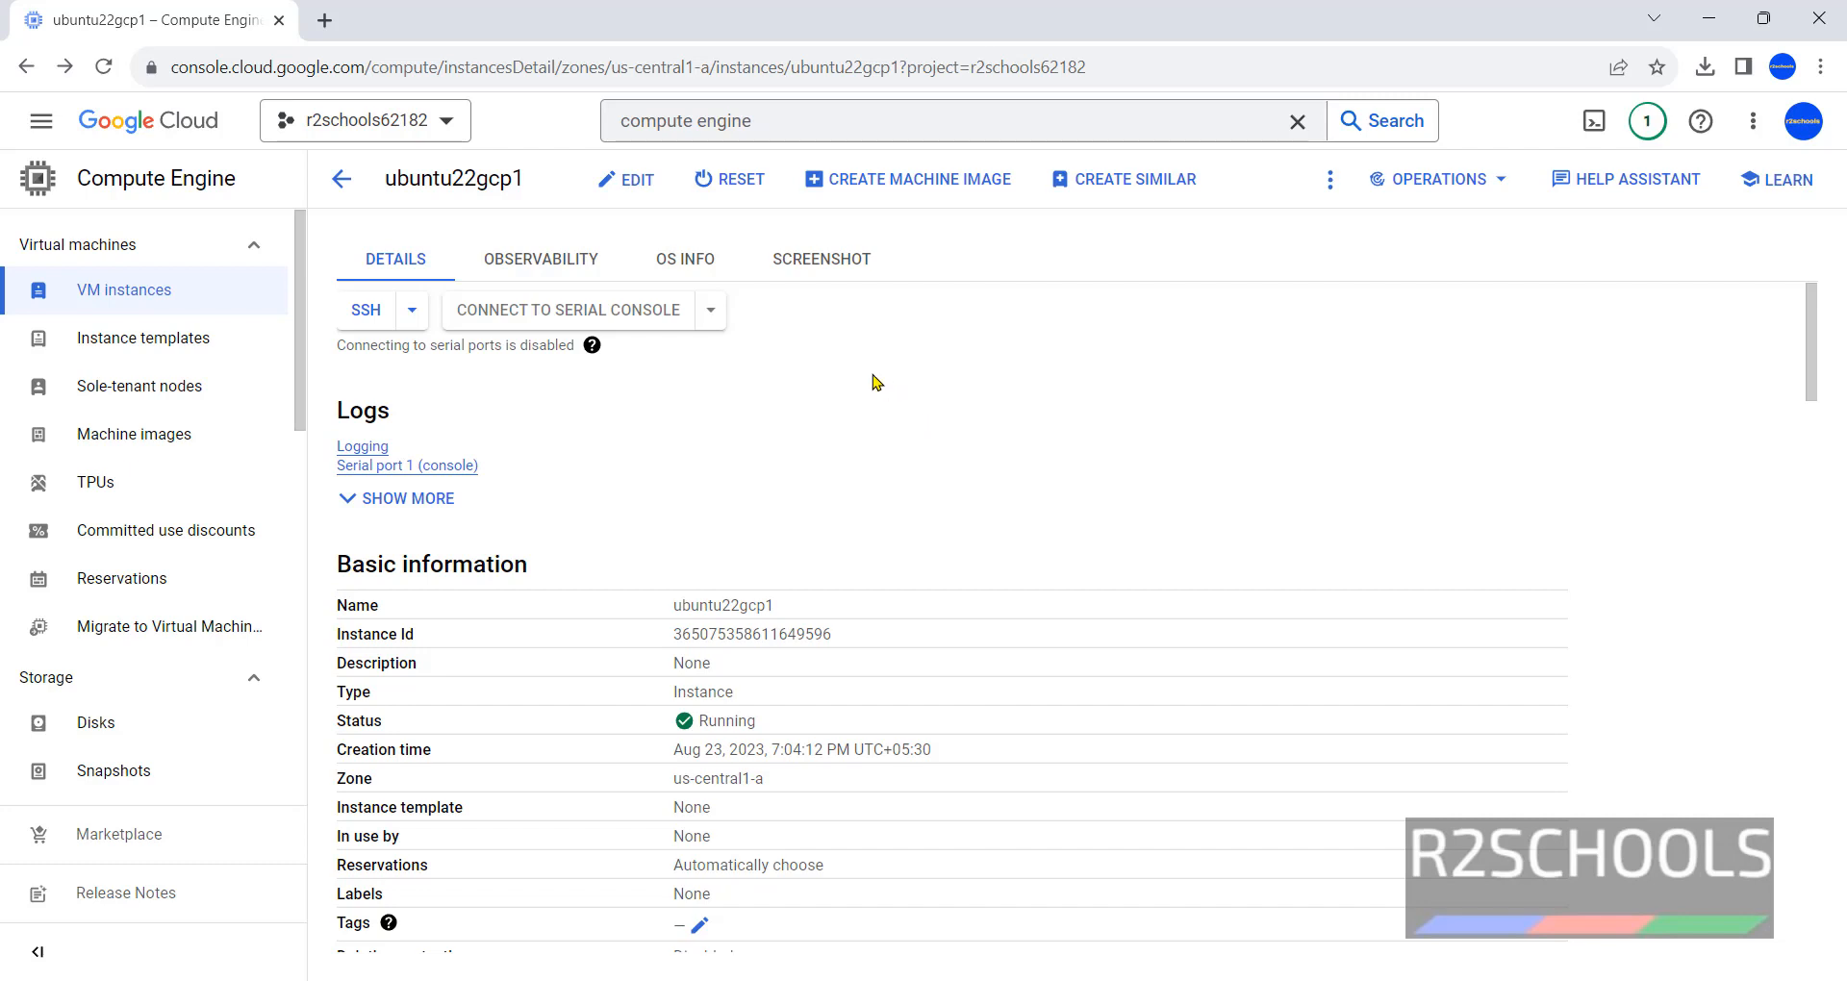
pyautogui.click(152, 295)
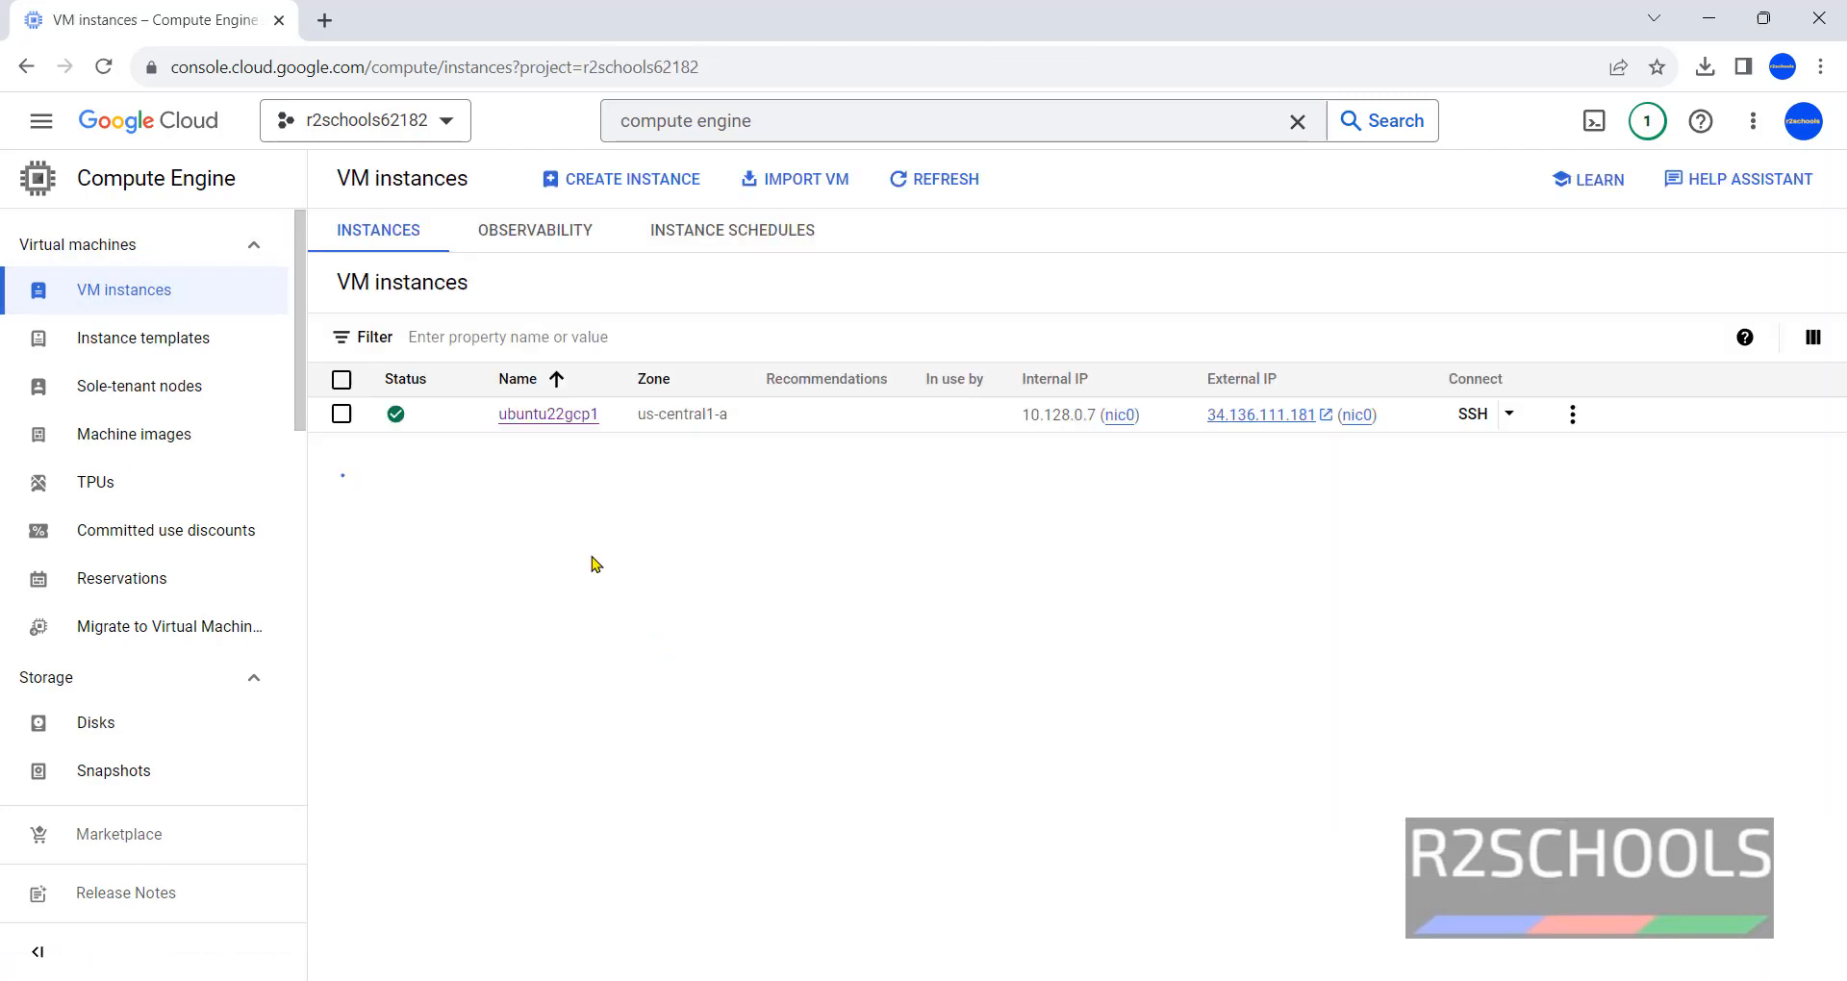
# Select the ubuntu22gcp1 row and review its stop, suspend, reset and delete actions without changes.
pyautogui.click(342, 413)
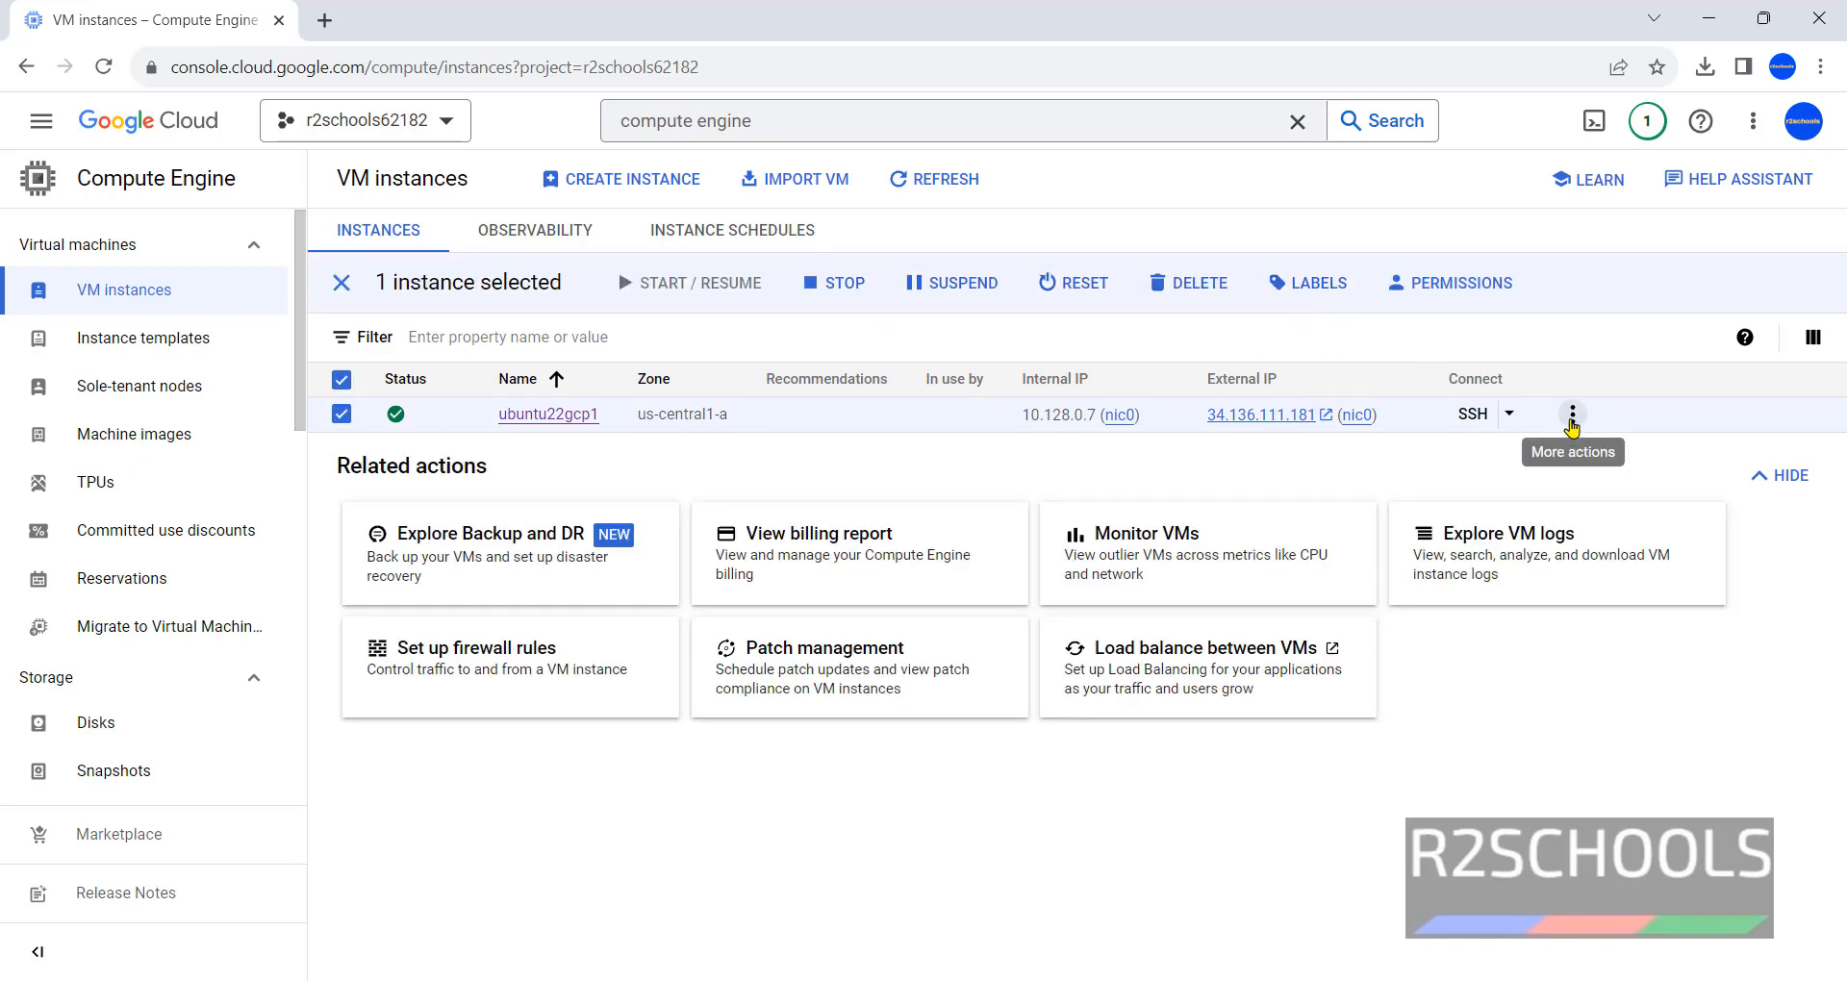
pyautogui.click(1572, 420)
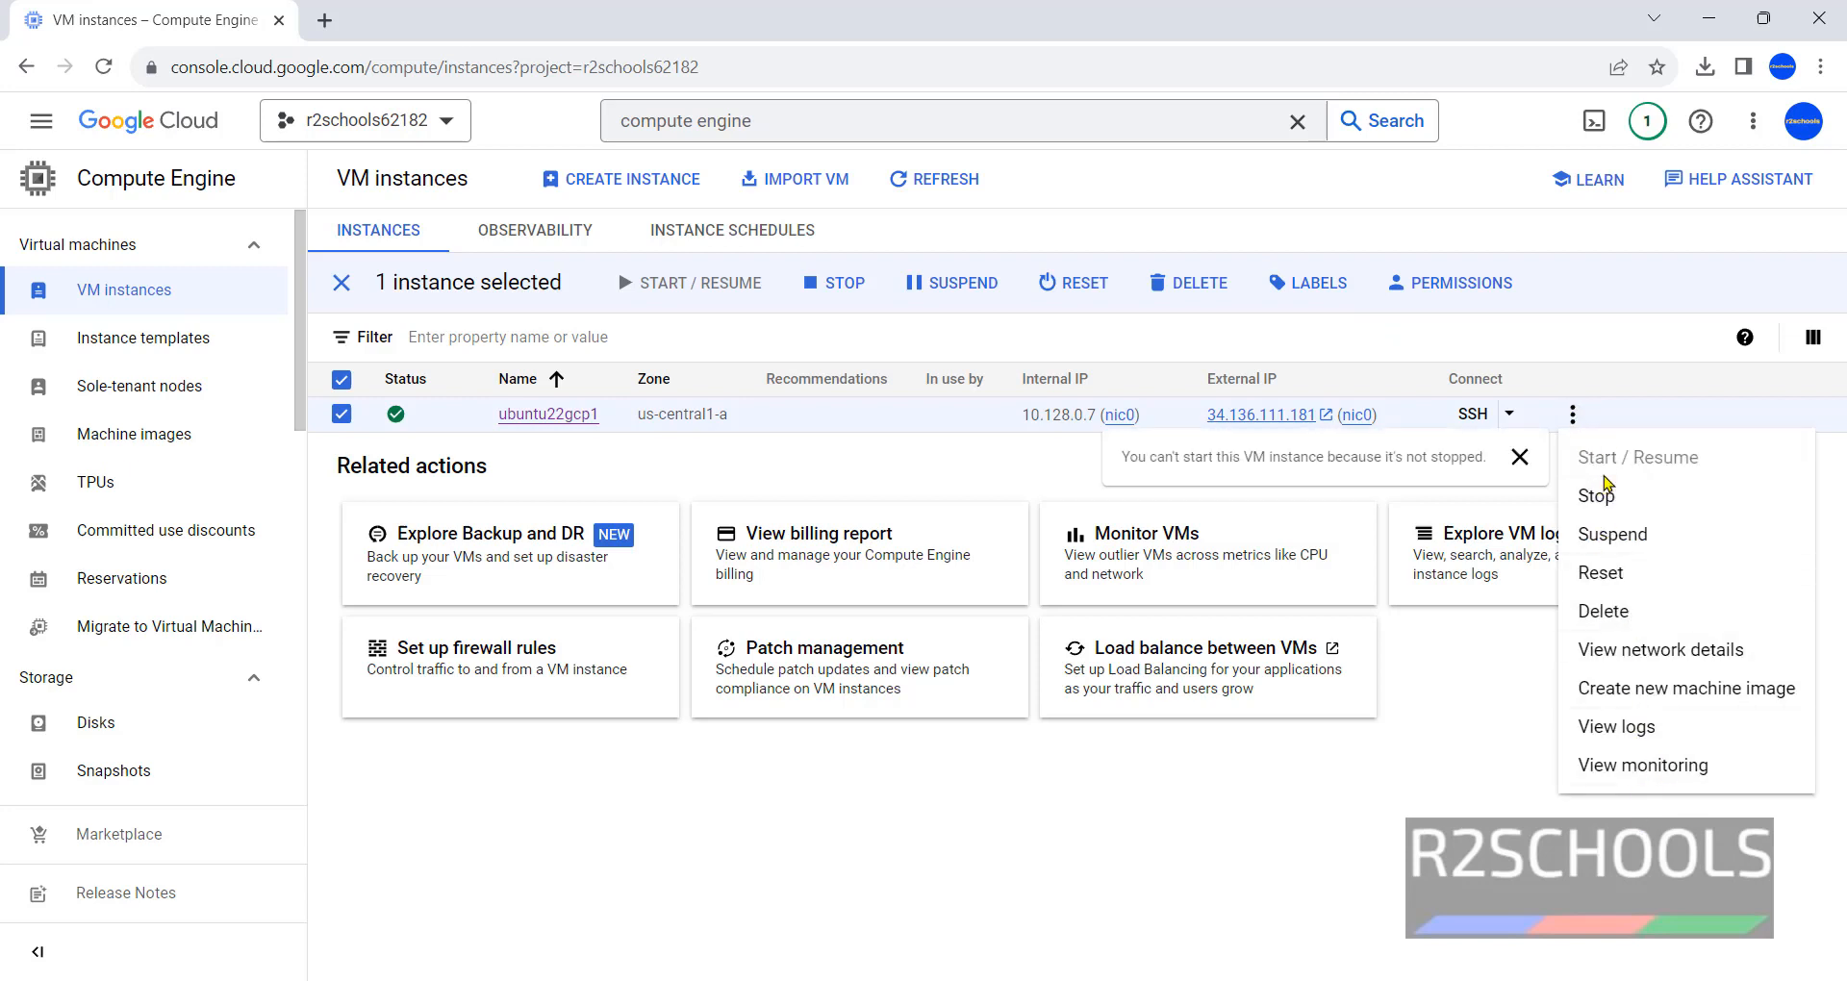
pyautogui.click(1163, 796)
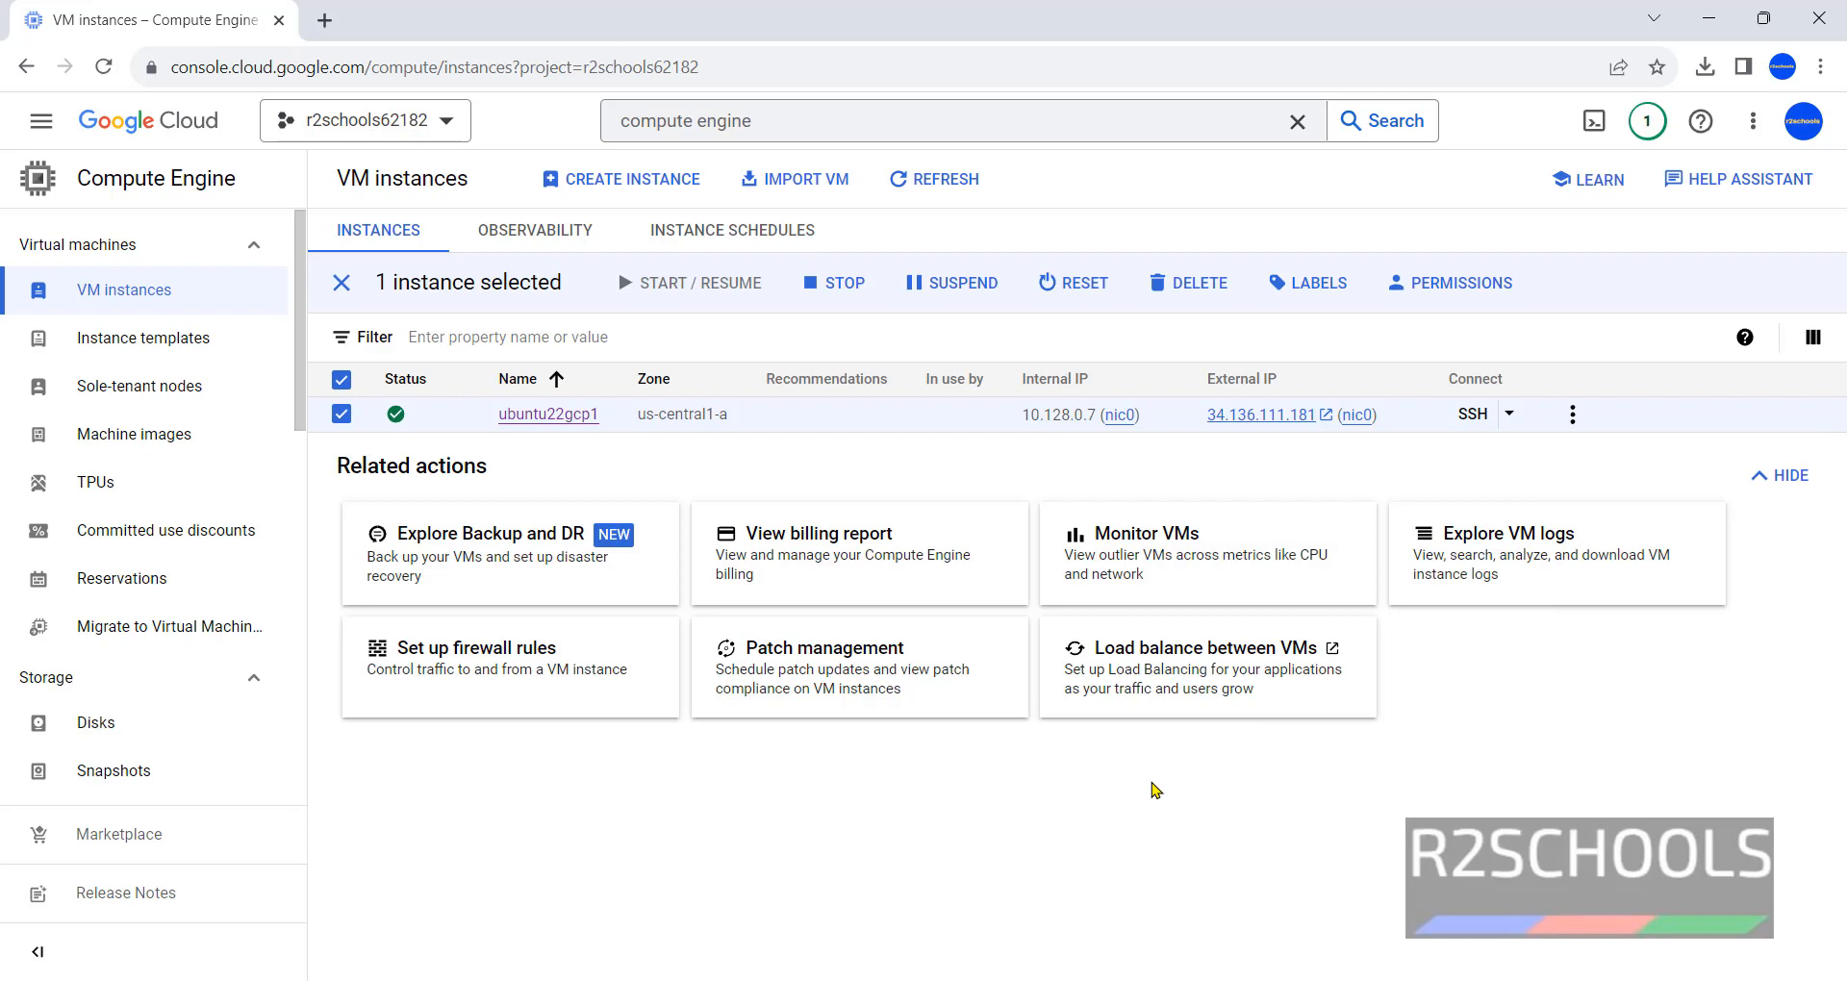